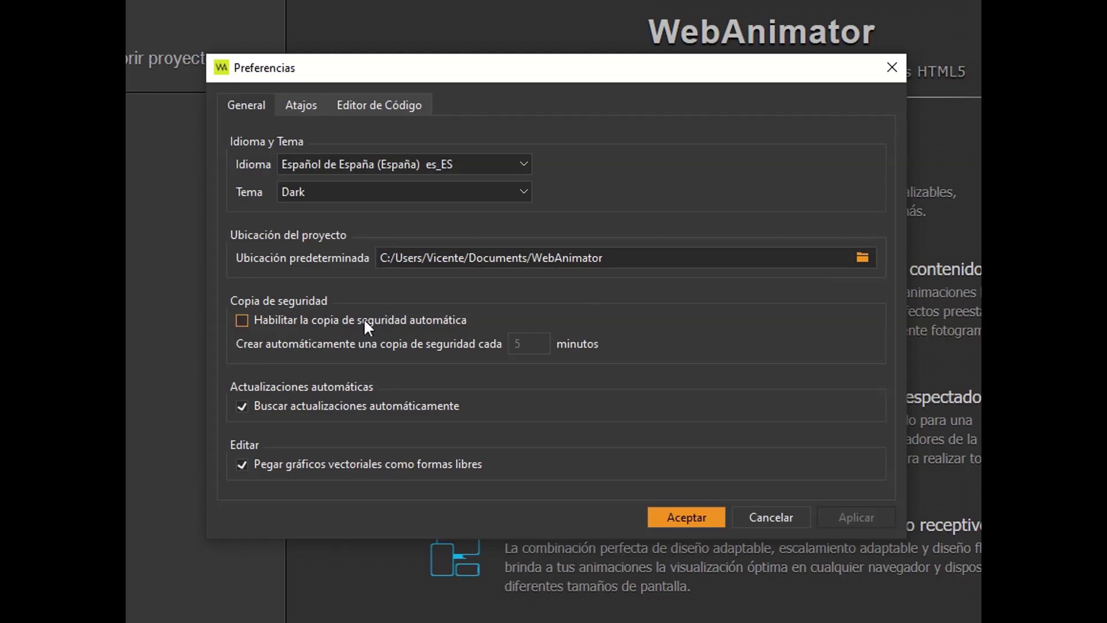
- Leave automatic backup disabled and accept the preferences
click(285, 318)
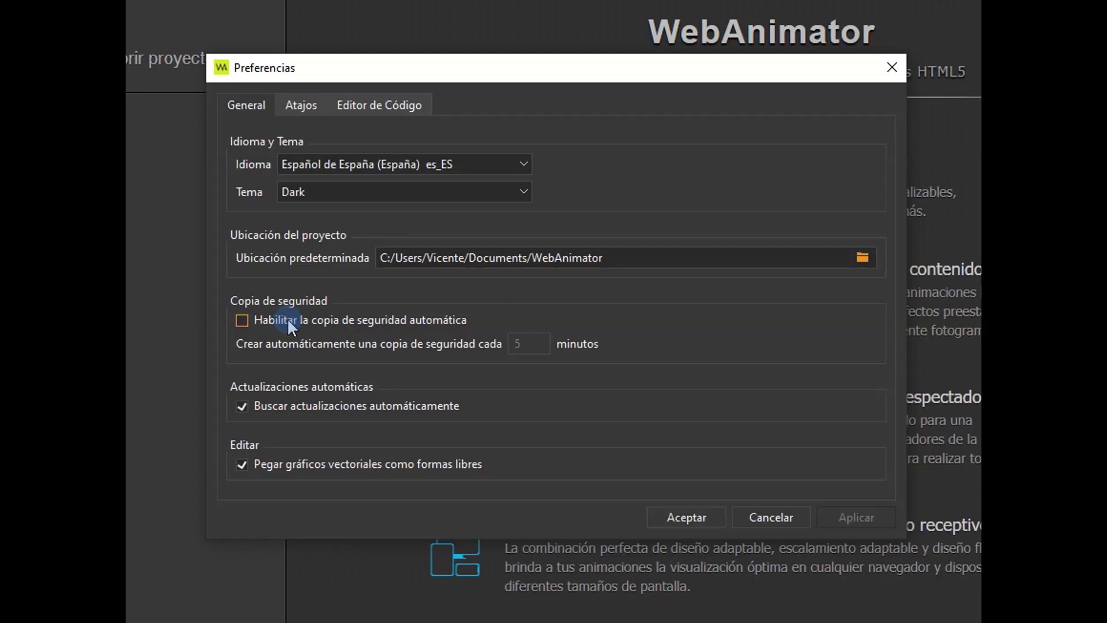
click(287, 317)
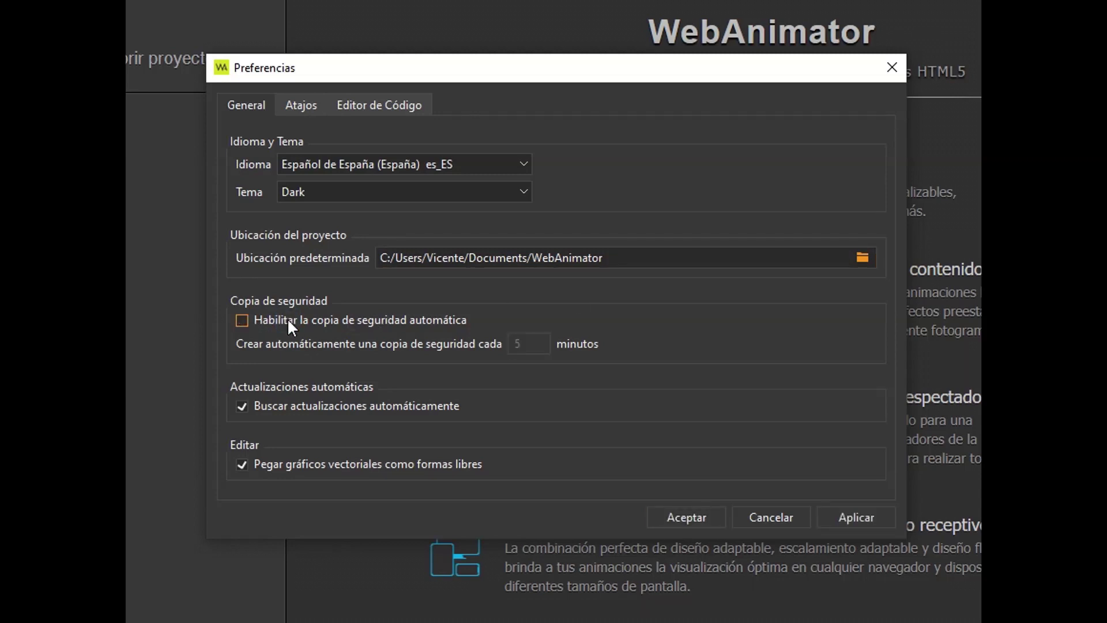
click(242, 321)
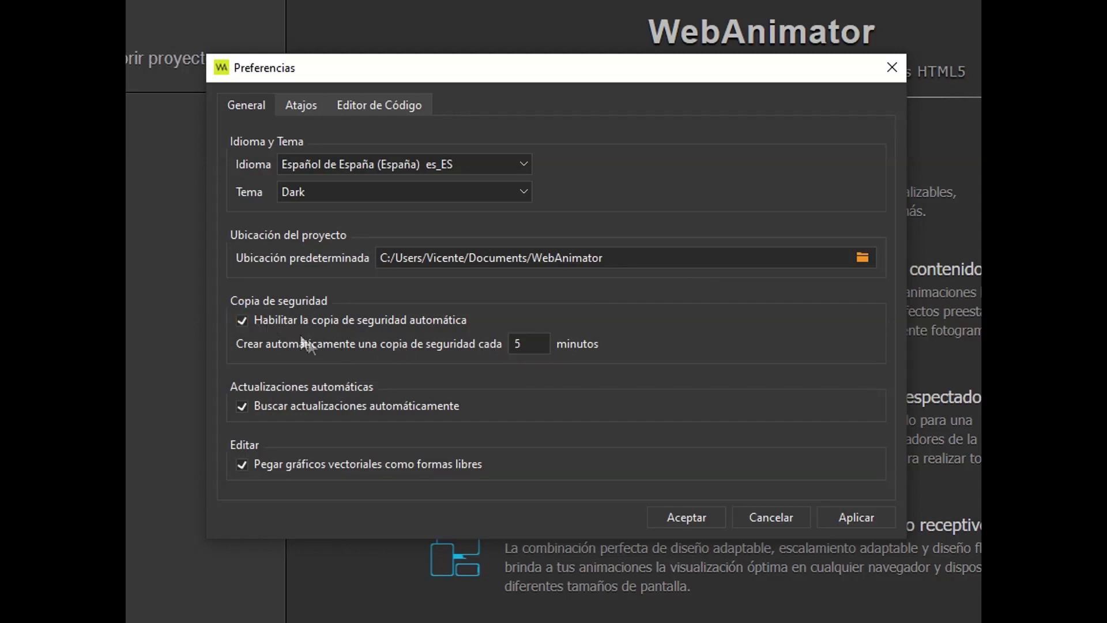
click(242, 321)
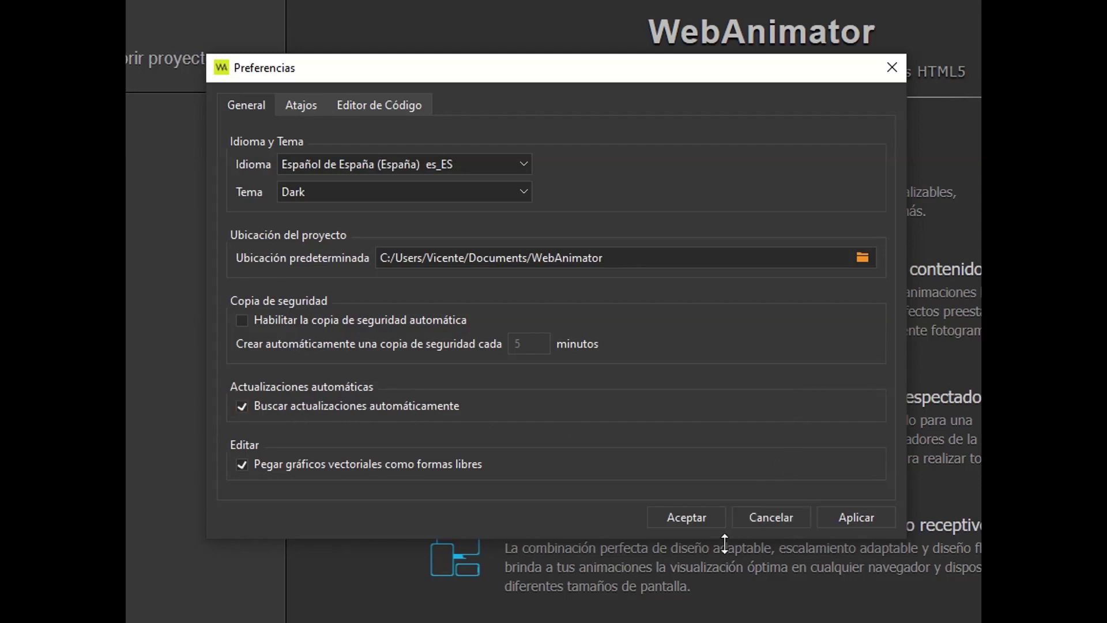
click(673, 515)
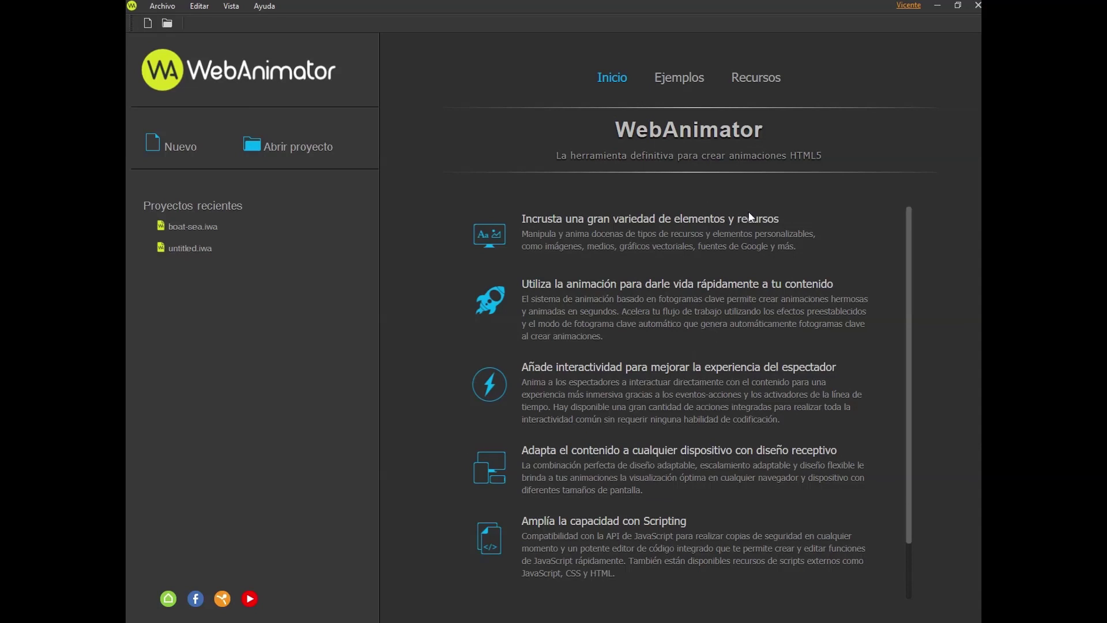
- Create a new project named prueba with the responsive layout enabled
click(173, 153)
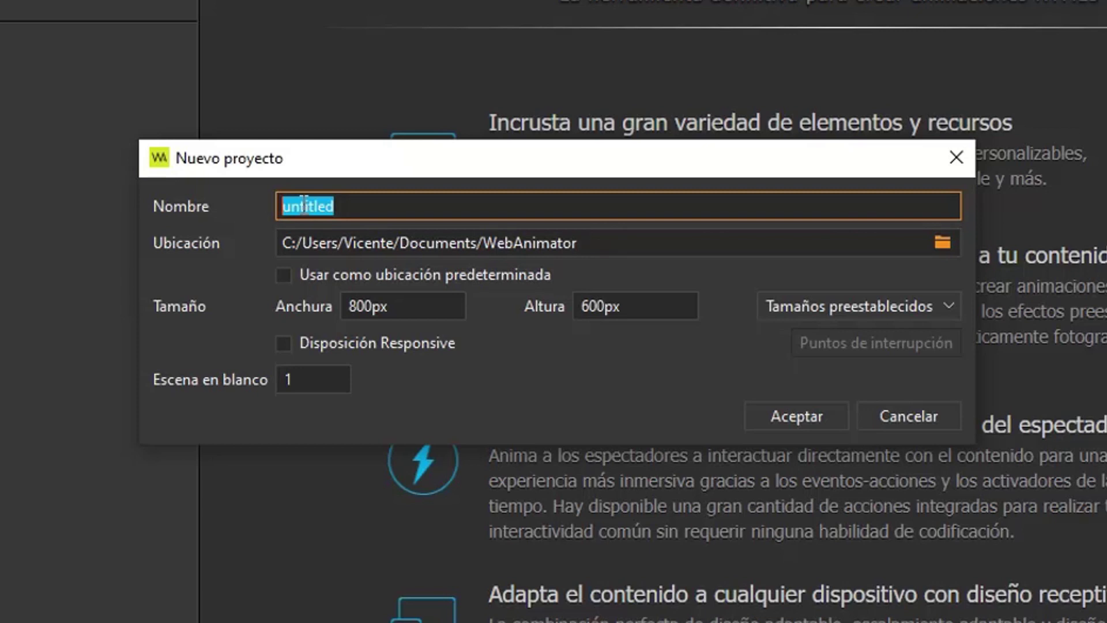
text(prueba)
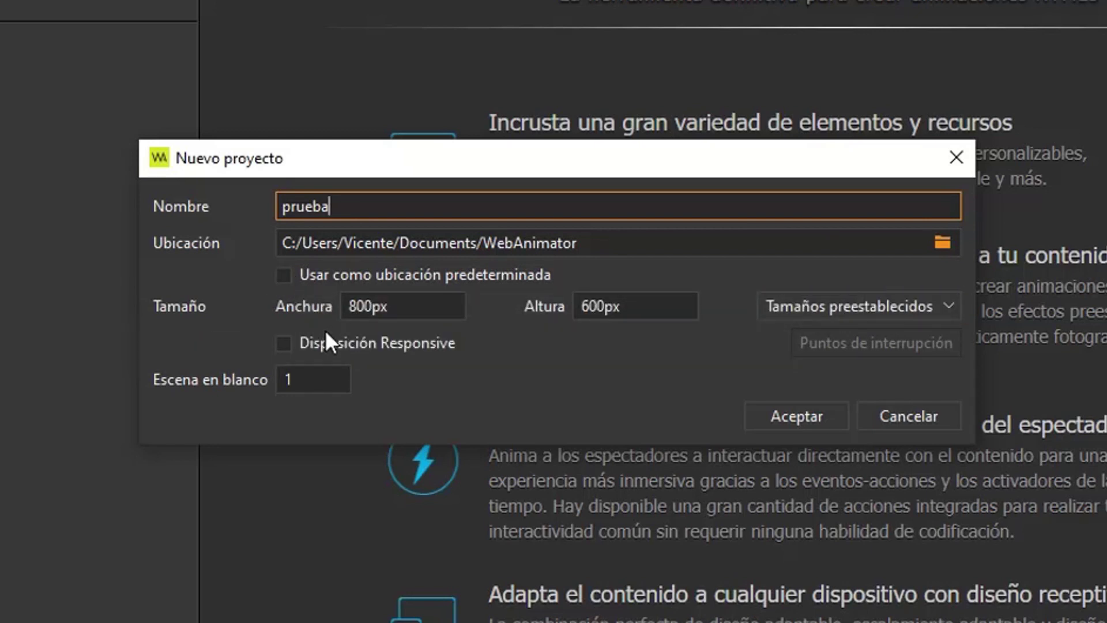
click(286, 341)
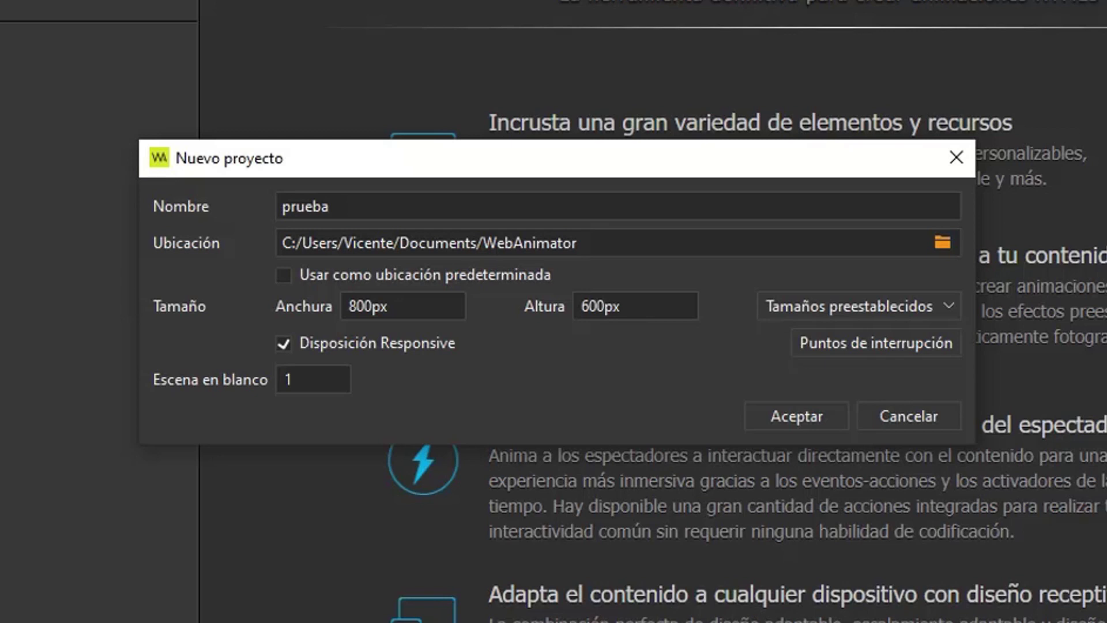
mouse_move(398, 382)
mouse_down()
mouse_move(217, 304)
mouse_move(444, 379)
mouse_move(394, 377)
mouse_up()
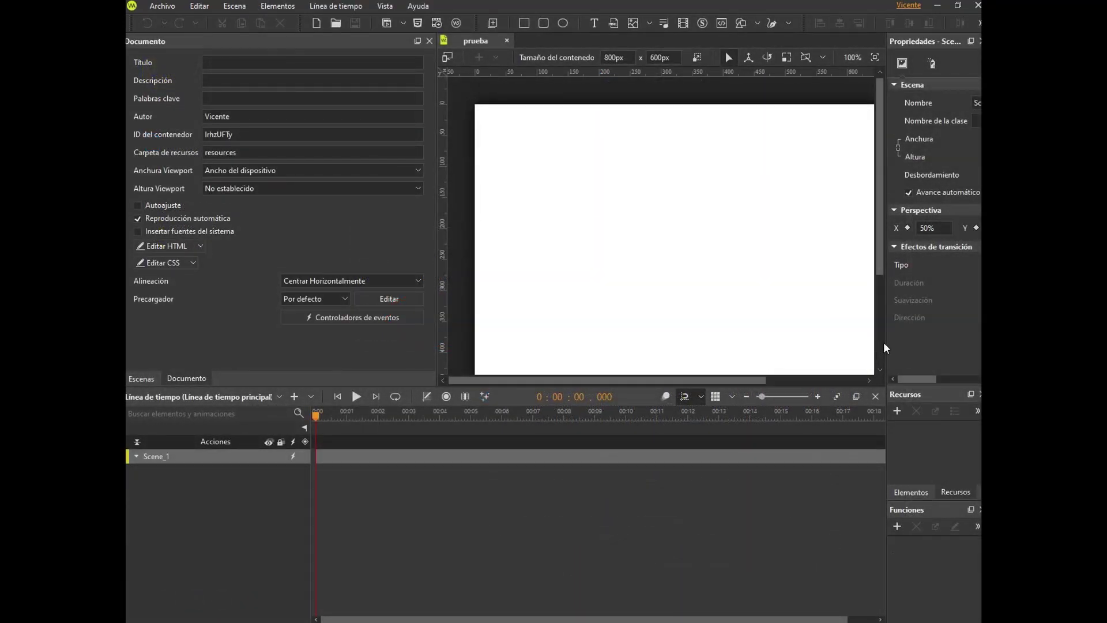
- Widen the properties panel slightly beside the canvas
drag(886, 348, 725, 326)
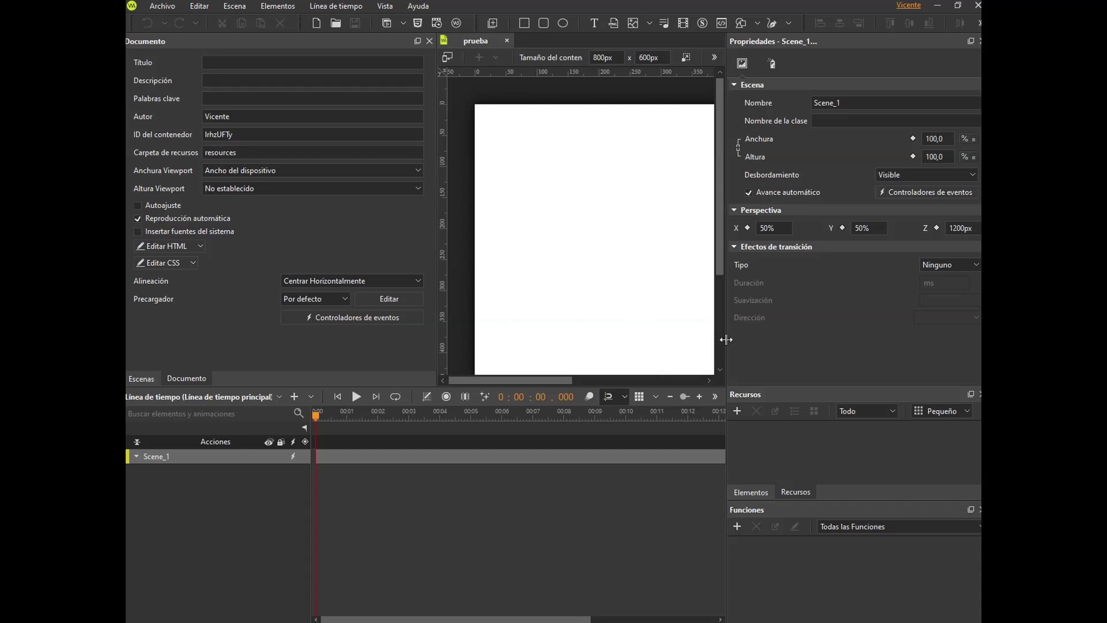
drag(725, 338, 832, 325)
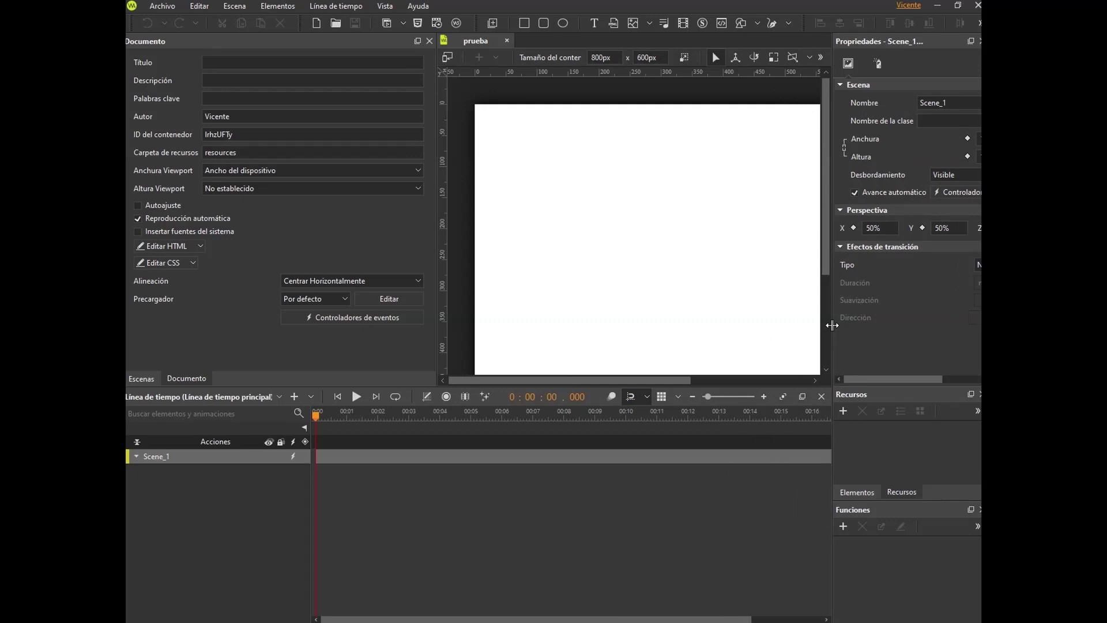
click(345, 116)
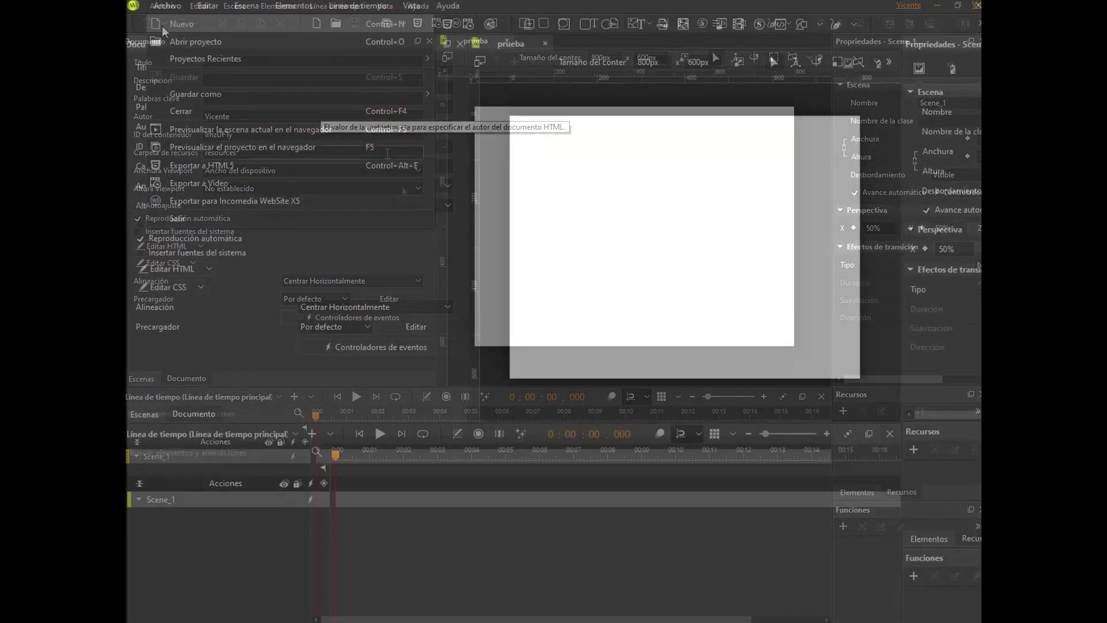
mouse_move(182, 55)
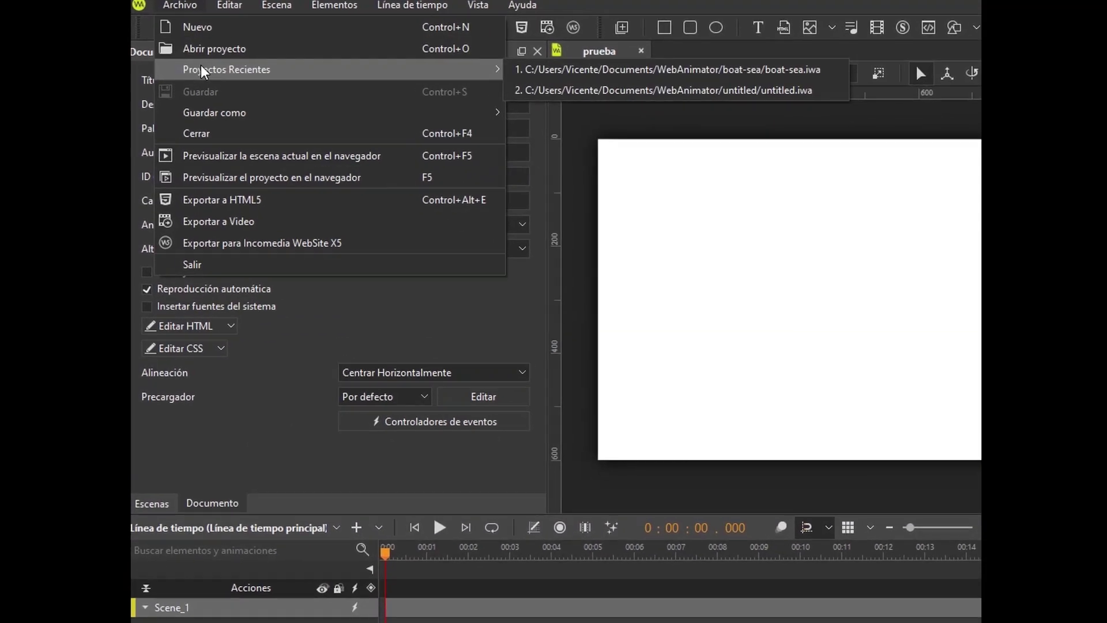
mouse_move(226, 5)
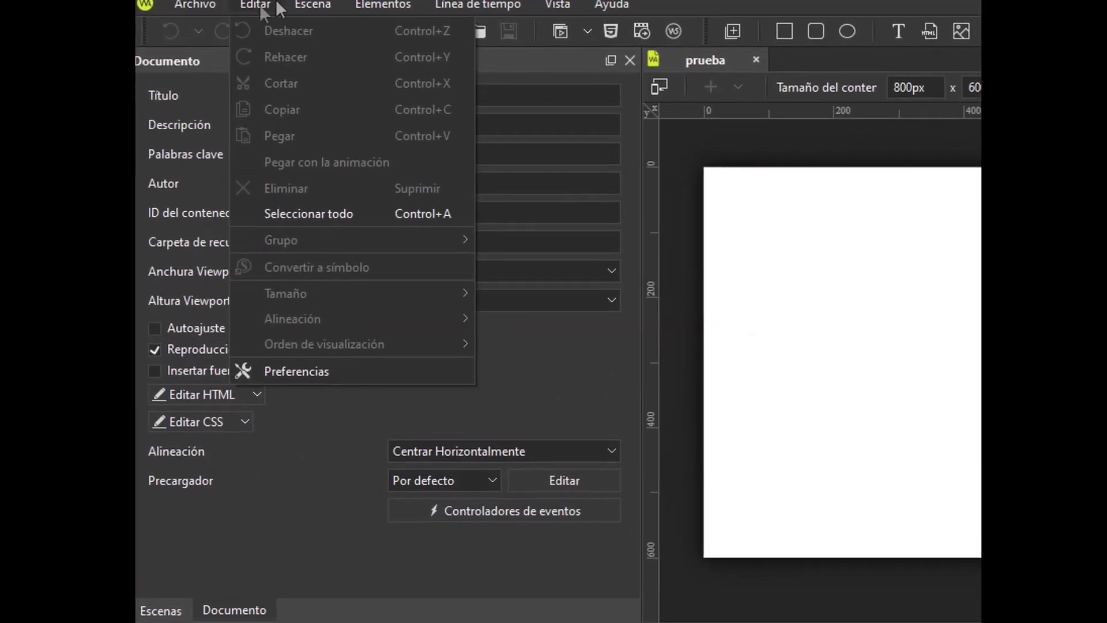
- Draw a rectangle div near the canvas's upper-left corner
mouse_move(372, 3)
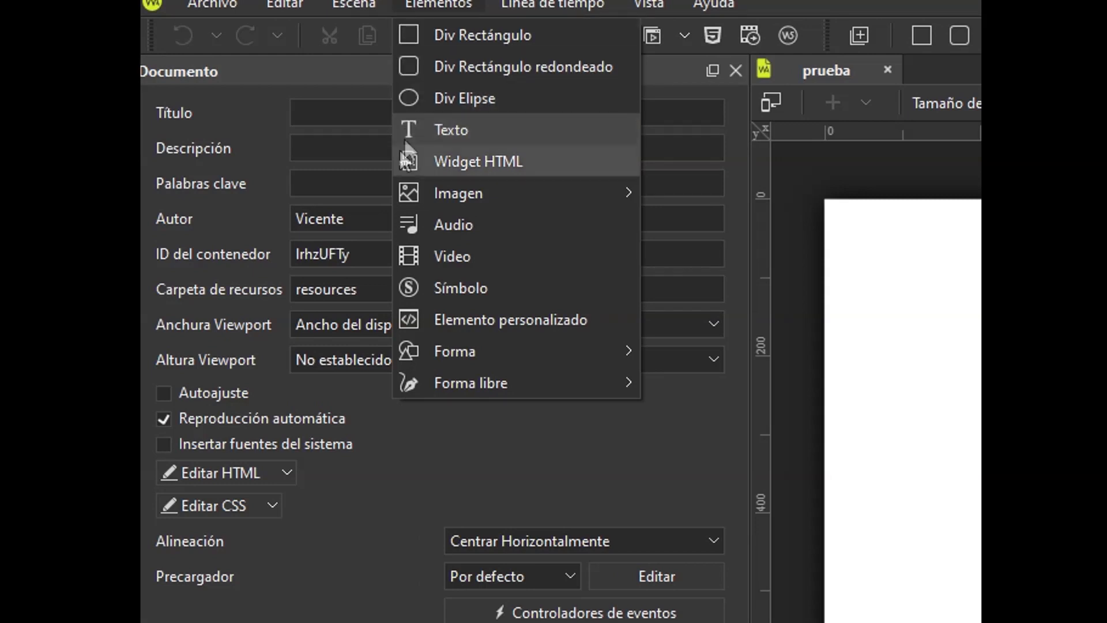
mouse_move(411, 192)
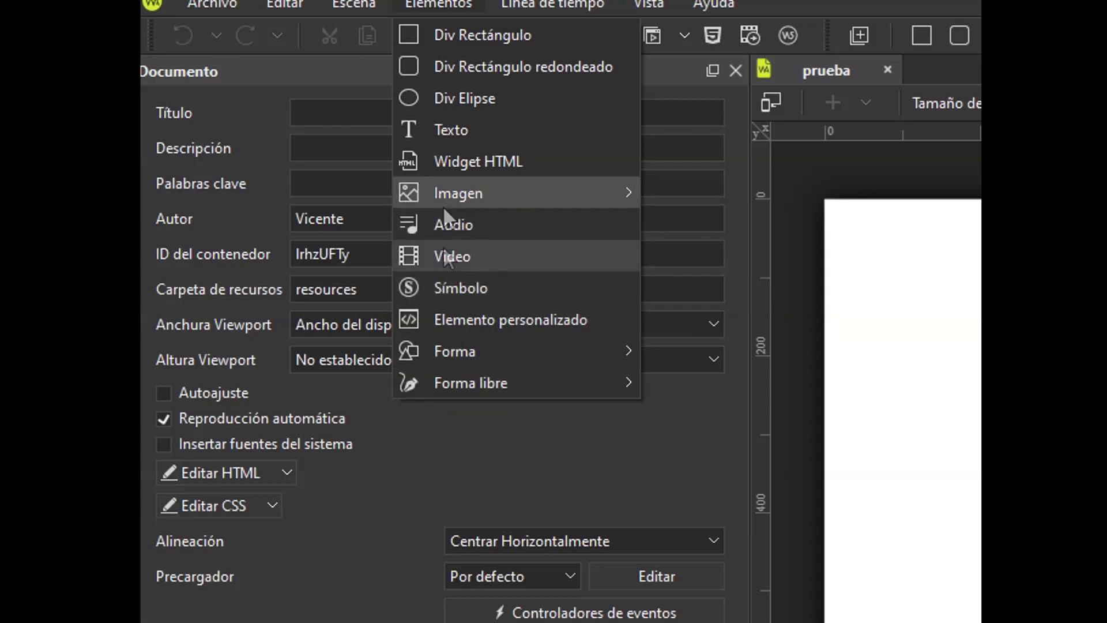
click(410, 34)
drag(867, 244, 952, 315)
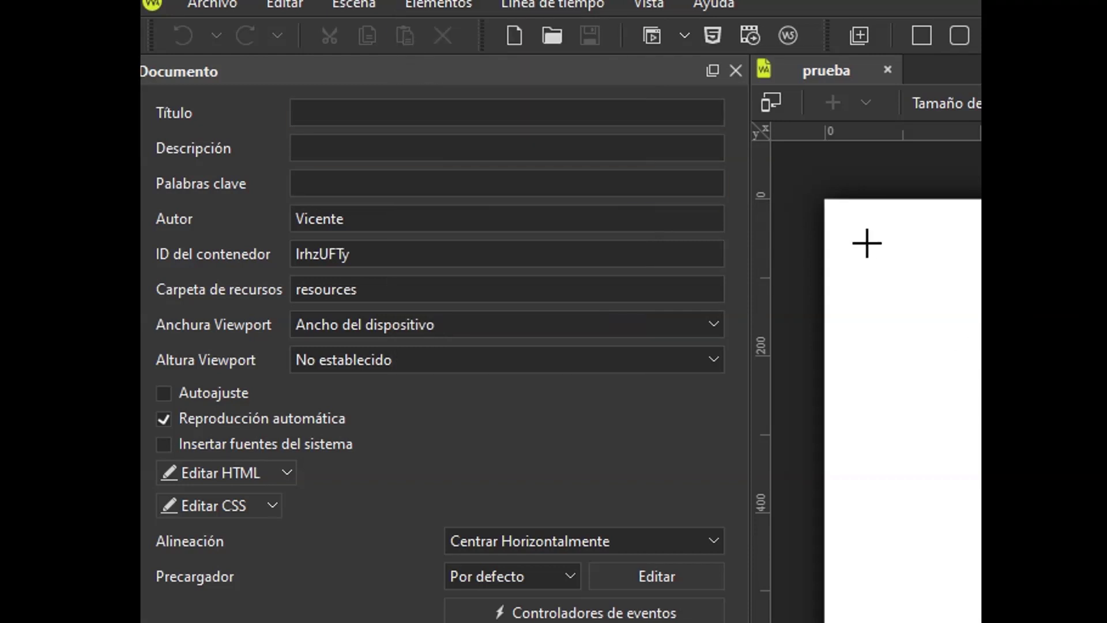
drag(539, 165, 540, 165)
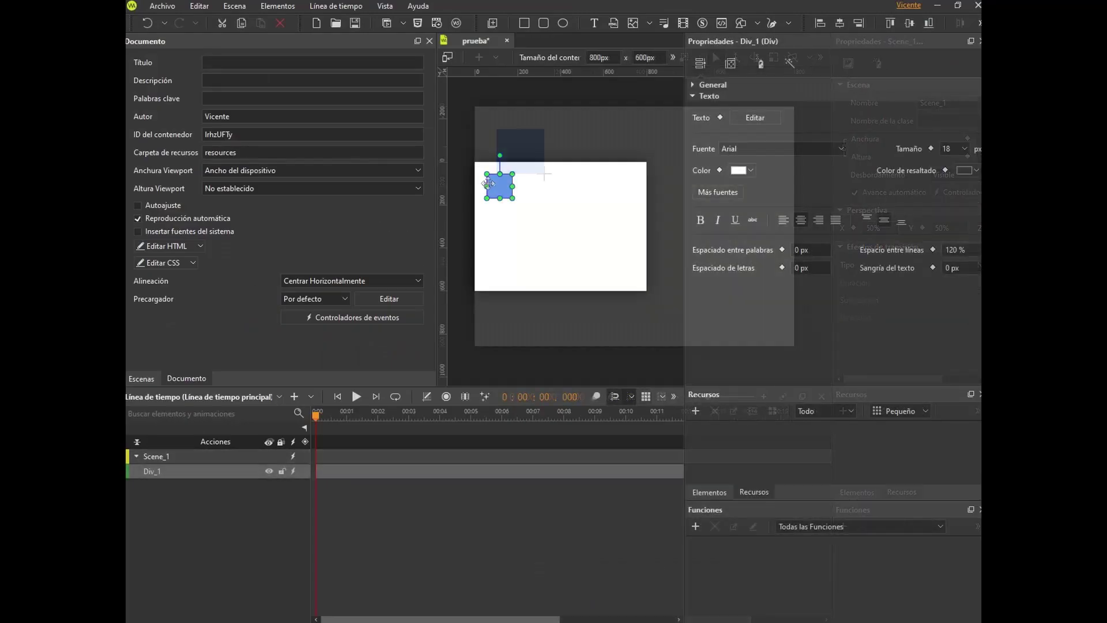
- Expand the rectangle's General properties and narrow the properties panel to enlarge the canvas area
click(693, 85)
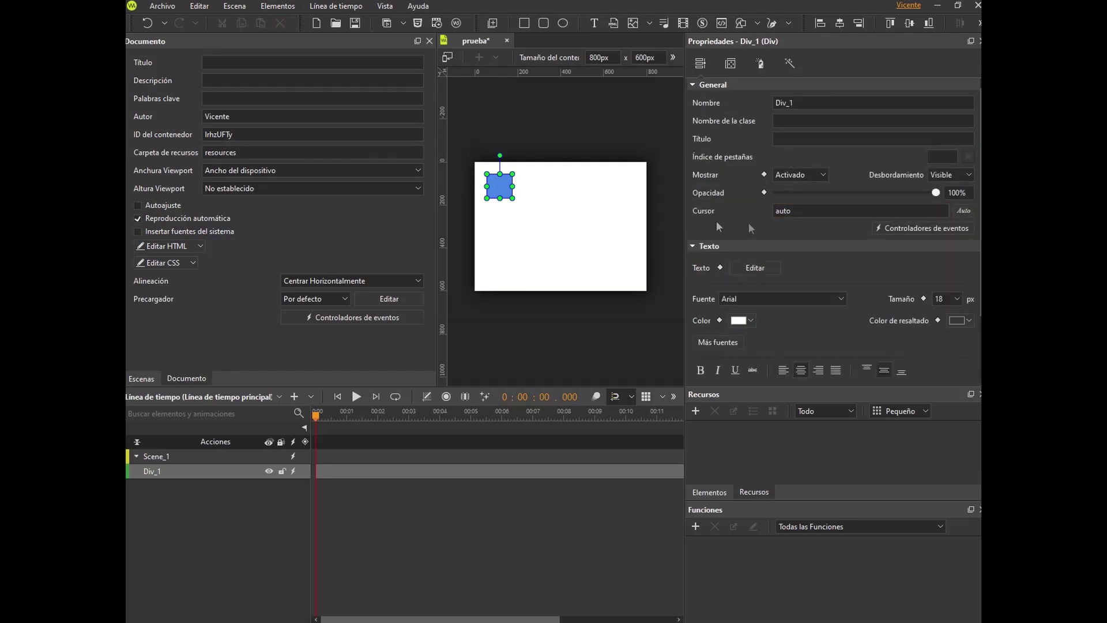
drag(684, 221, 820, 220)
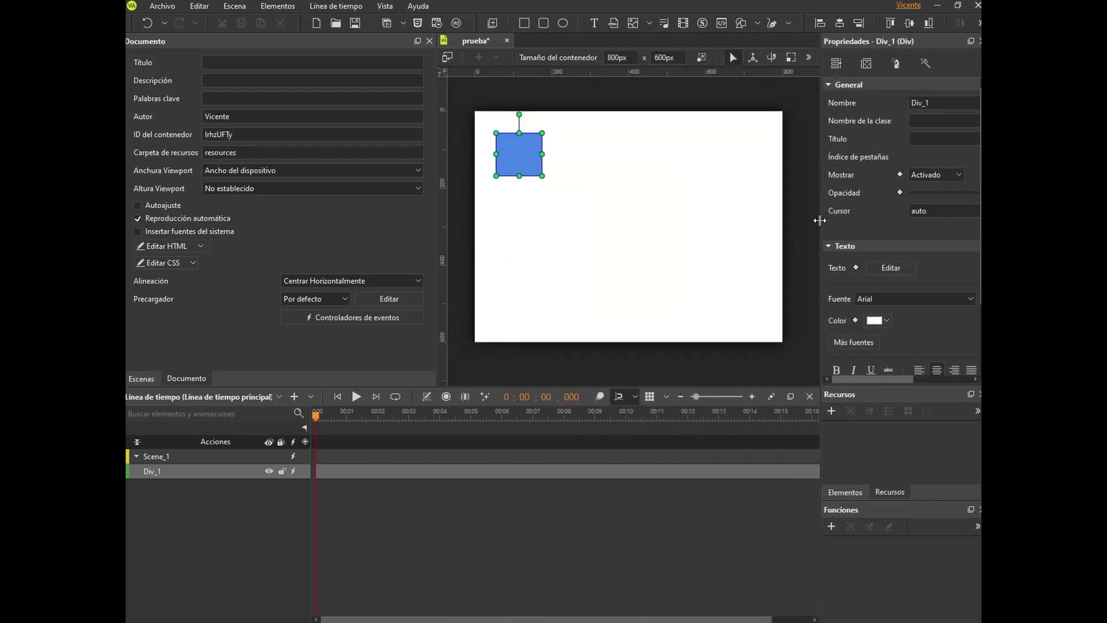
- Align the blue rectangle to the canvas's right edge and move it back near the upper-left corner
click(513, 152)
drag(513, 152, 517, 161)
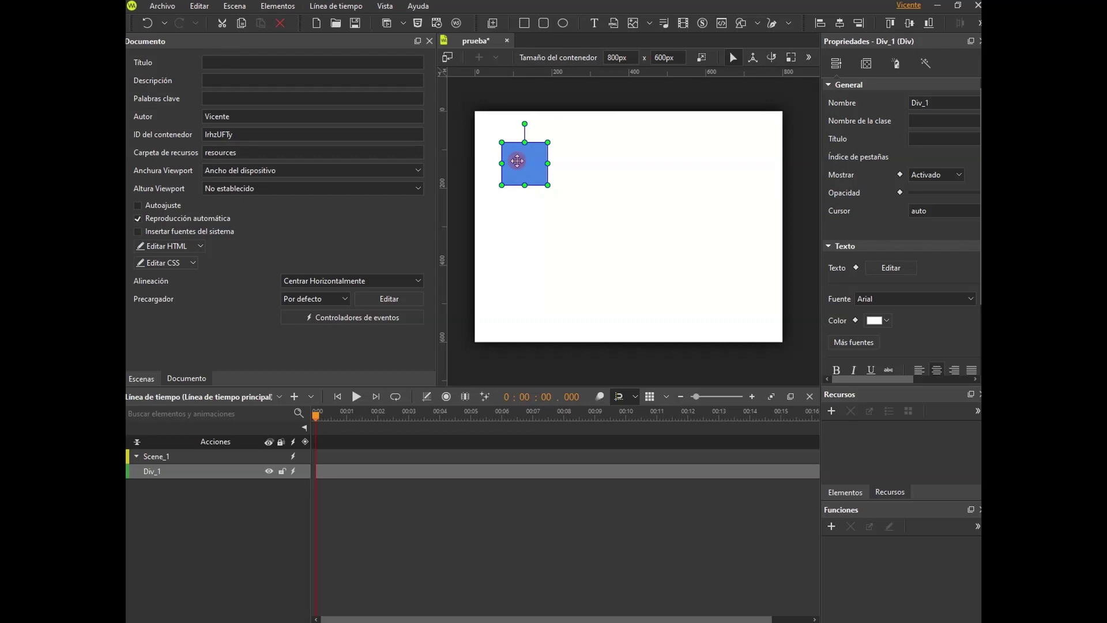
right_click(517, 162)
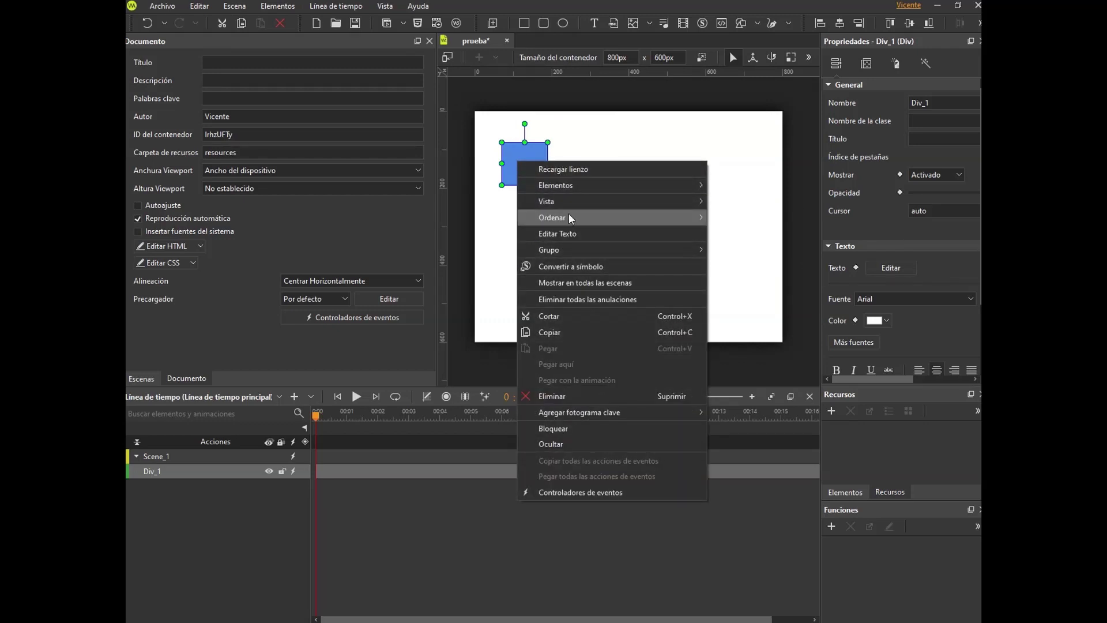
mouse_move(779, 236)
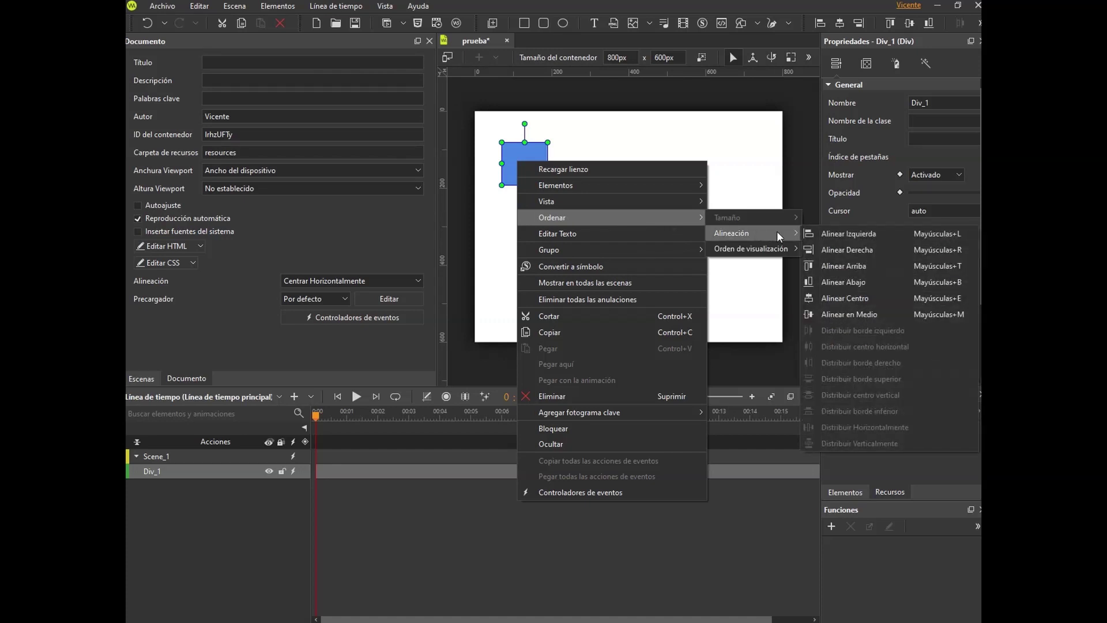
click(816, 252)
drag(763, 171, 523, 166)
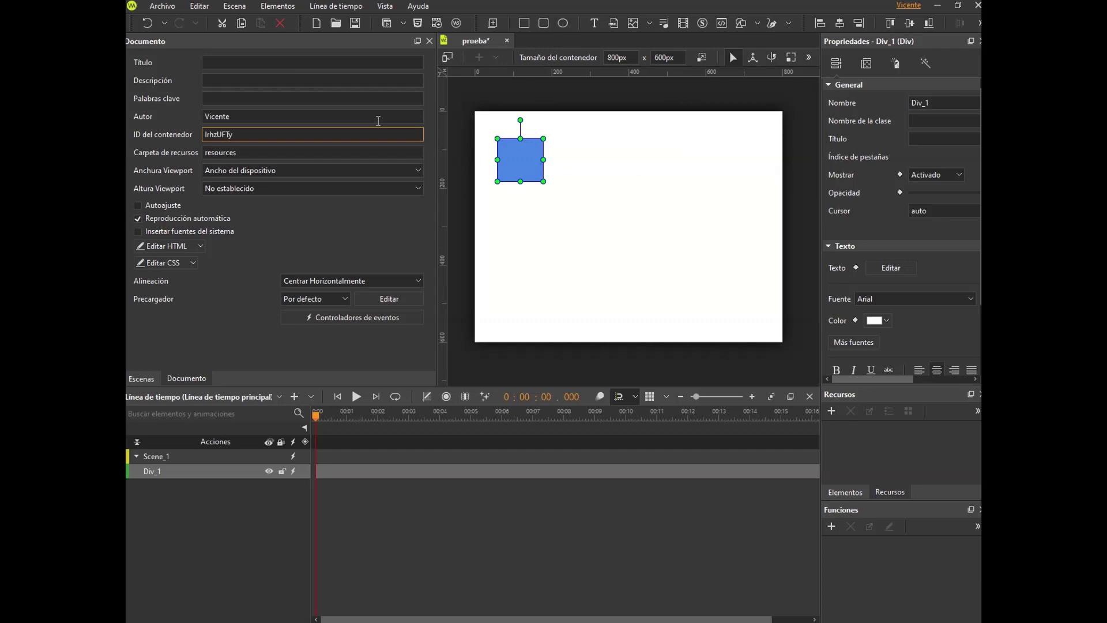
- Draw a rounded rectangle div and an ellipse div in a row beside the blue rectangle
click(543, 23)
click(564, 126)
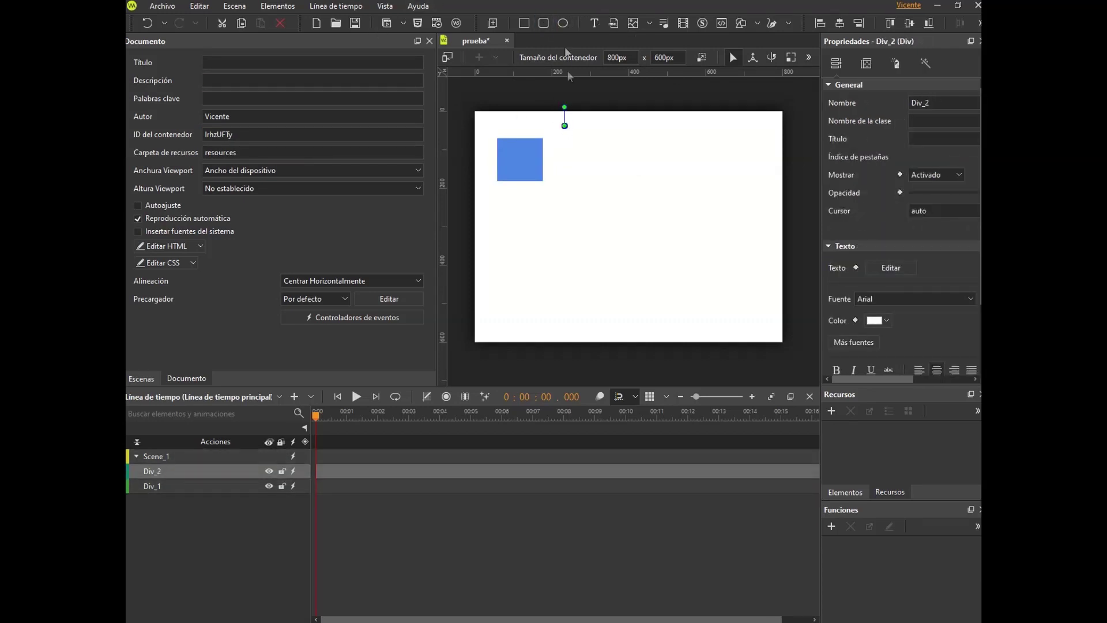
mouse_move(582, 160)
mouse_down()
mouse_move(645, 212)
mouse_move(584, 139)
mouse_up()
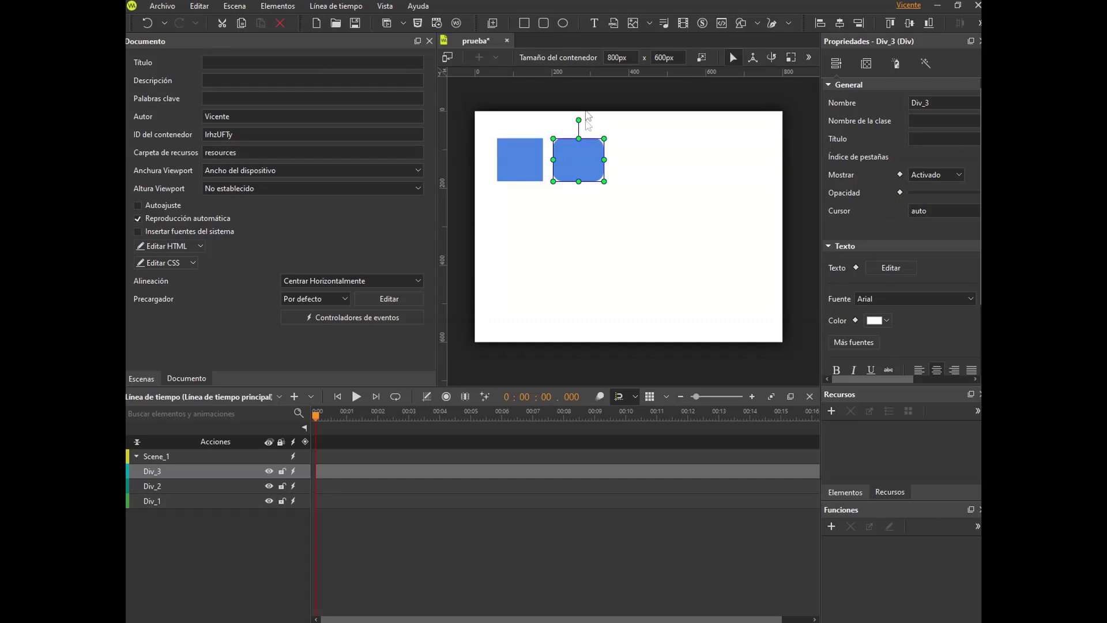
click(563, 24)
drag(615, 138, 660, 180)
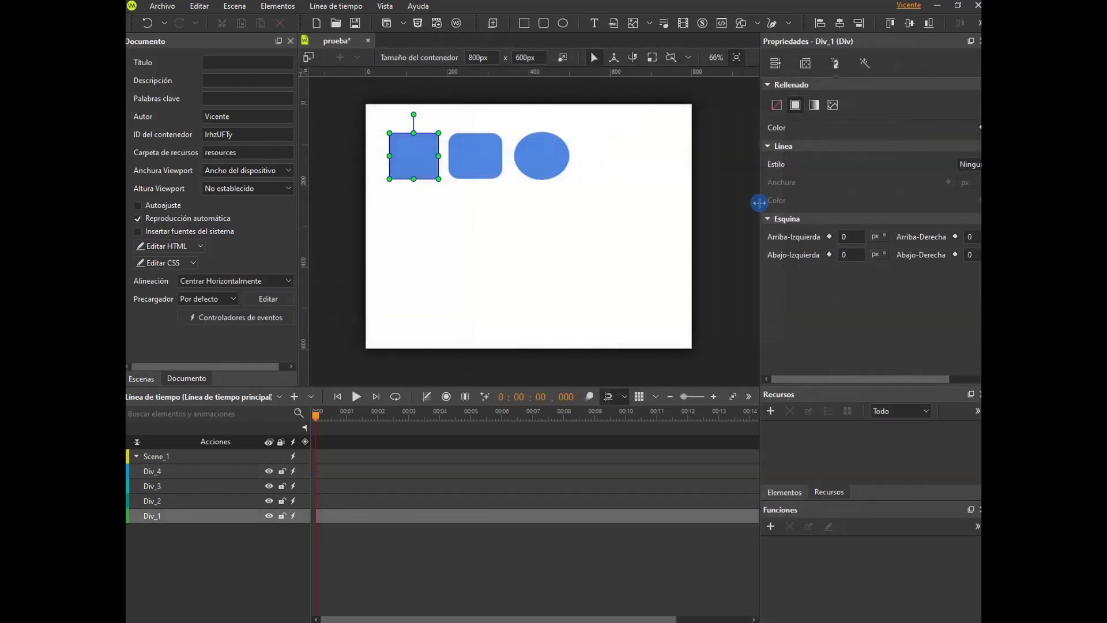
- Widen the properties panel and set the square-cornered rectangle's fill colour to red, rgba(224, 102, 102, 255)
drag(759, 202, 715, 203)
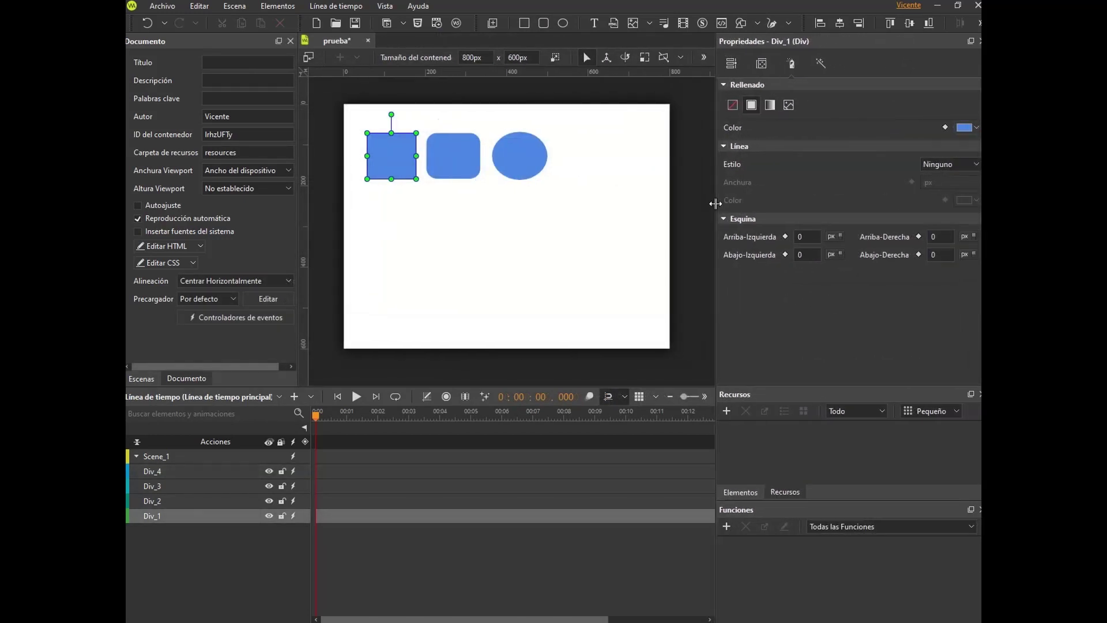
click(973, 129)
click(868, 218)
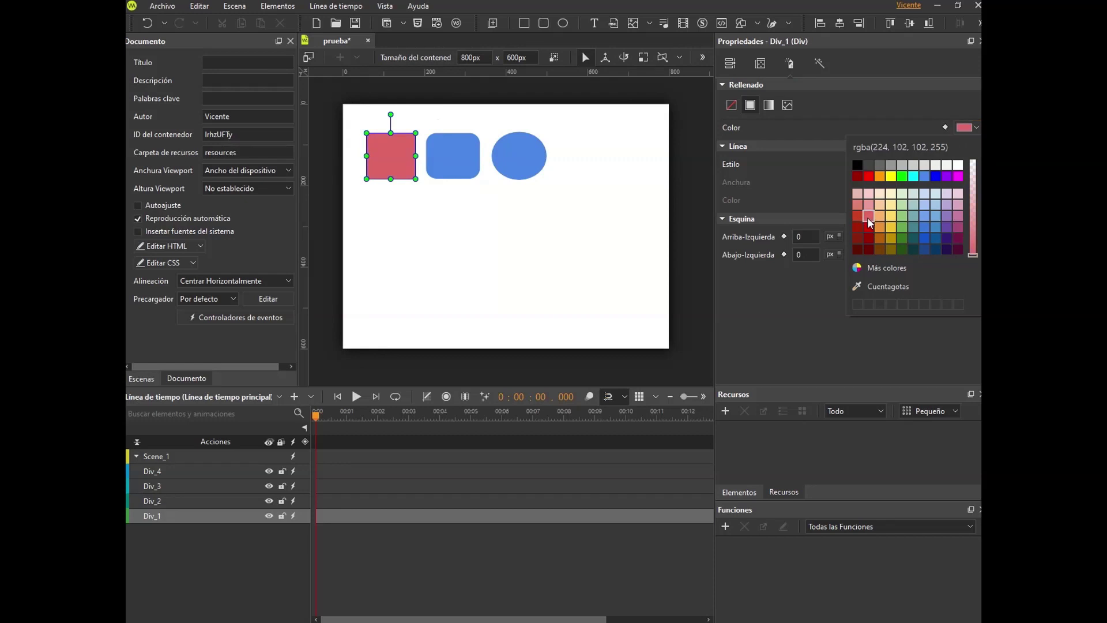
click(560, 170)
- Set the rounded rectangle's fill colour to light orange, rgba(249, 203, 156, 255)
click(444, 146)
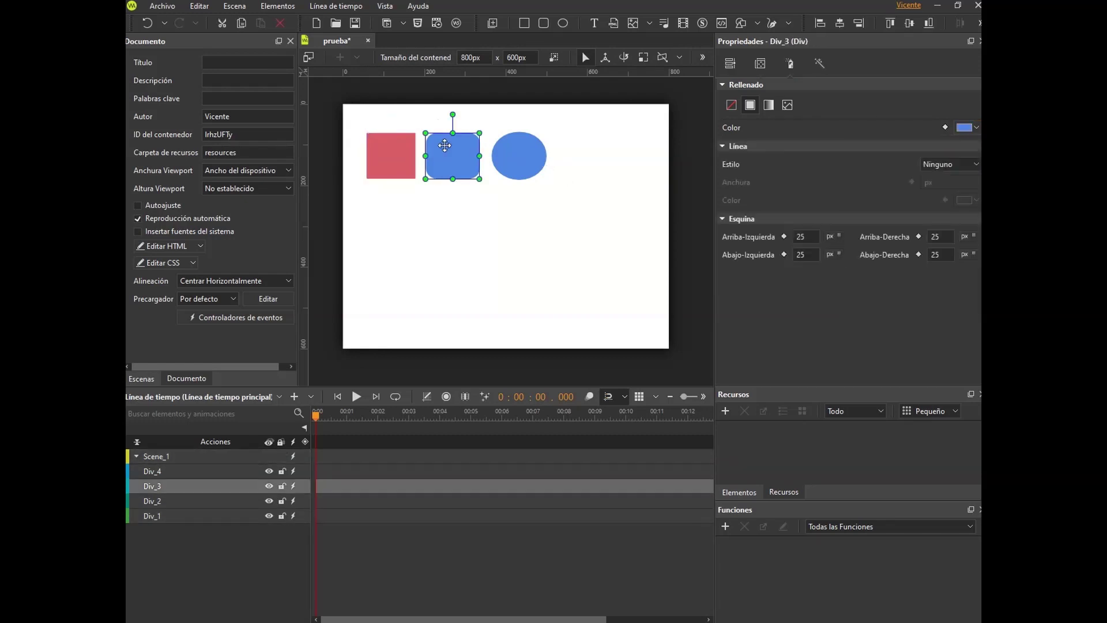
click(976, 128)
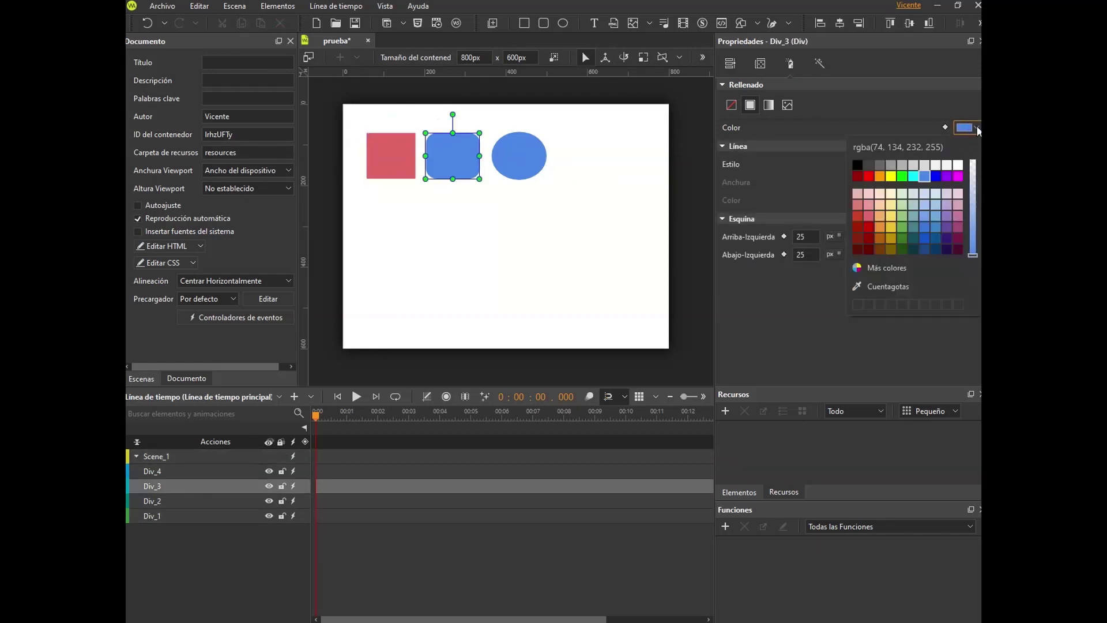
click(879, 205)
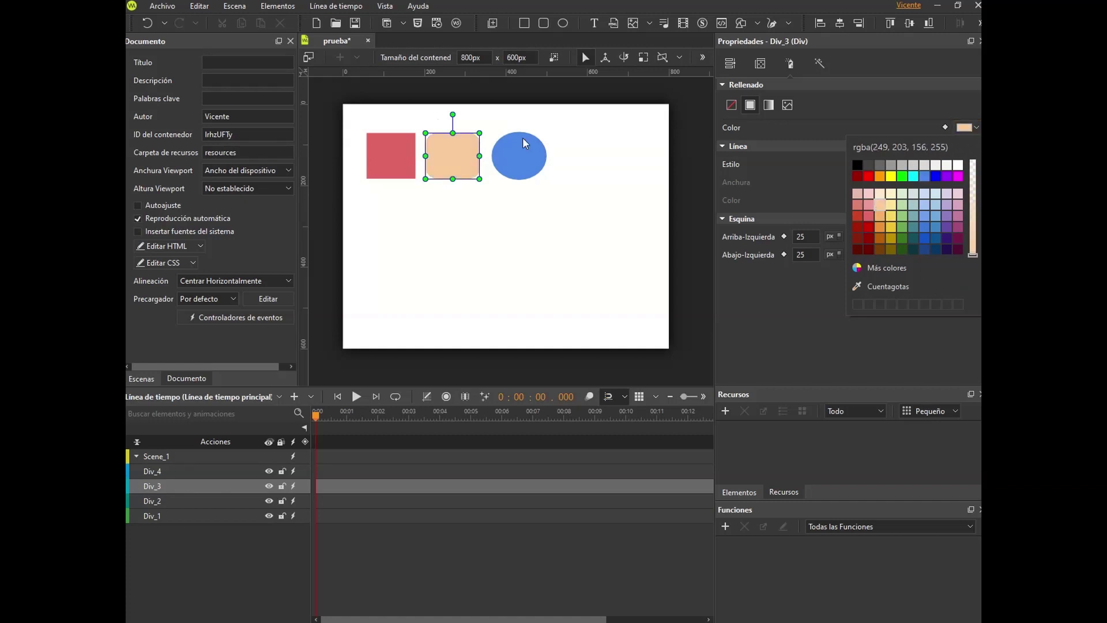
- Try a linear gradient fill on the ellipse, then fill it with the IMG.bmp image file
click(525, 144)
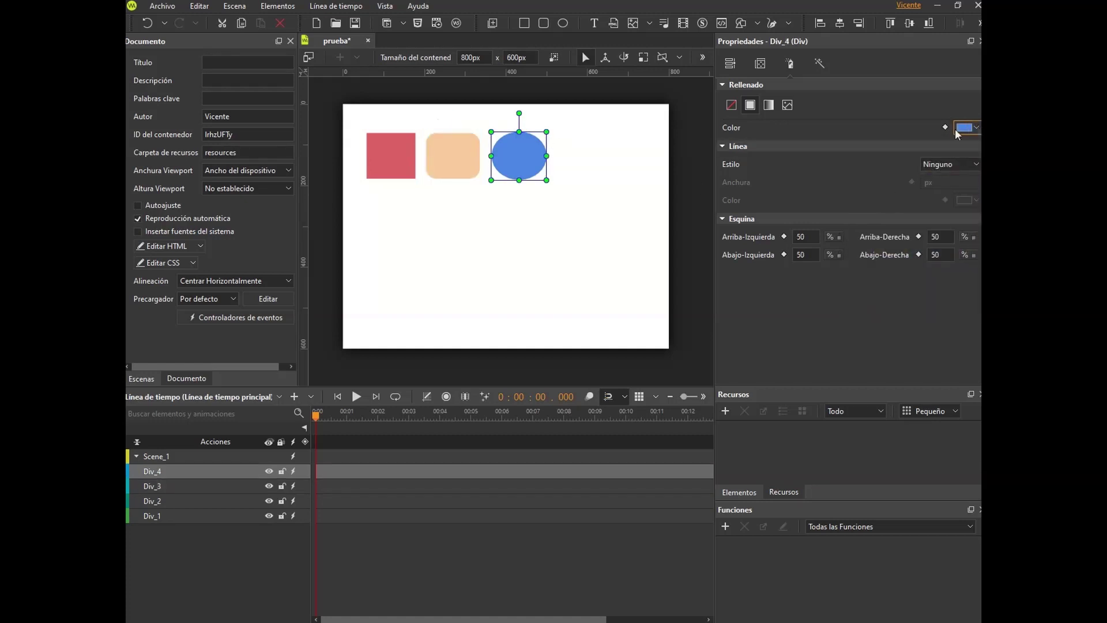
click(769, 106)
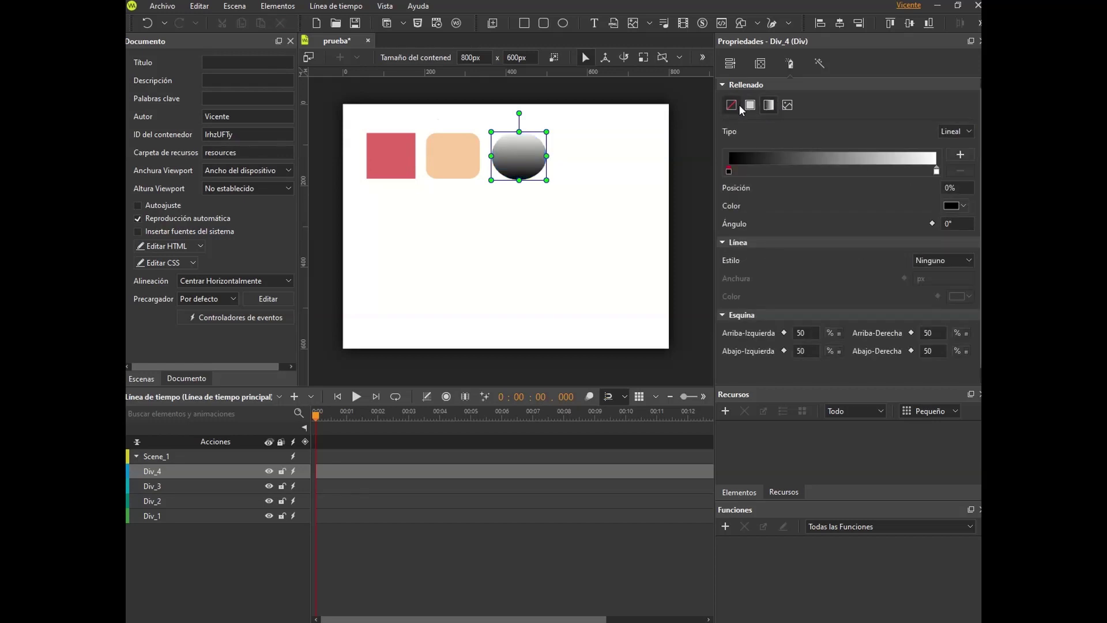
click(795, 109)
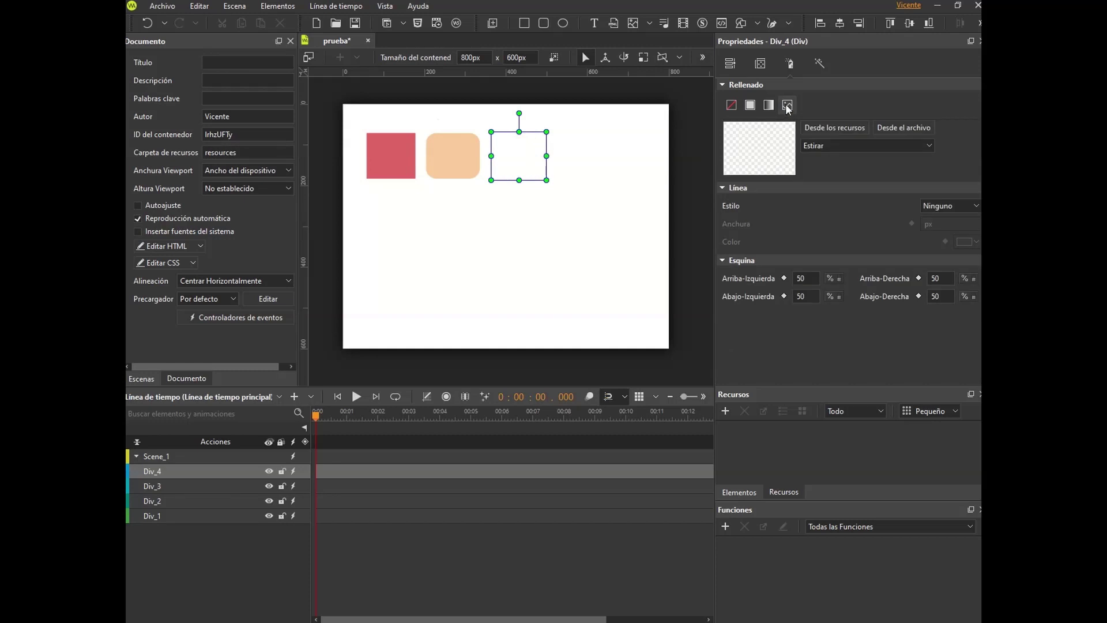
click(882, 135)
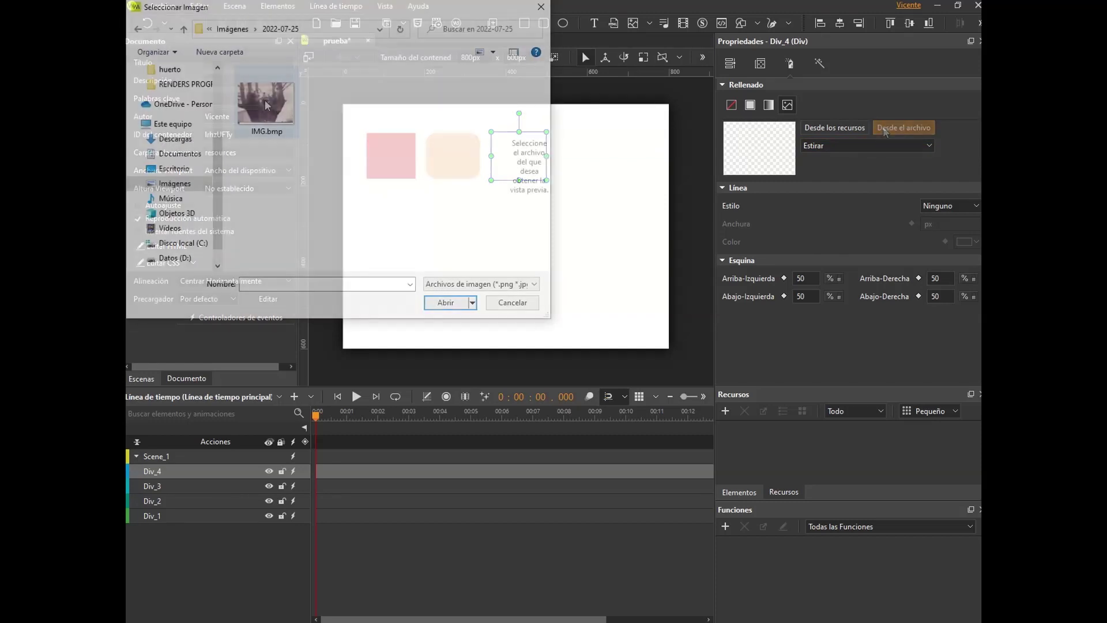
click(446, 302)
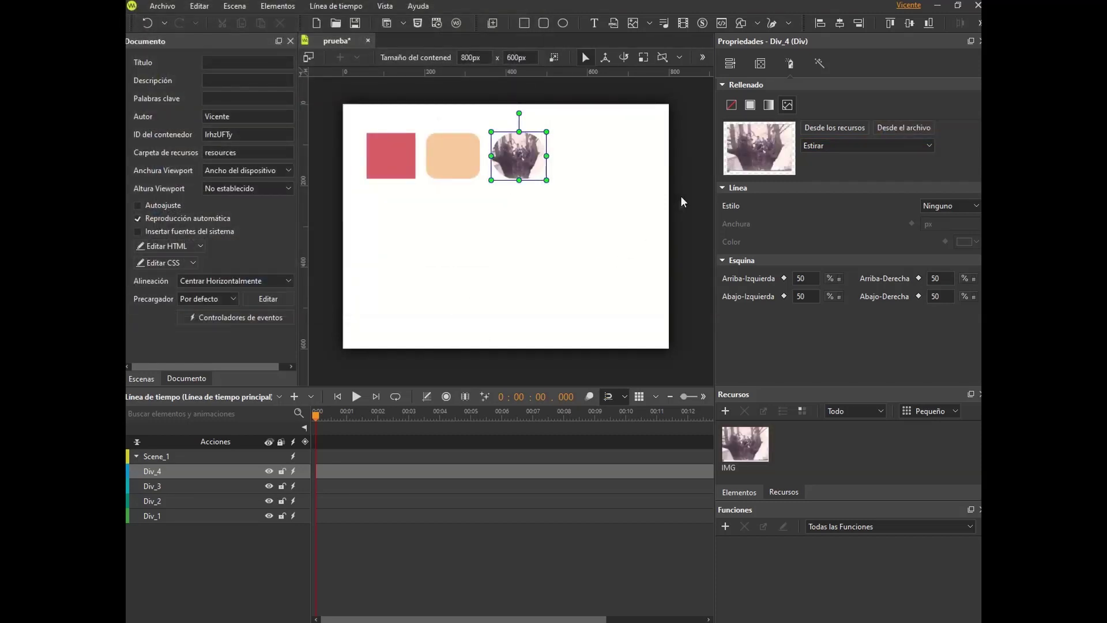
click(612, 165)
click(521, 161)
click(438, 158)
click(522, 159)
click(594, 169)
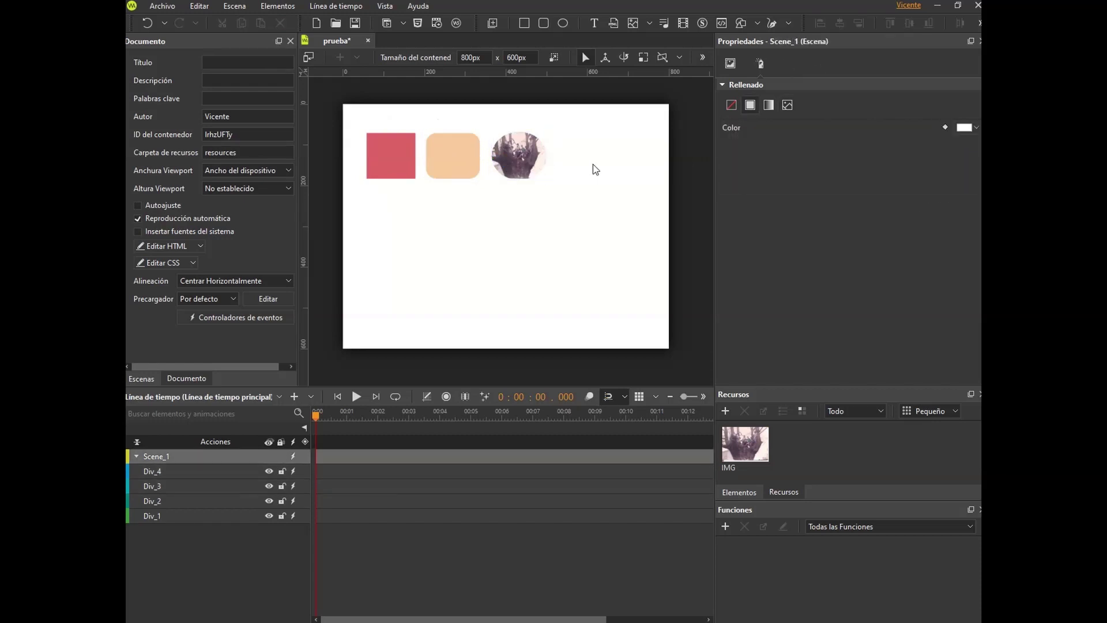
- Insert a text element reading "texto" near the middle of the canvas, below the shapes
click(595, 23)
double_click(530, 237)
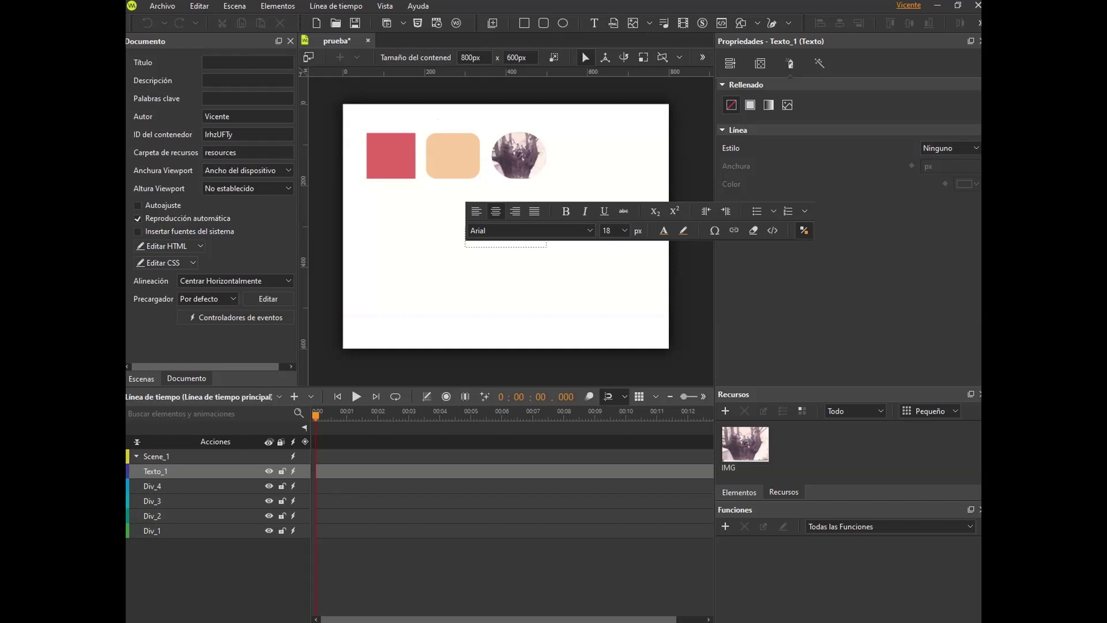
click(580, 304)
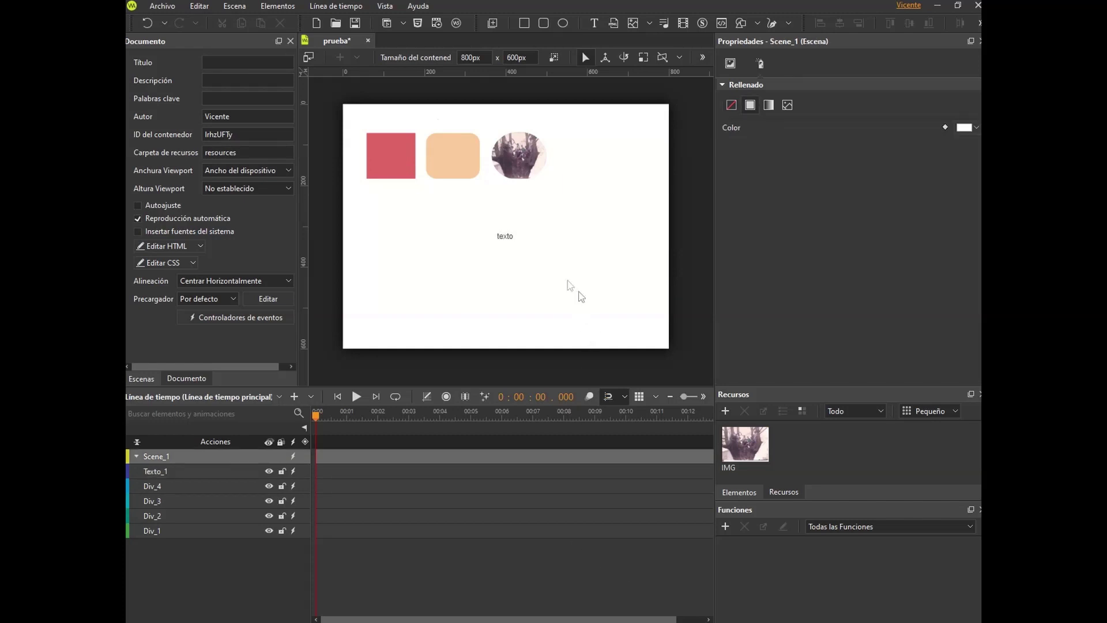
- Try 16 px for the word "texto", then set its font size to 22 px and make it bold
click(514, 234)
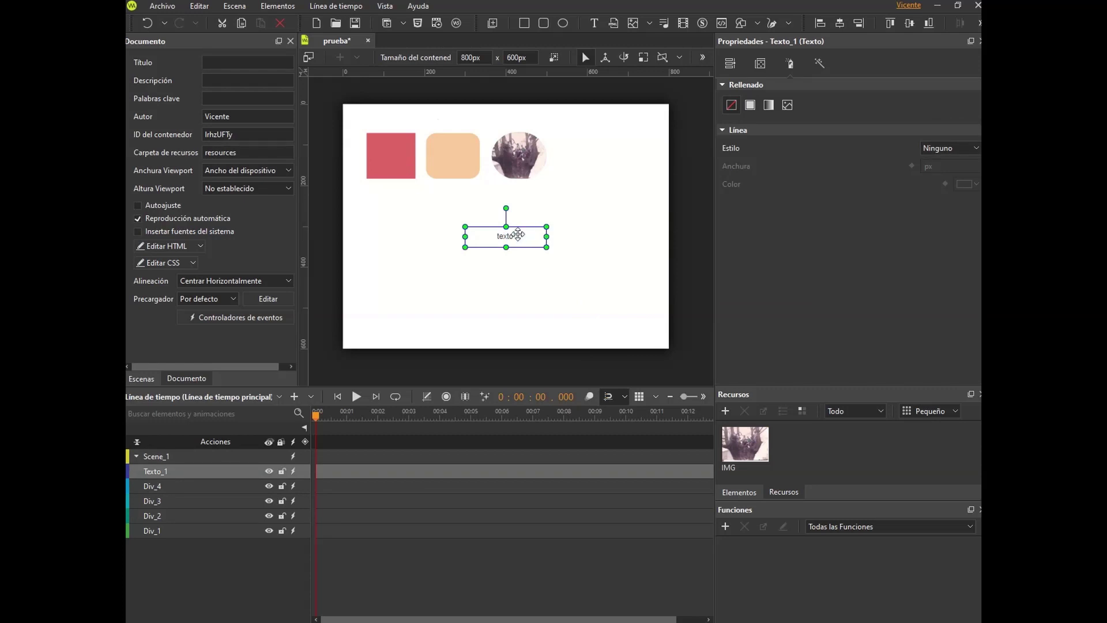
double_click(519, 234)
double_click(518, 235)
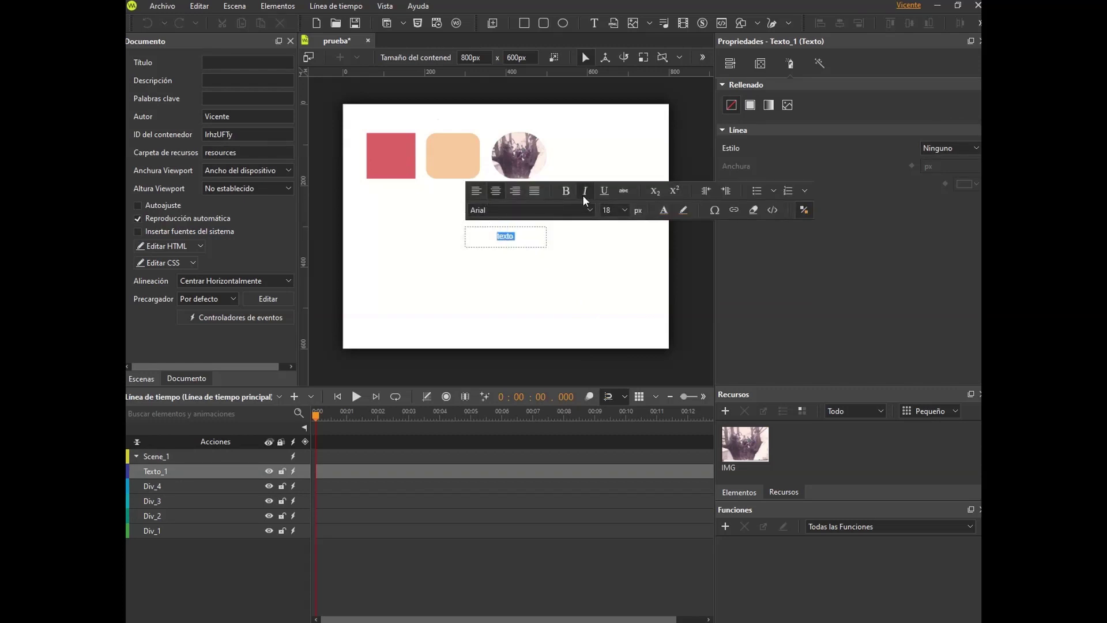
click(624, 210)
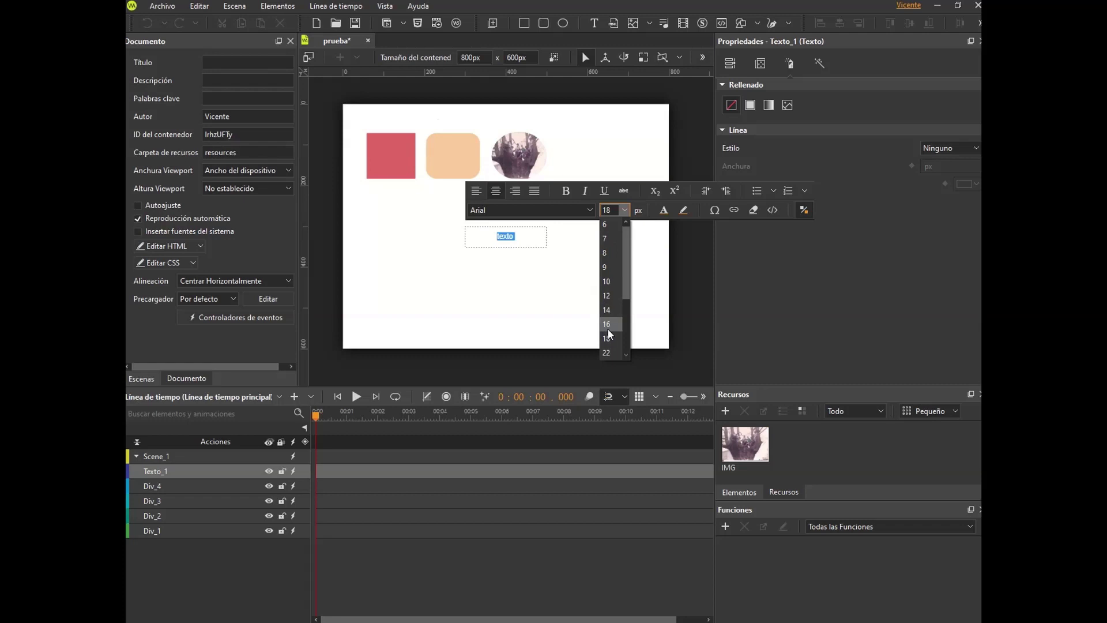
click(607, 327)
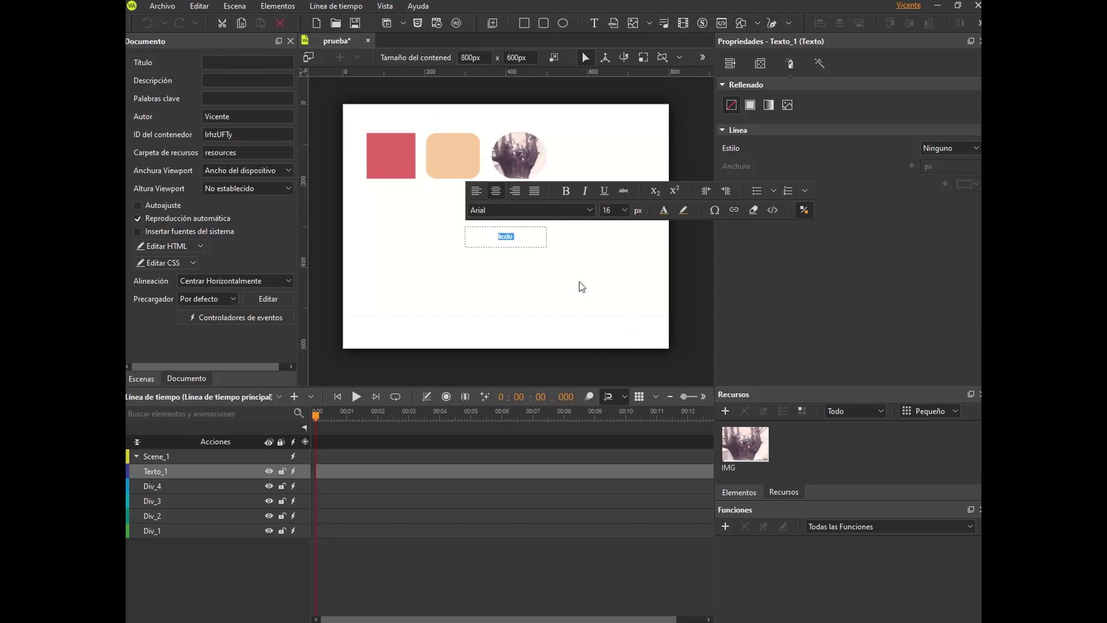
click(624, 211)
click(601, 347)
click(568, 190)
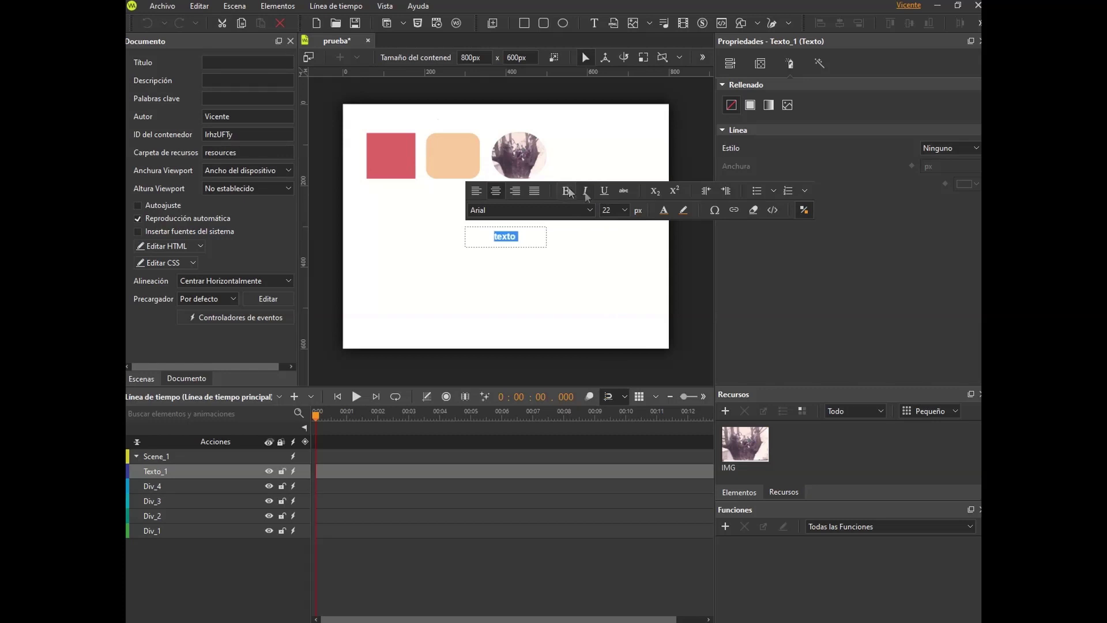
- Colour the word "texto" dark red, rgba(133, 32, 12, 255), and set its font size to 64 px
click(664, 210)
click(676, 311)
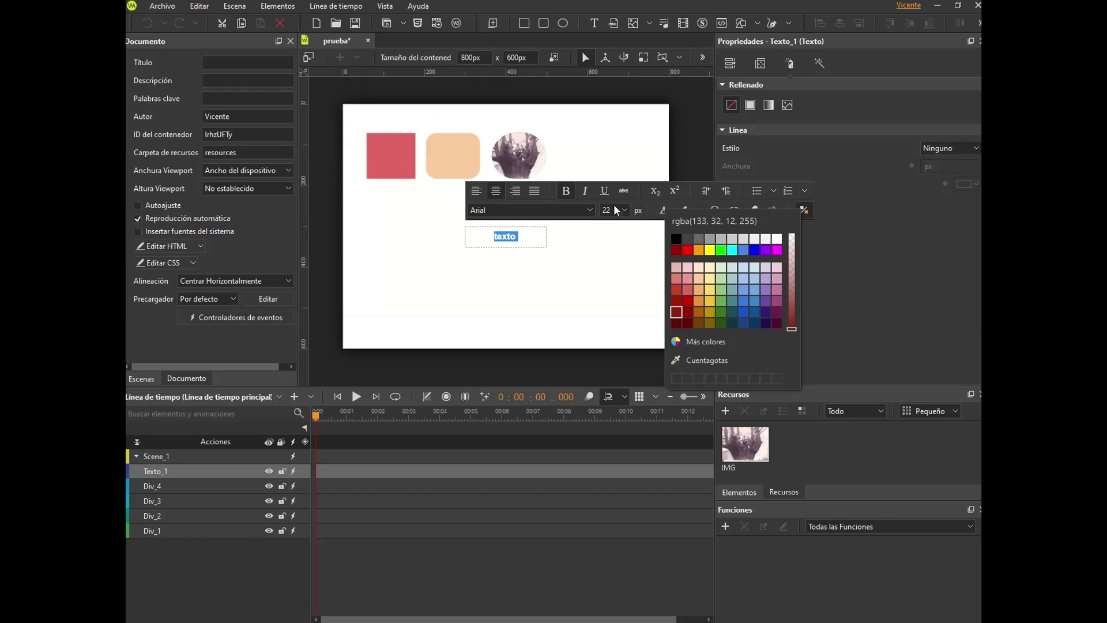
click(625, 210)
scroll(621, 311, down, 2)
click(609, 324)
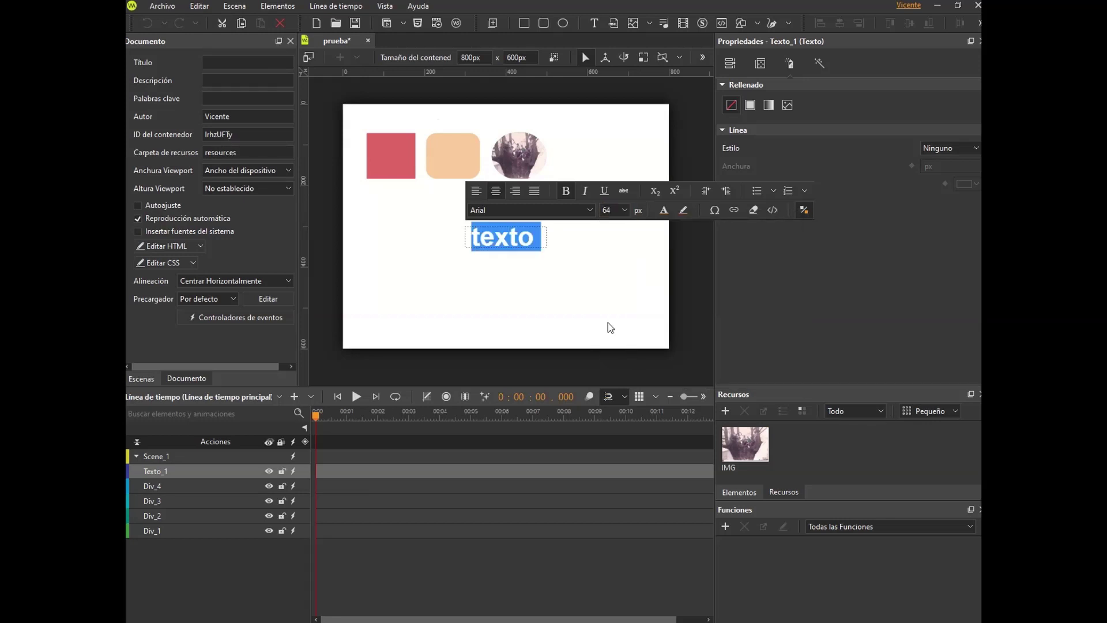
- Finish editing the text and move it below the red rectangle, roughly lined up with its edge
key(Escape)
drag(515, 236, 426, 212)
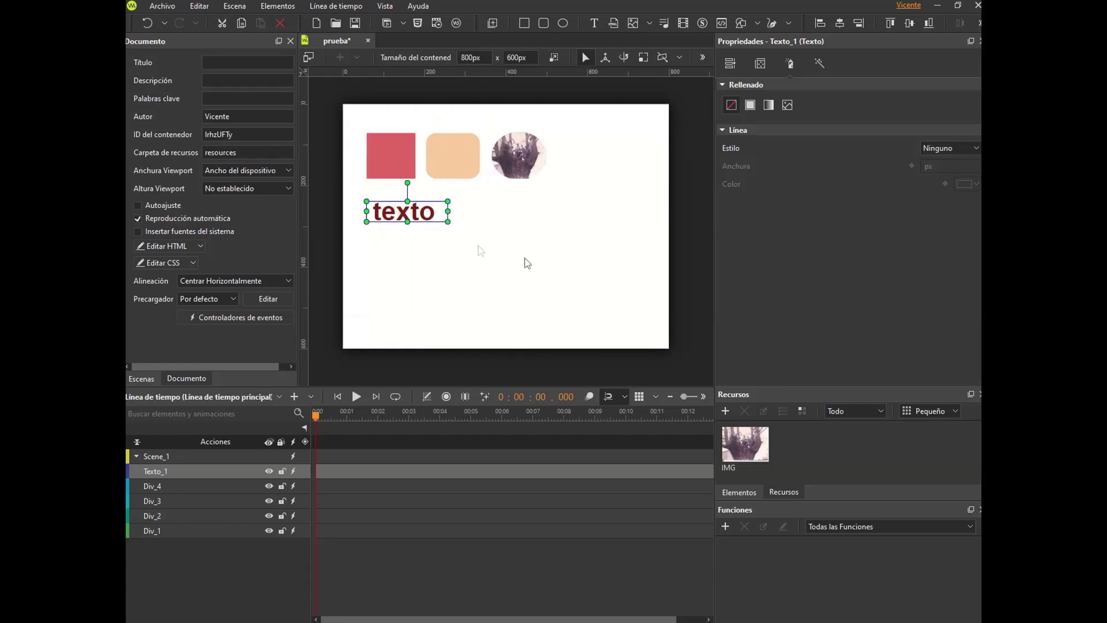
click(574, 216)
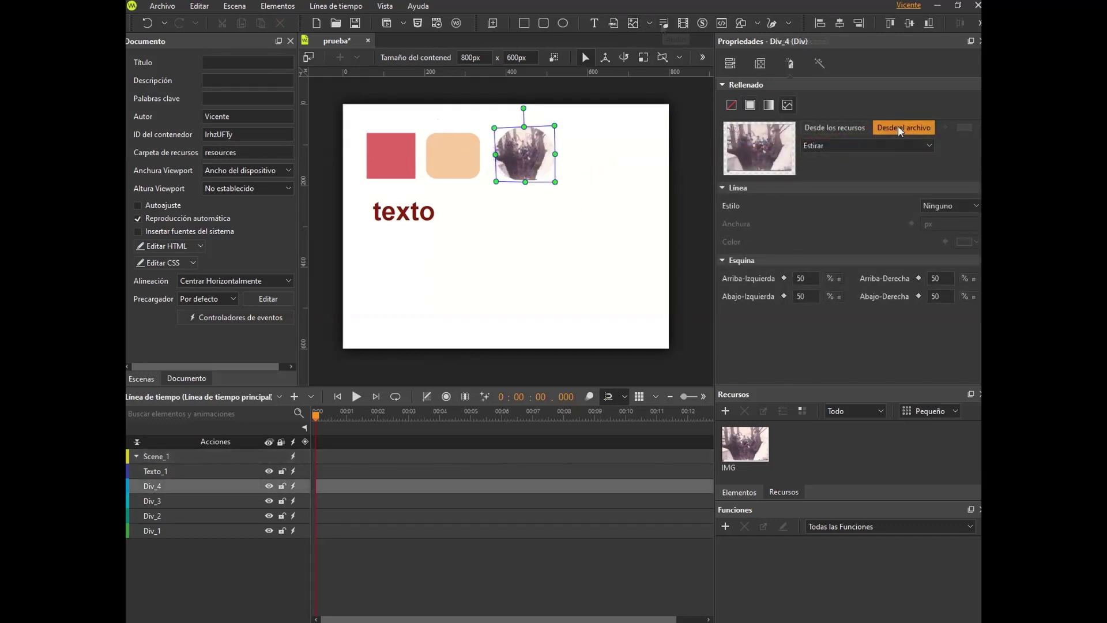
- Replace the ellipse's fill image with "mariposa vanesa atalanta chamartín (2)-br.jpg" from the web animator folder inside huerto
click(898, 127)
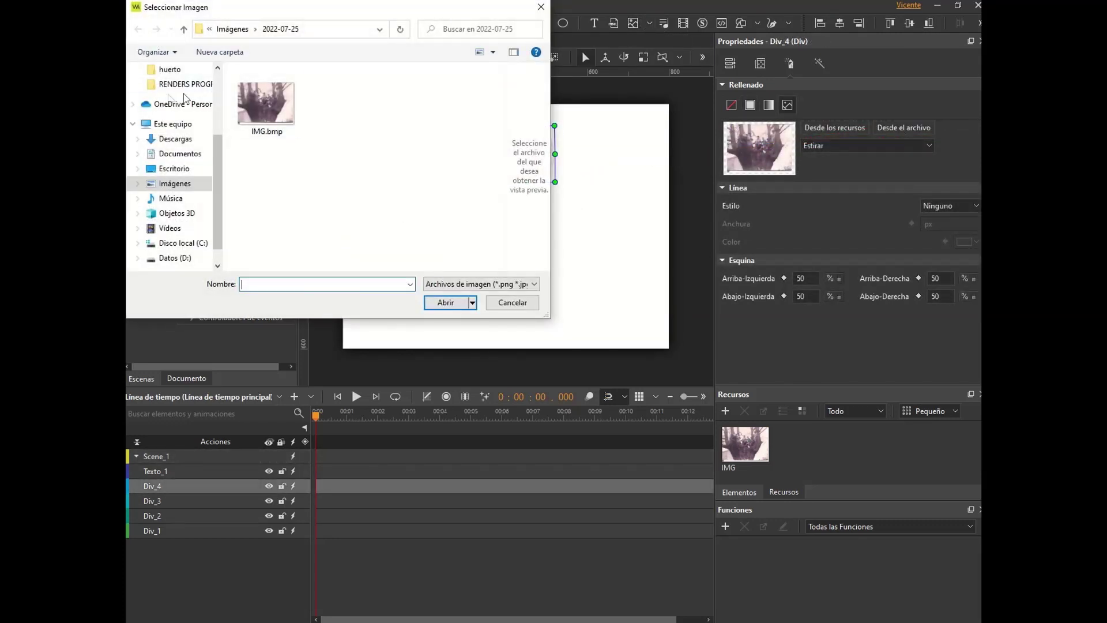
click(168, 70)
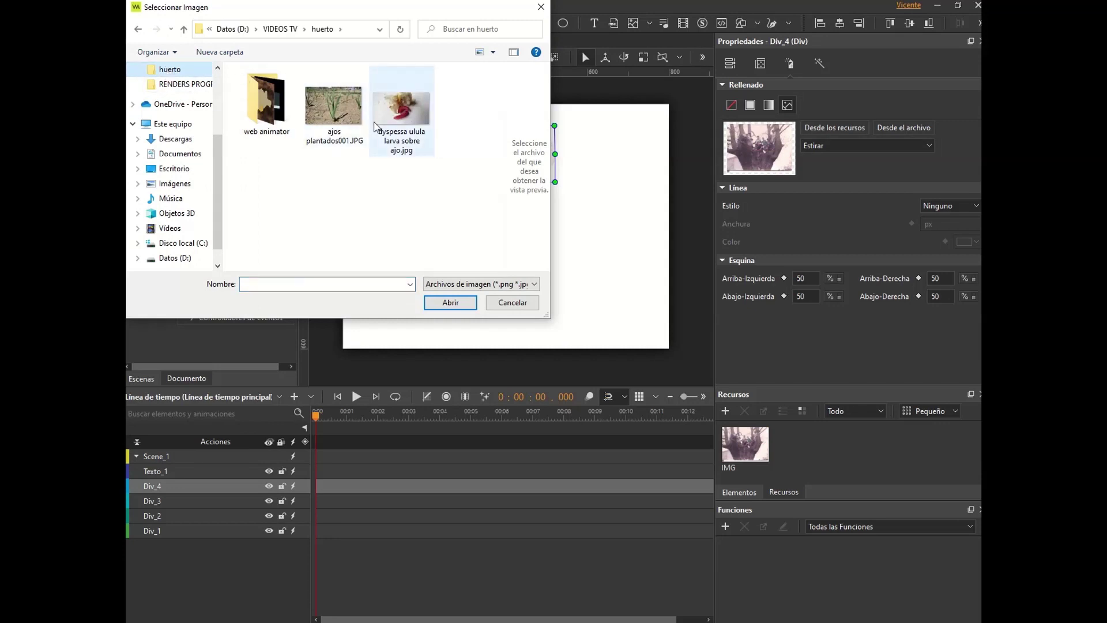
double_click(268, 102)
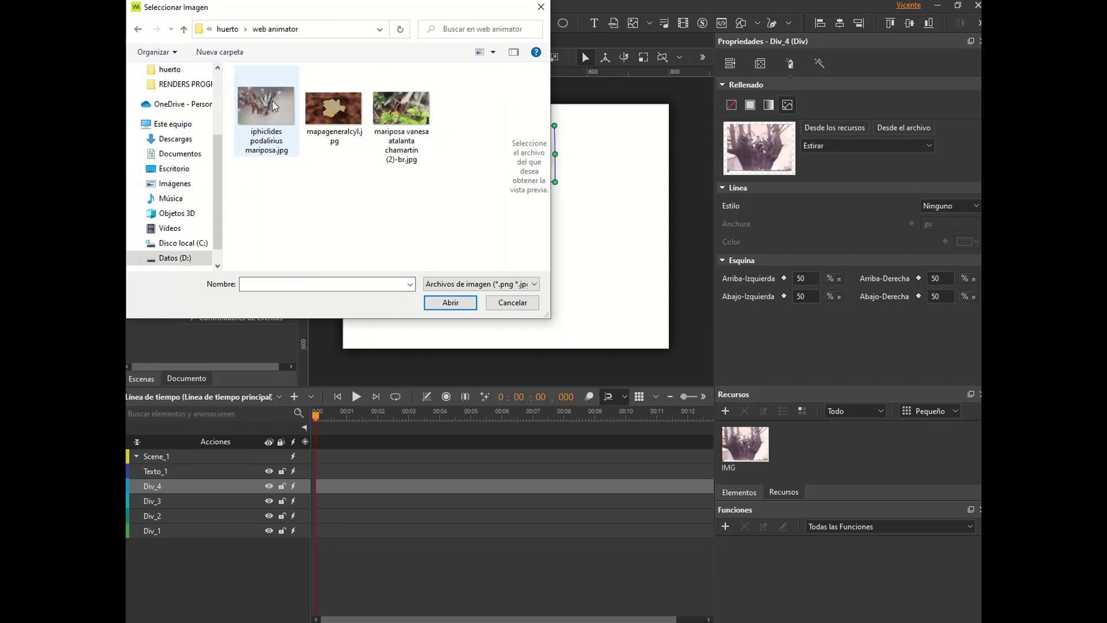
click(401, 110)
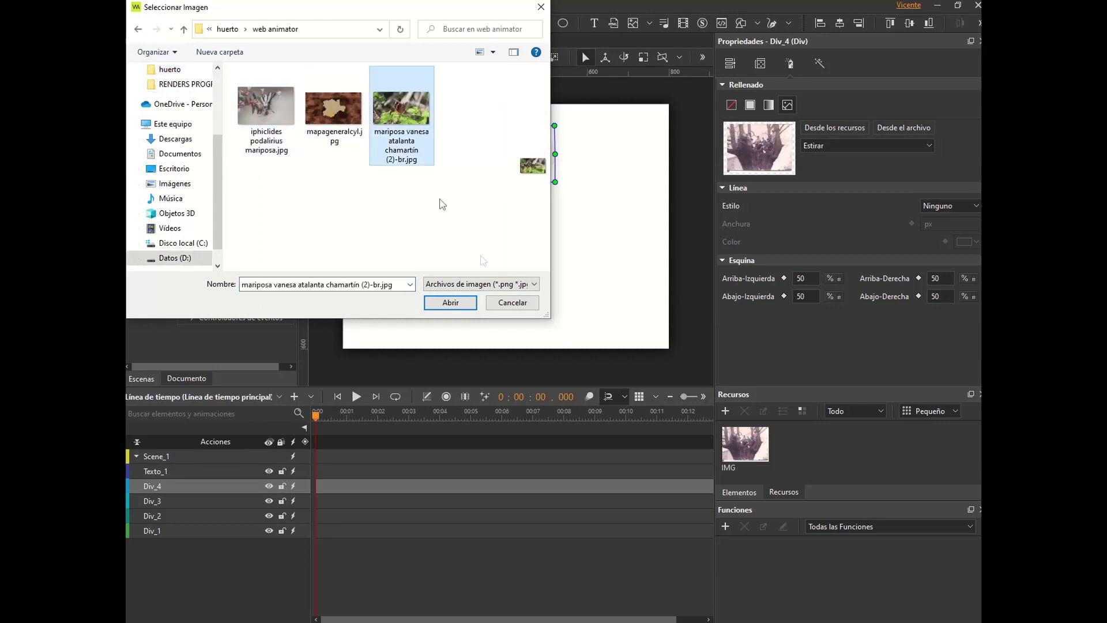
click(451, 304)
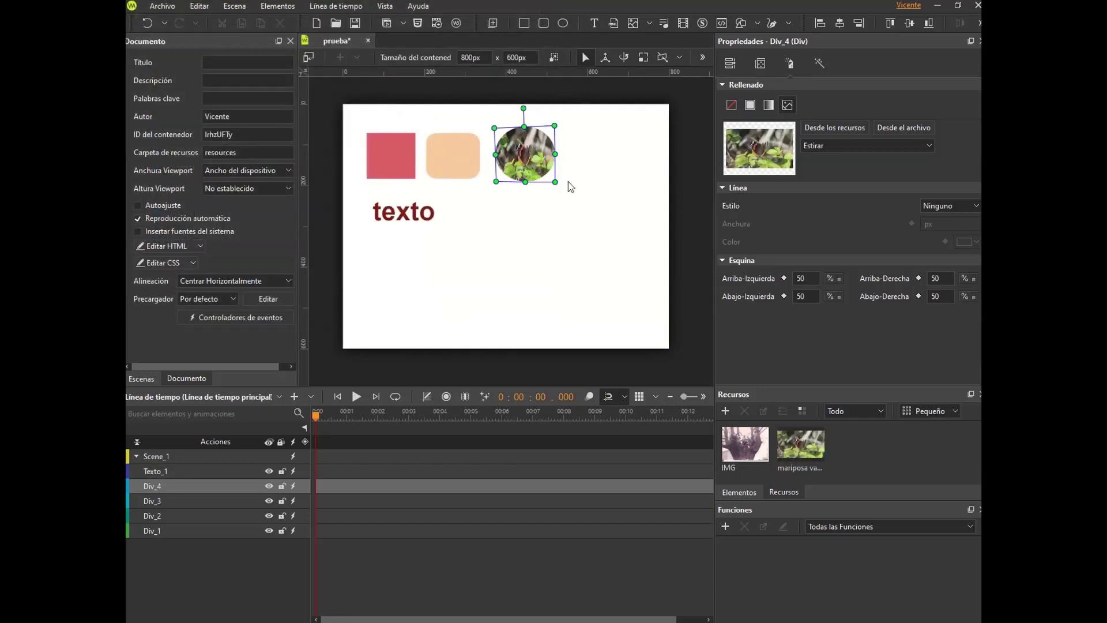
- Enlarge the butterfly ellipse to about 250 px wide and shift it slightly, both along its axes and freely
mouse_move(555, 182)
mouse_down()
mouse_move(596, 228)
mouse_move(602, 221)
mouse_move(565, 184)
mouse_up()
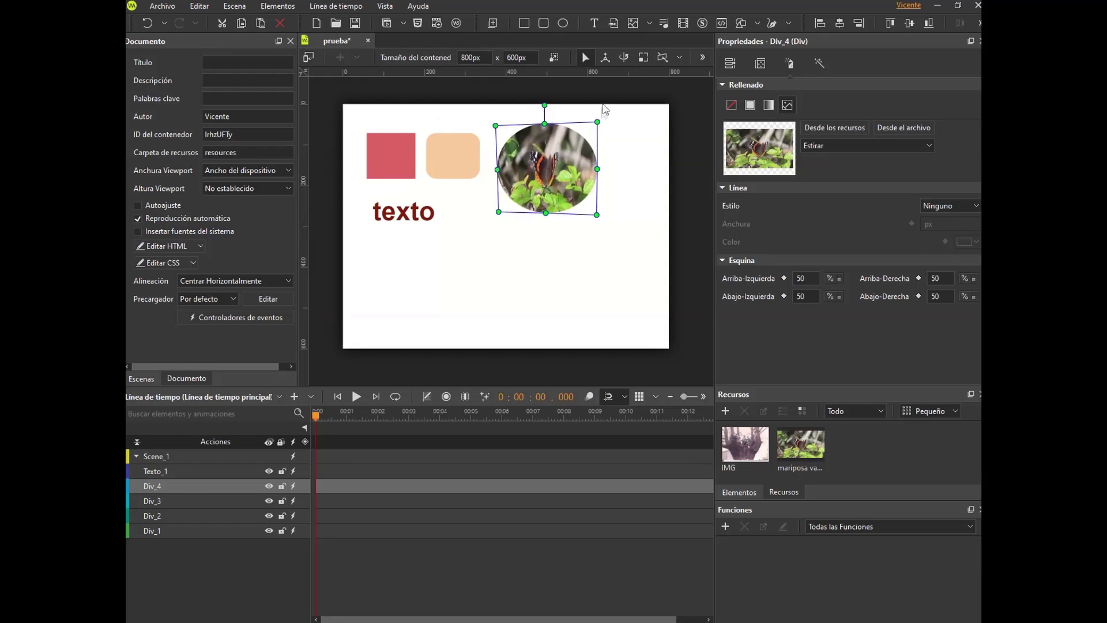
click(604, 57)
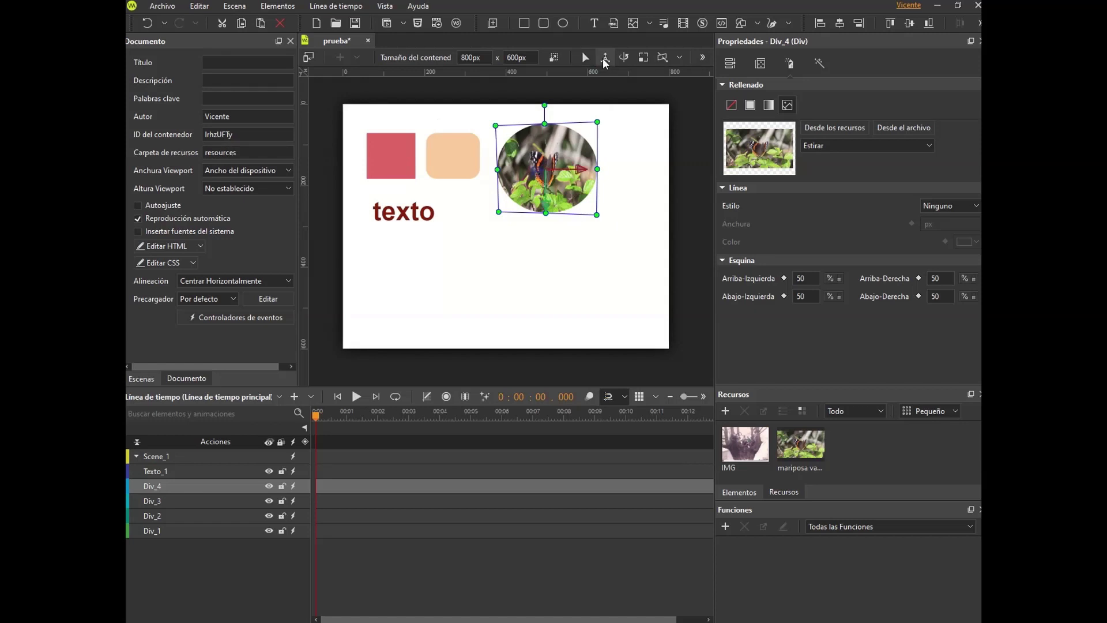
drag(570, 172, 574, 172)
drag(551, 209, 534, 173)
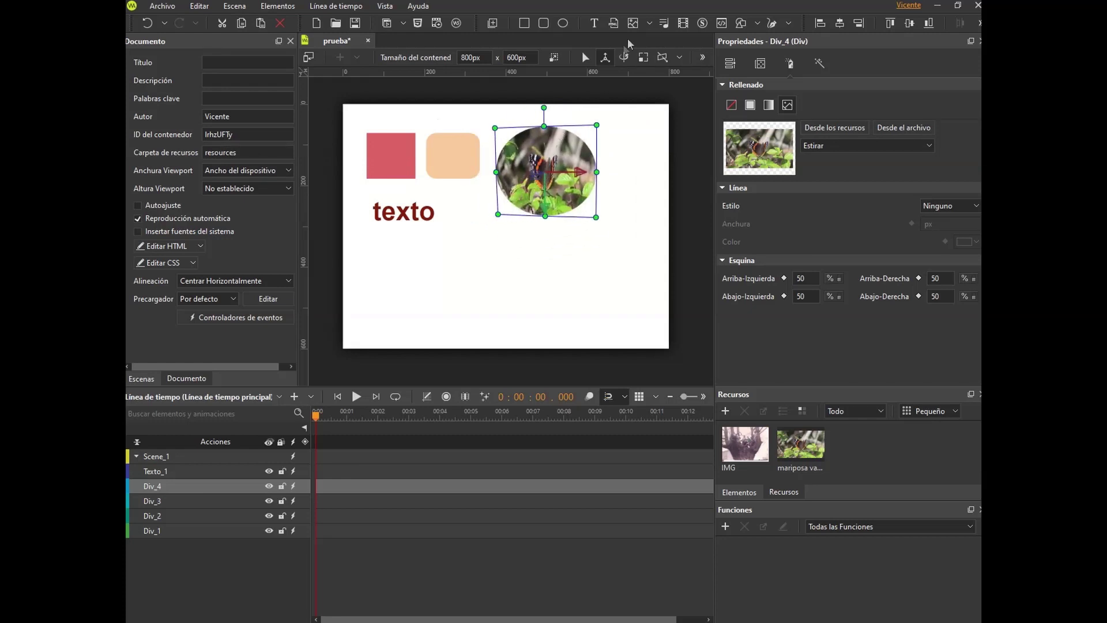
click(585, 57)
drag(549, 175, 553, 176)
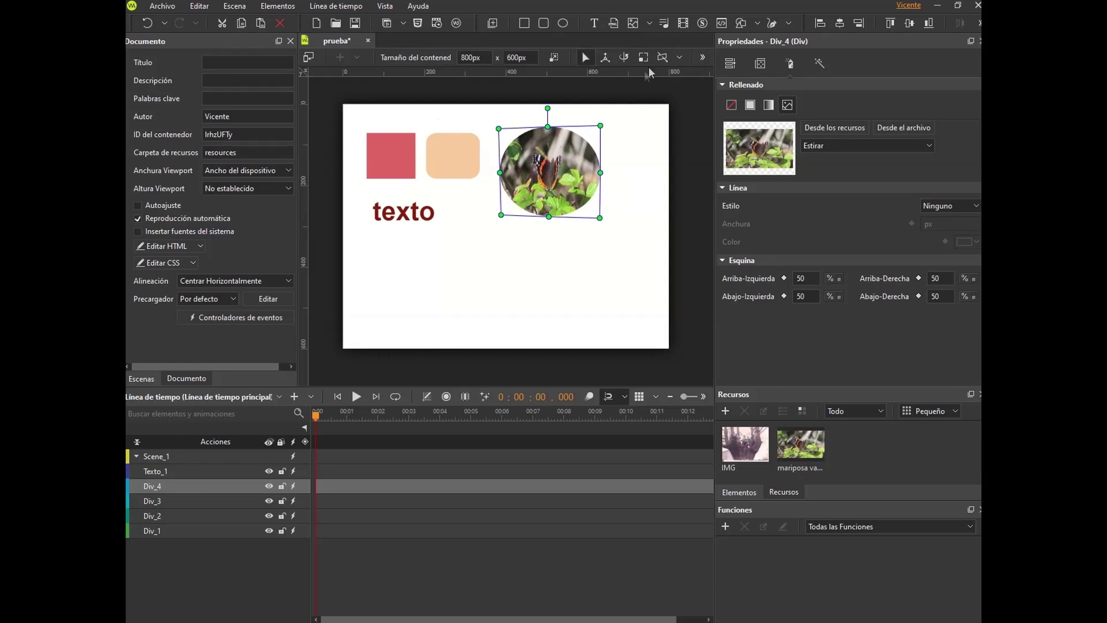
- Rotate the butterfly ellipse slightly in 3D with the rotation tool and deselect it
click(623, 58)
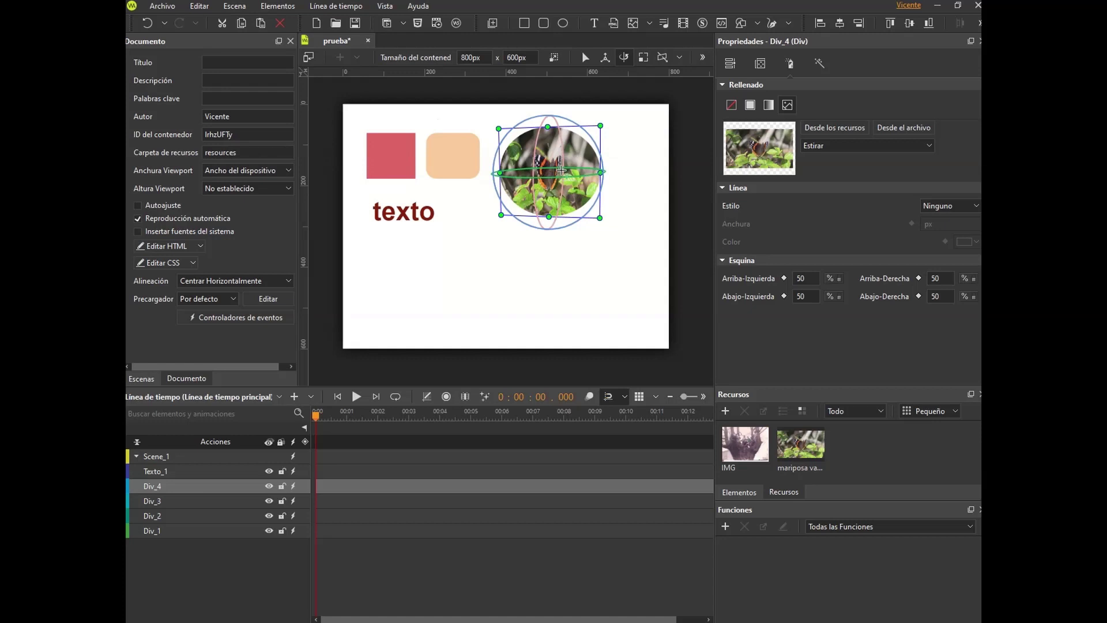
mouse_move(562, 168)
mouse_down()
mouse_move(669, 172)
mouse_move(563, 171)
mouse_up()
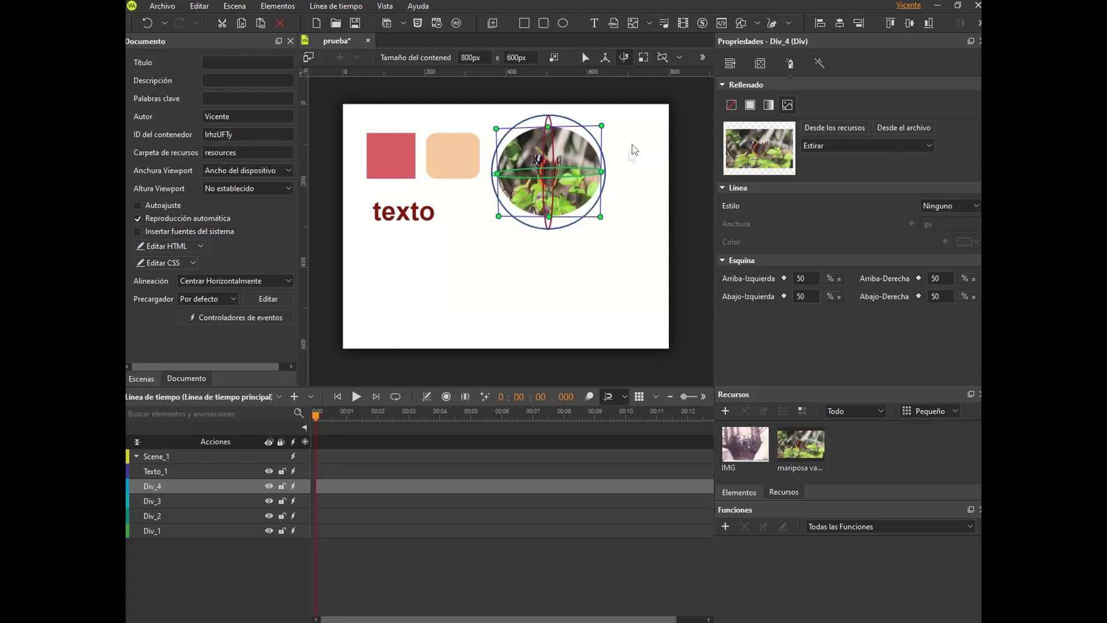
click(584, 57)
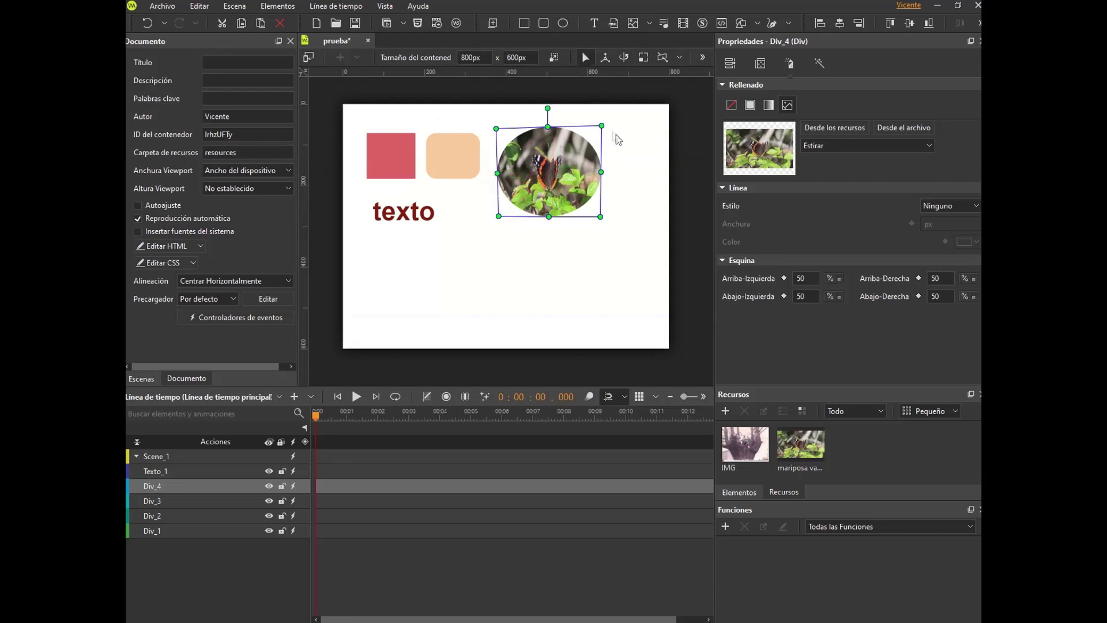
click(624, 161)
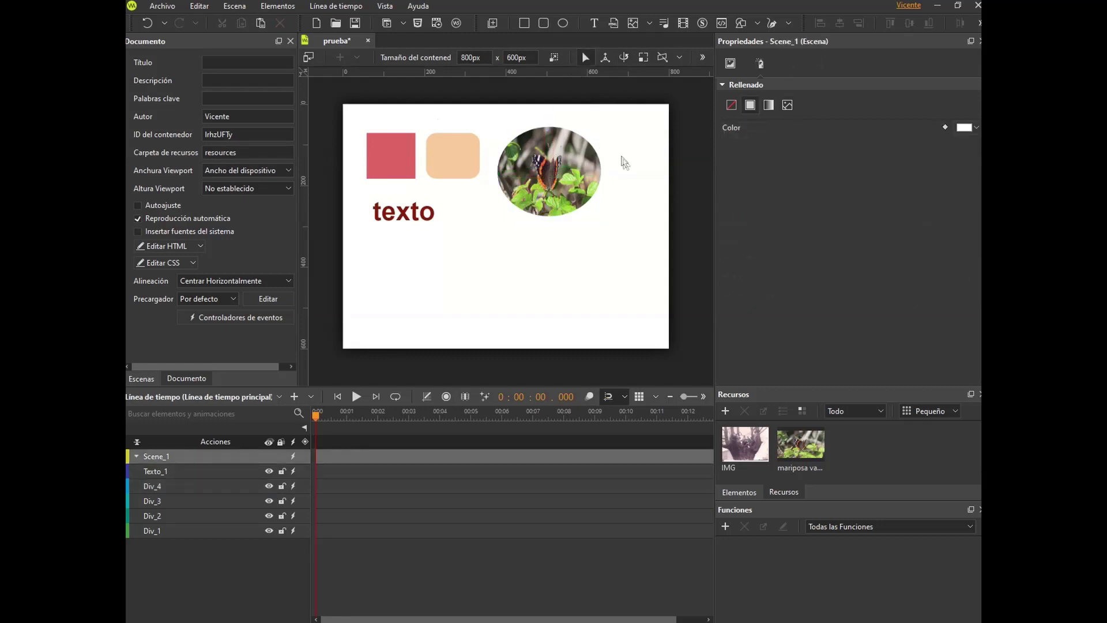
- Insert the CABECERA audio file from the web animator folder inside huerto and place its player below the text
click(664, 22)
click(169, 70)
click(282, 104)
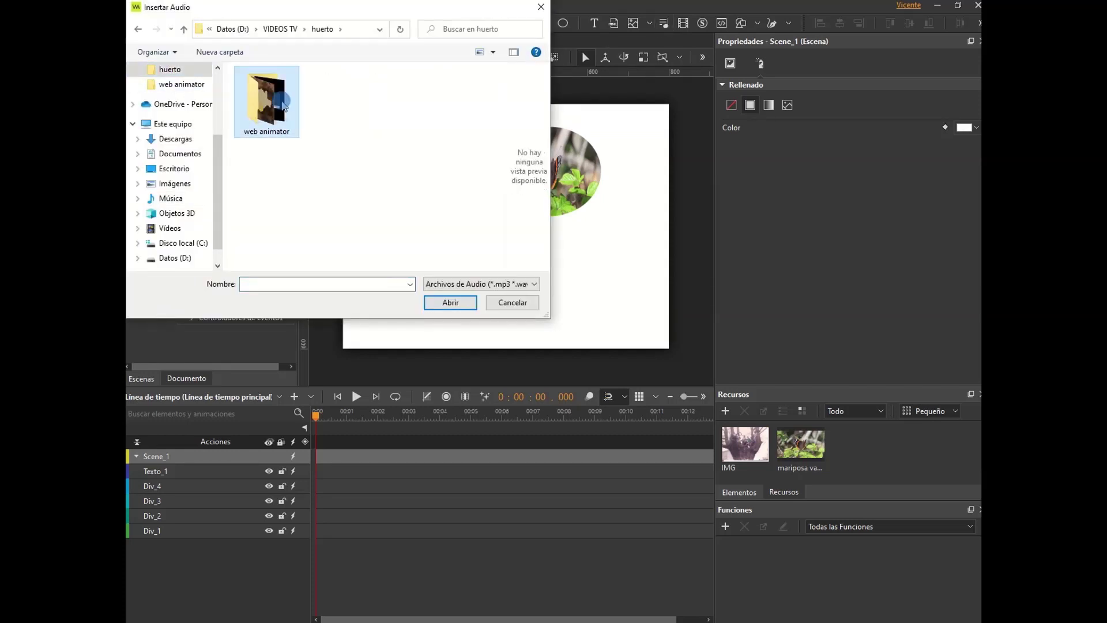
double_click(283, 104)
click(279, 87)
click(449, 304)
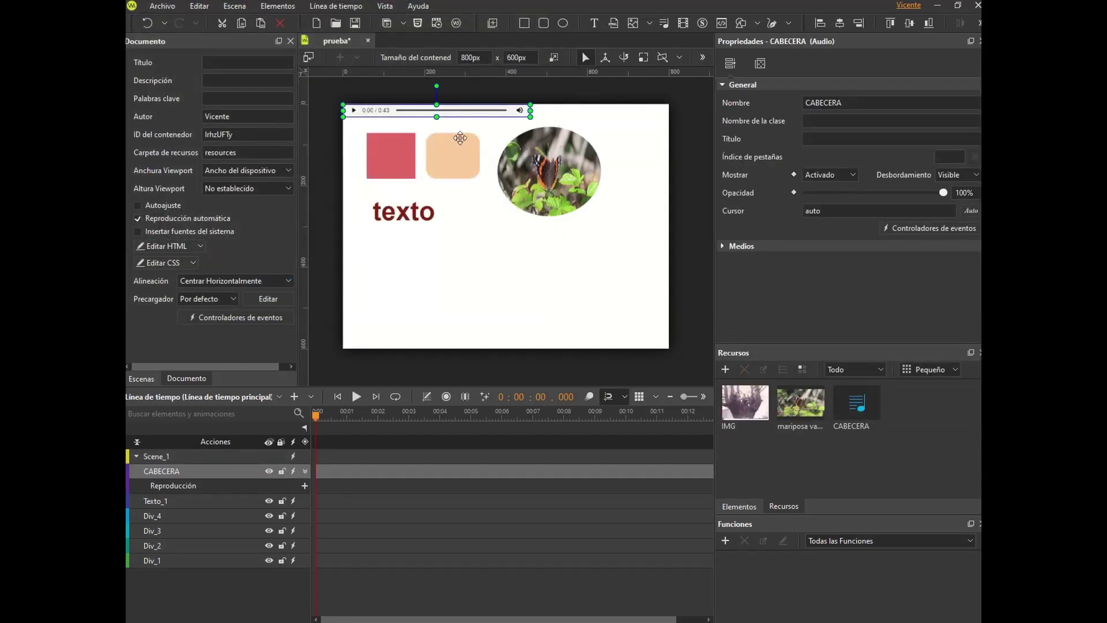
drag(479, 116, 489, 251)
click(524, 276)
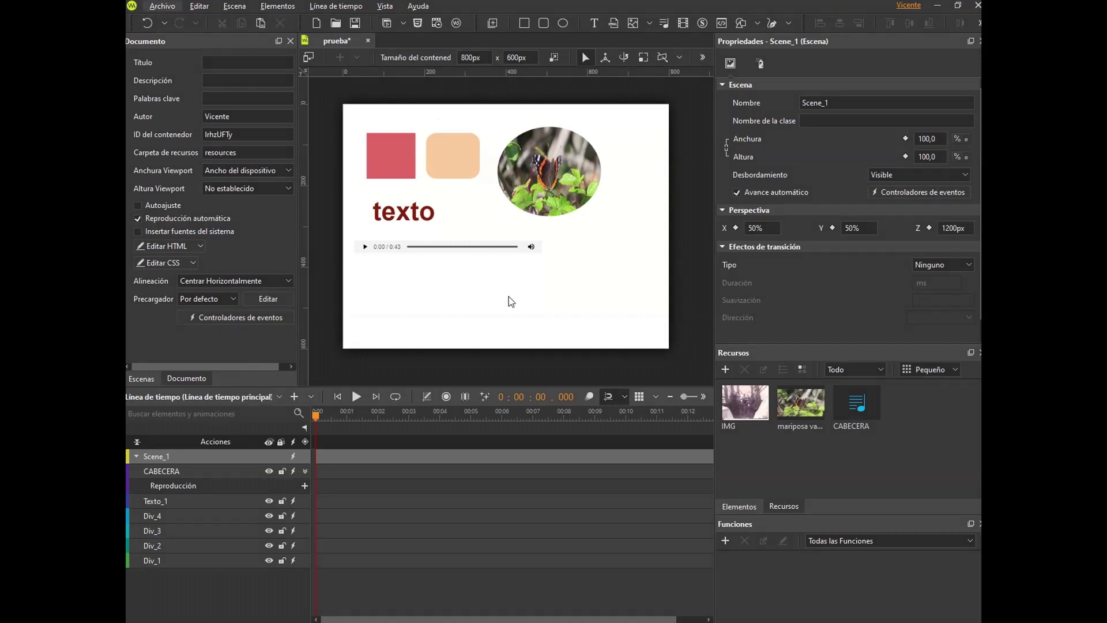
mouse_move(400, 269)
mouse_down()
mouse_move(349, 250)
mouse_move(363, 242)
mouse_move(399, 269)
mouse_up()
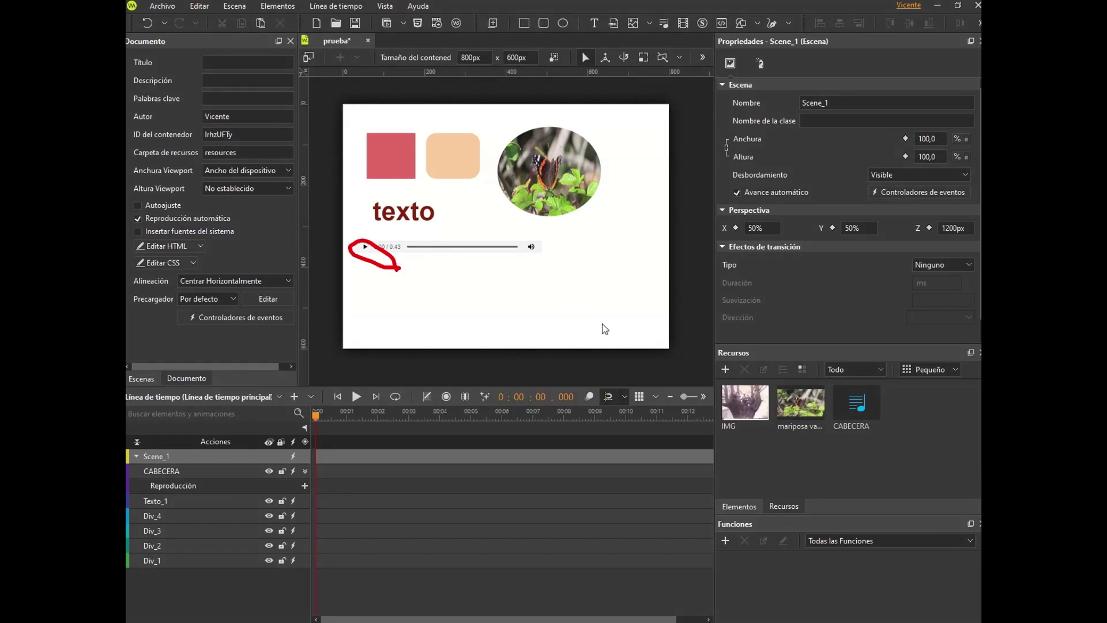
click(497, 282)
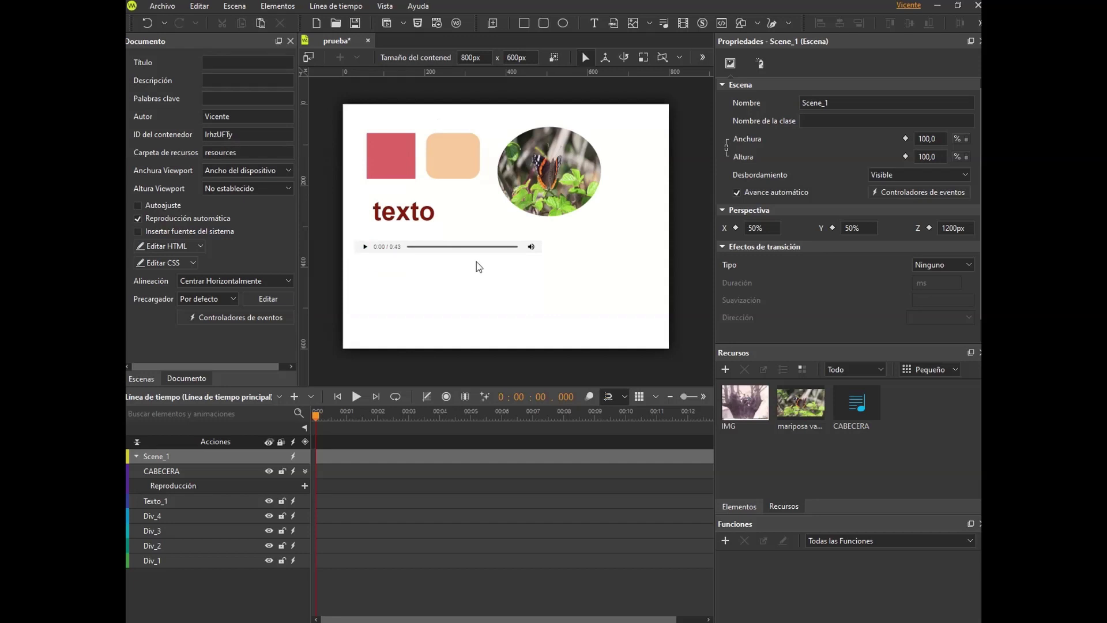
- Insert the video CABECERA .mp4 from the web animator folder inside huerto
click(469, 250)
click(517, 292)
click(683, 23)
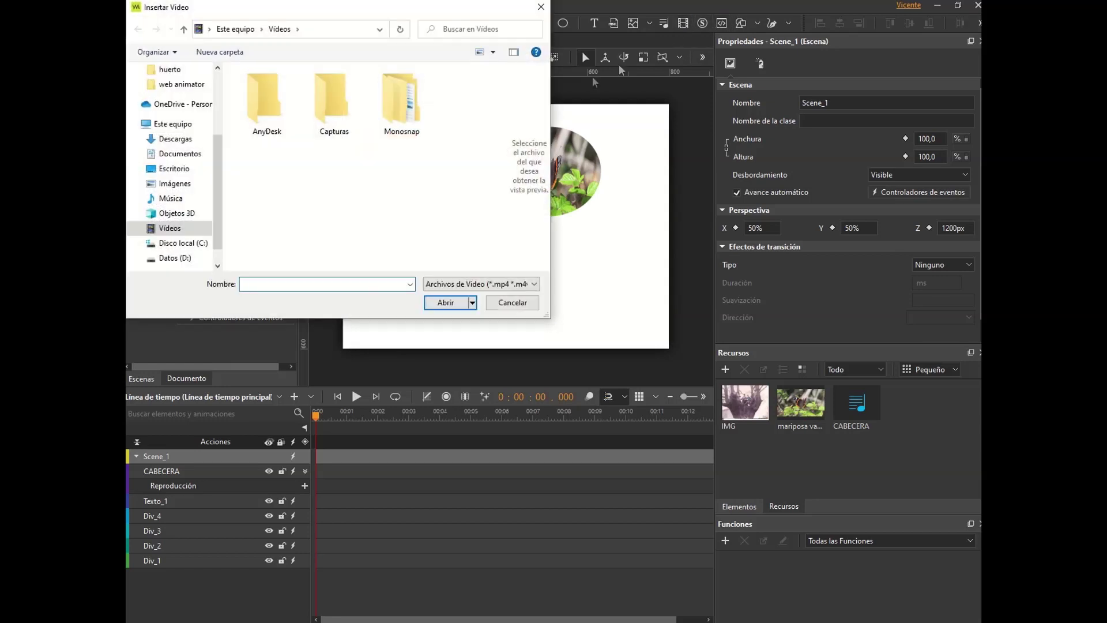
click(168, 70)
double_click(274, 100)
click(348, 119)
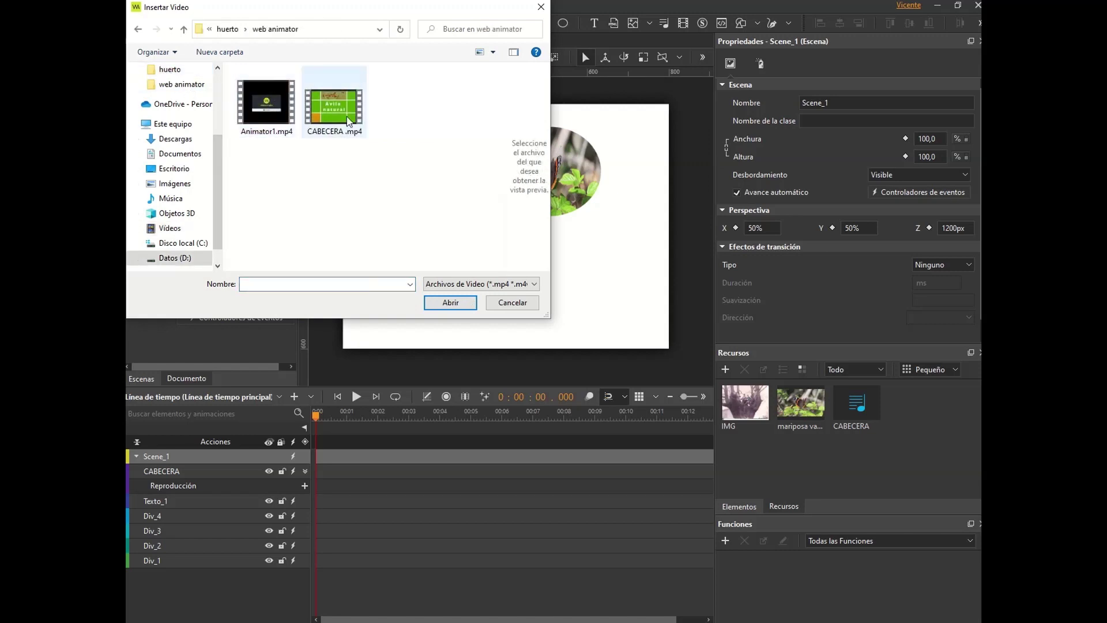
click(450, 302)
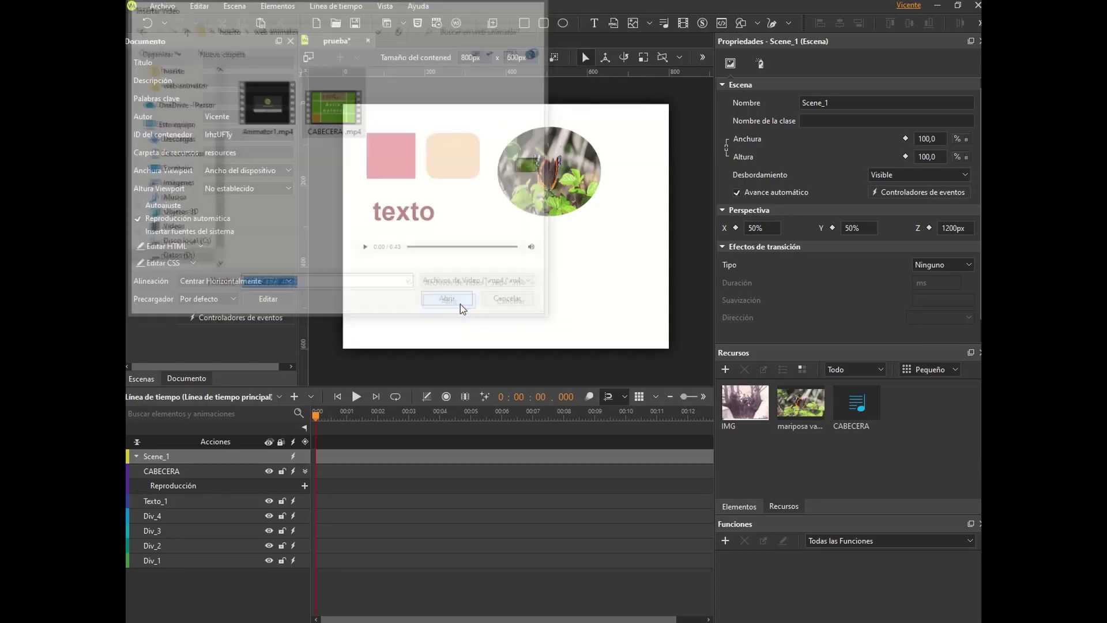
- Shrink the video to about 370 px wide below the audio player, and shift the player up slightly
drag(678, 130, 380, 303)
drag(448, 328, 455, 220)
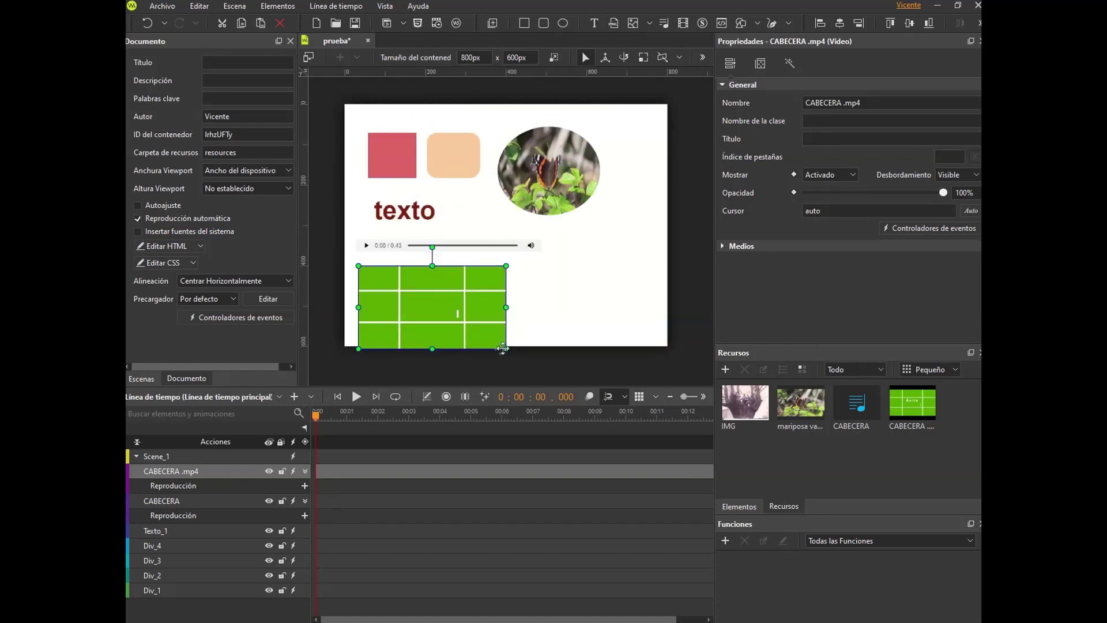
drag(506, 348, 476, 233)
drag(466, 279, 473, 278)
click(567, 292)
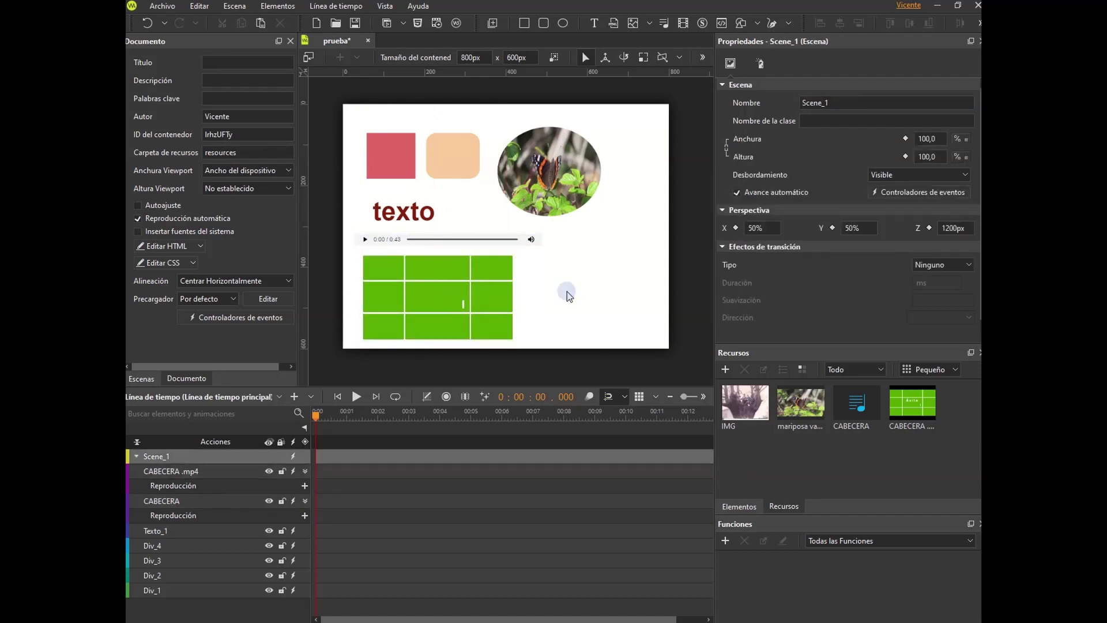
click(488, 292)
click(551, 284)
- Insert a small left-pointing block arrow to the right of the butterfly ellipse
click(755, 24)
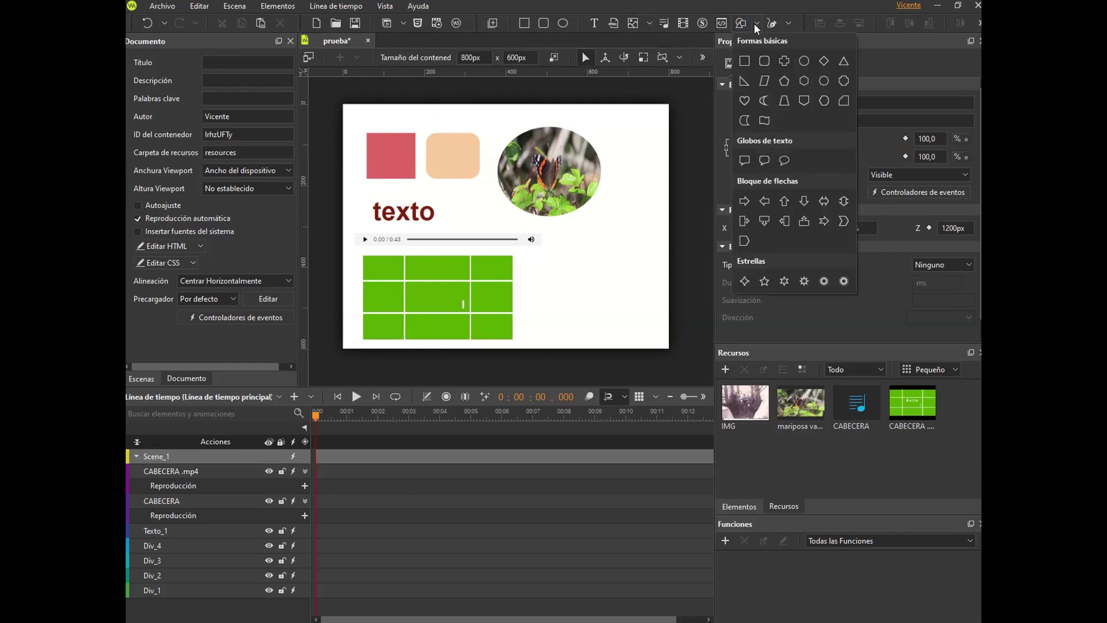
click(752, 64)
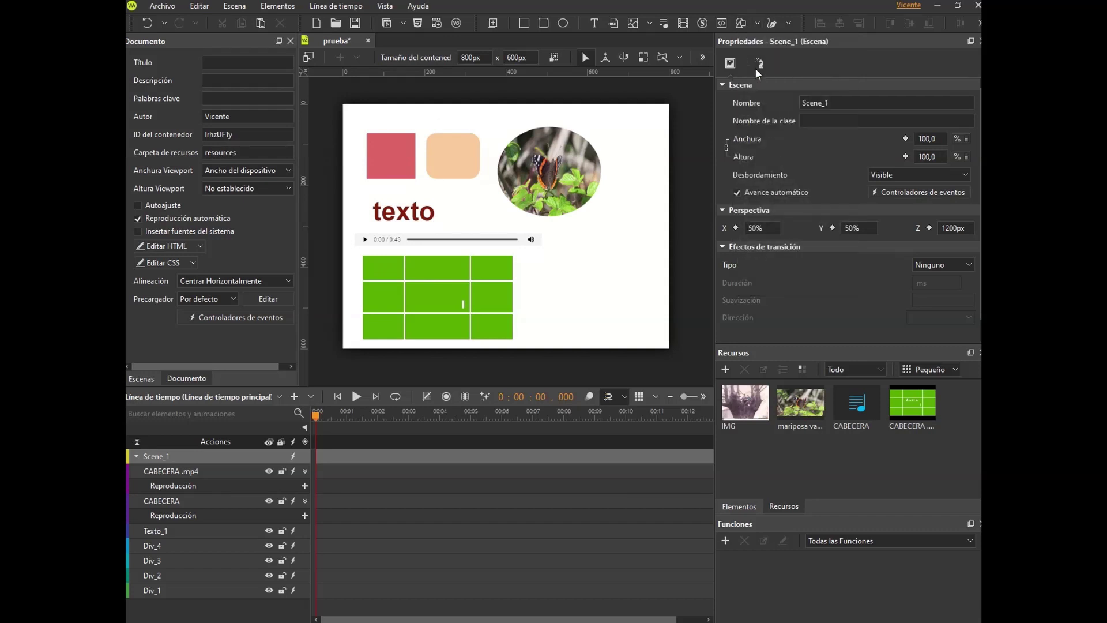
click(756, 24)
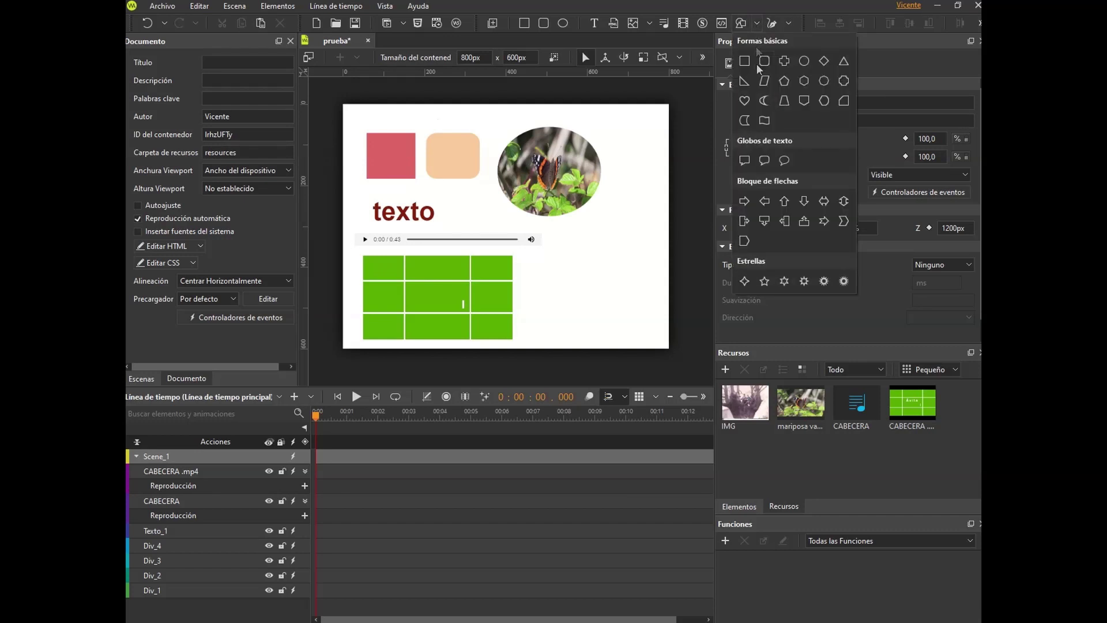
click(764, 201)
mouse_move(627, 179)
mouse_down()
mouse_move(630, 164)
mouse_move(613, 164)
mouse_move(613, 124)
mouse_move(597, 167)
mouse_move(605, 164)
mouse_up()
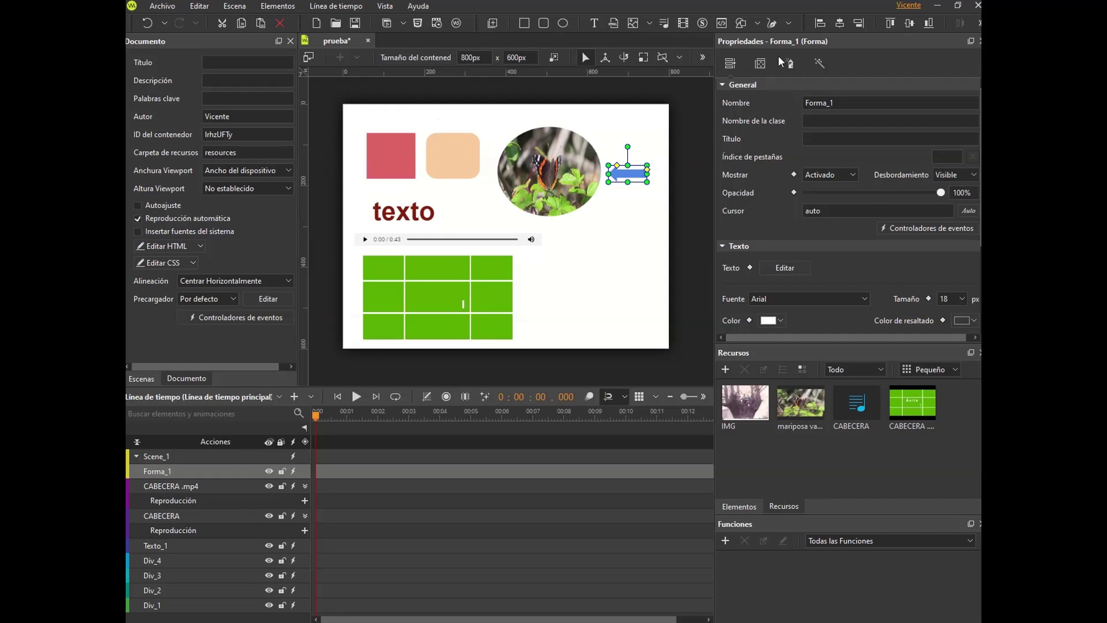
- Change the arrow's solid fill color to green
click(796, 67)
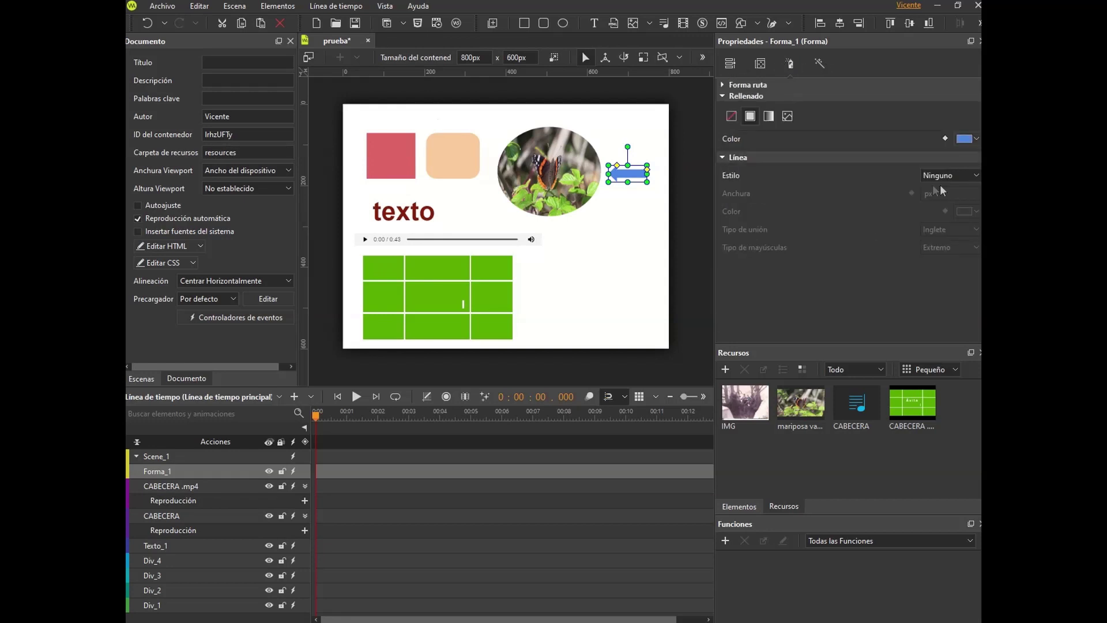
click(976, 140)
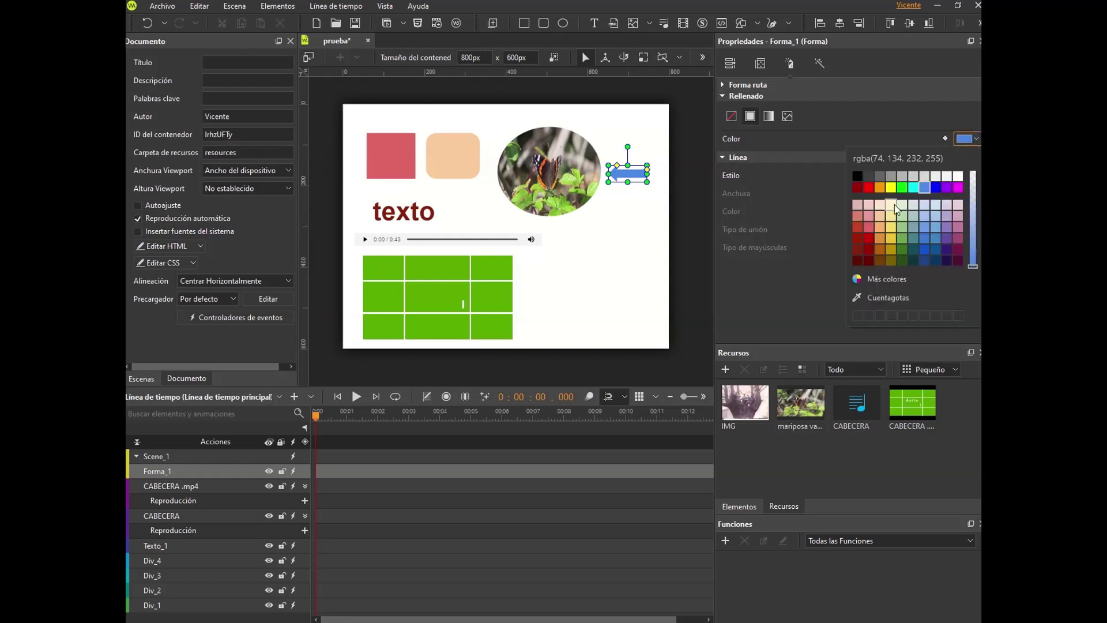
click(902, 238)
click(808, 144)
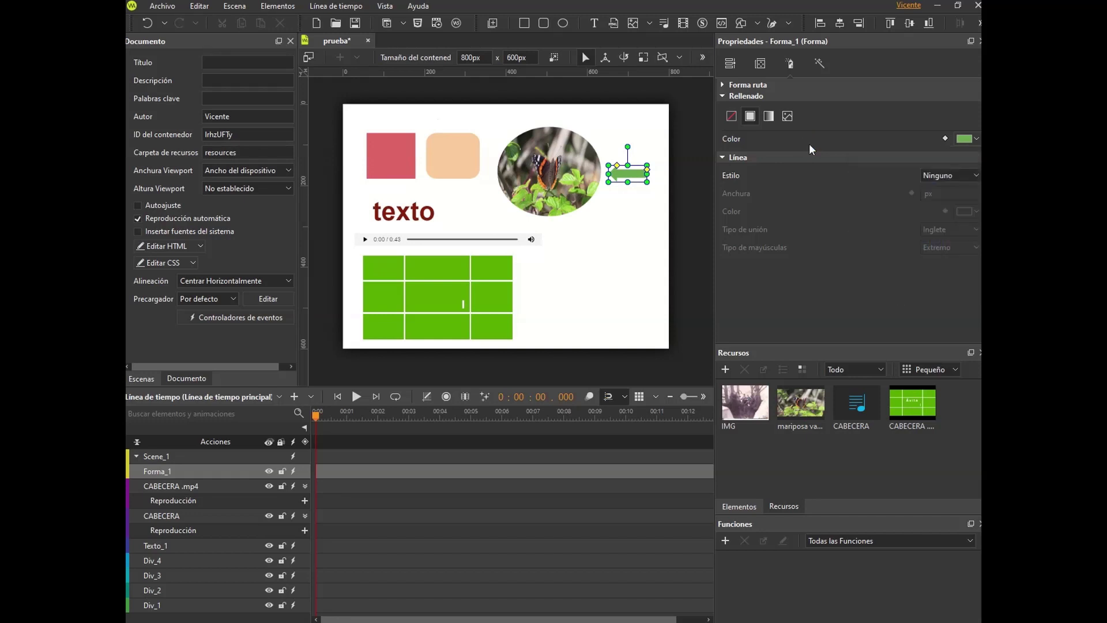
- Set the arrow's line style to Punteado, nudge the arrow slightly up and right, and deselect it
click(949, 173)
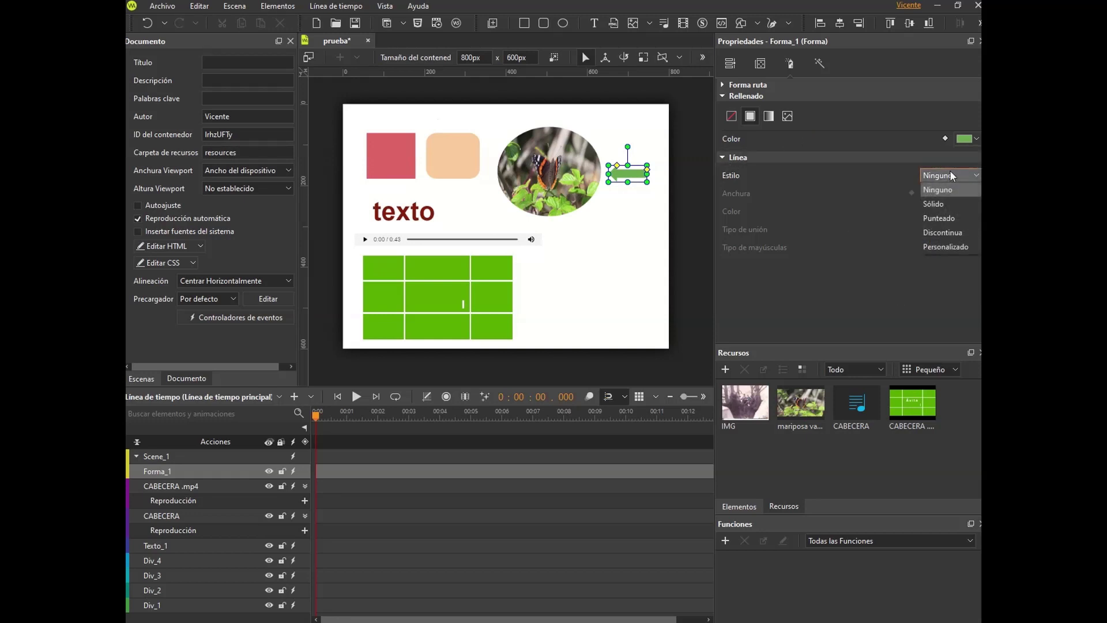
click(952, 220)
click(618, 192)
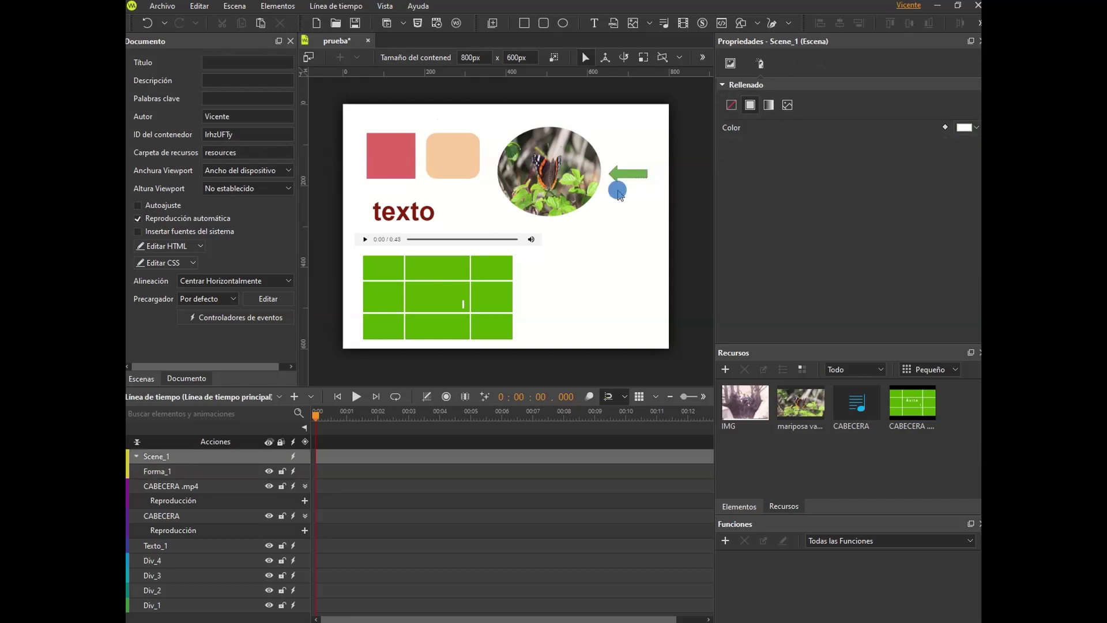
drag(622, 176, 627, 171)
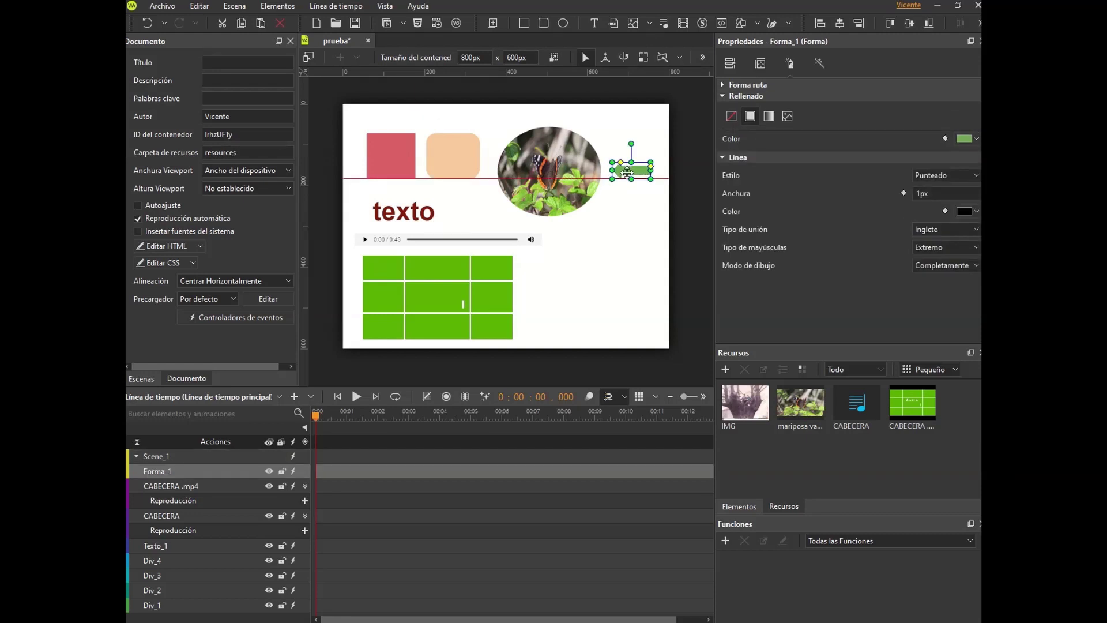
click(630, 224)
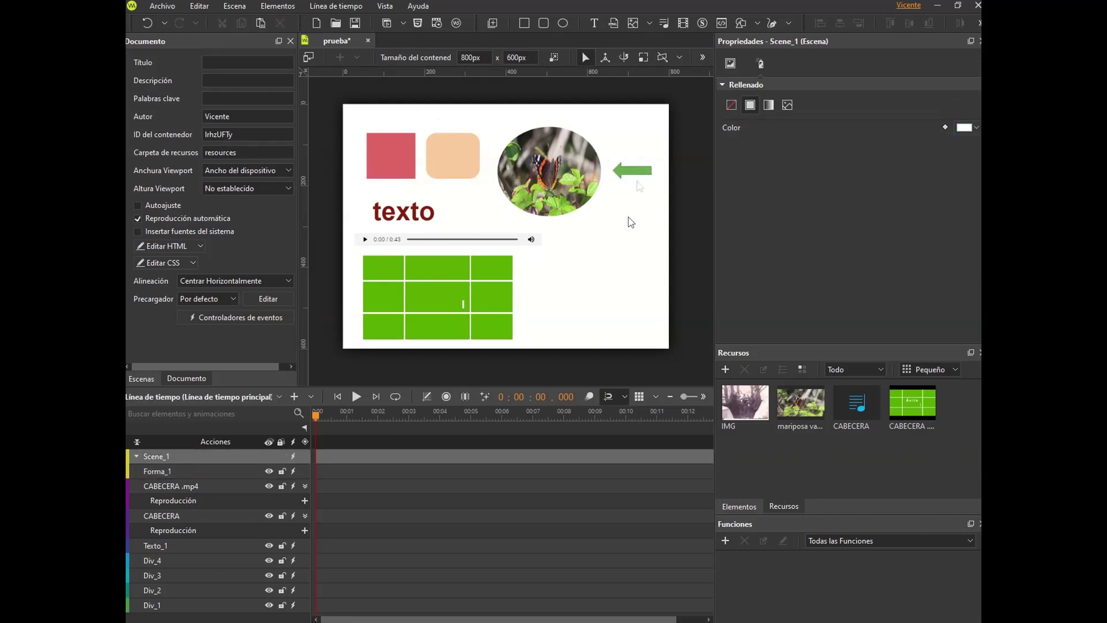
- Draw a closed freeform mountain silhouette about 180 px wide below the butterfly ellipse
click(774, 26)
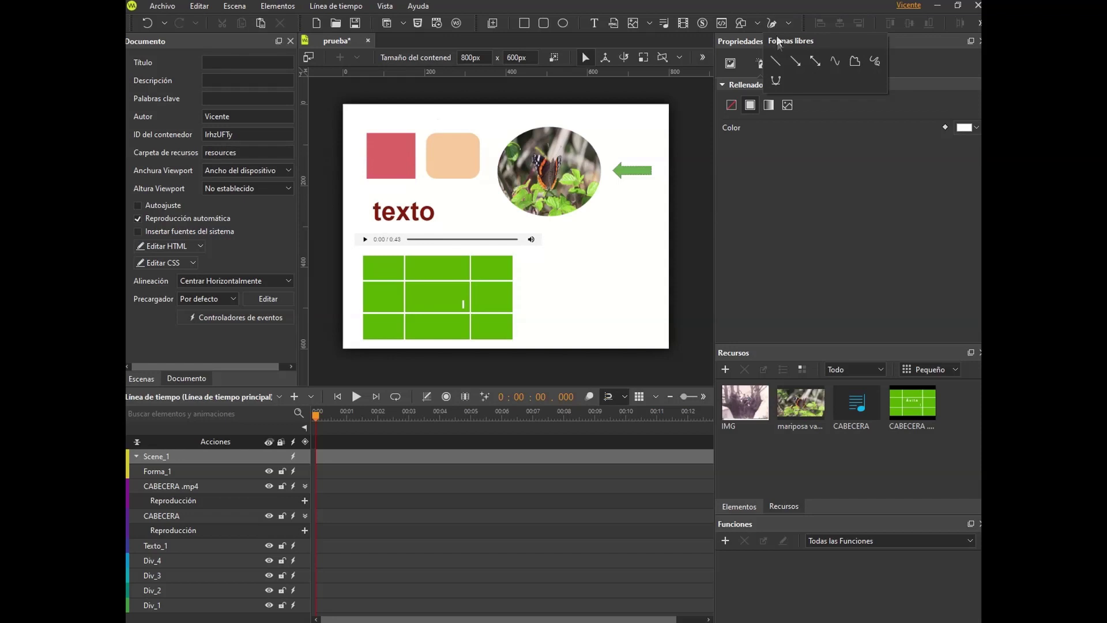
click(854, 61)
mouse_move(561, 251)
mouse_down()
mouse_move(572, 230)
mouse_move(596, 229)
mouse_up()
mouse_move(611, 223)
mouse_down()
mouse_move(634, 250)
mouse_move(578, 250)
mouse_up()
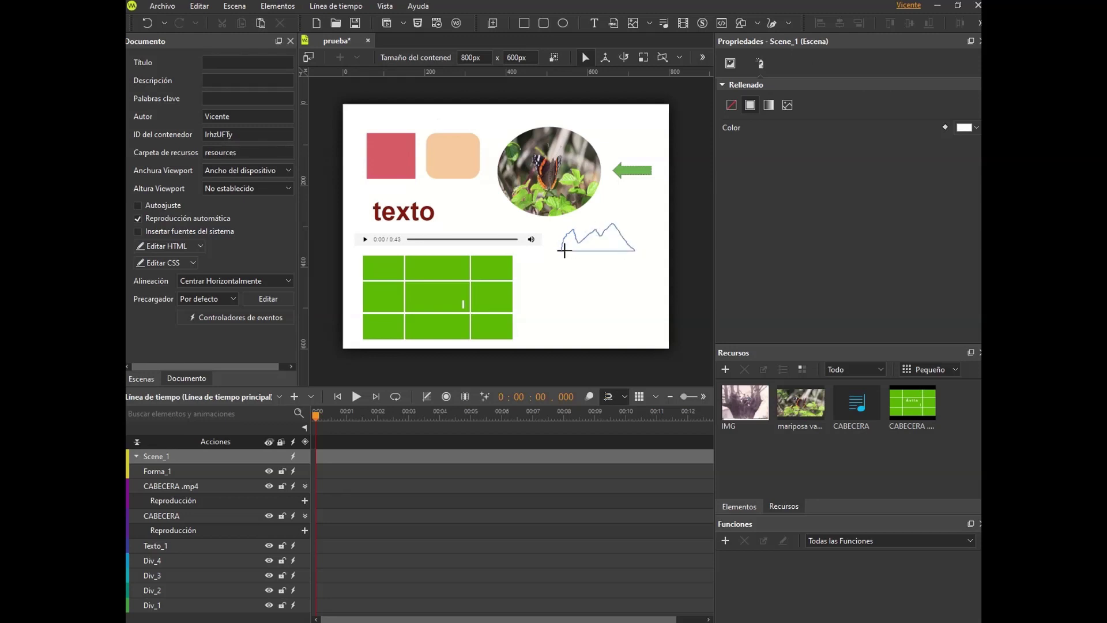
mouse_move(560, 250)
mouse_down()
mouse_move(614, 255)
mouse_move(561, 252)
mouse_up()
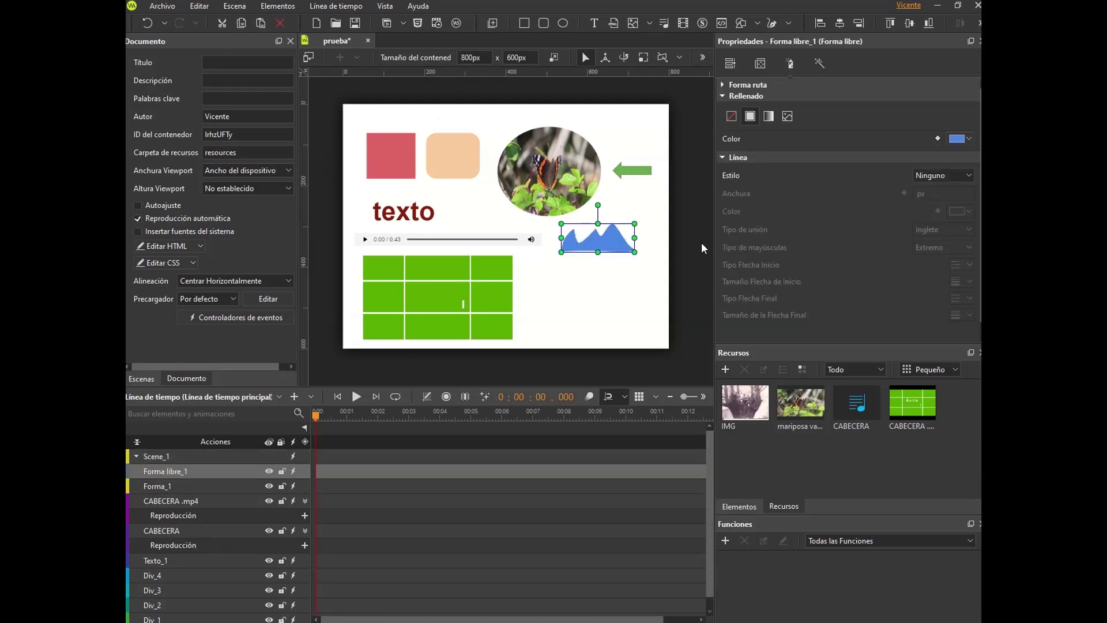
- Move the mountain shape up and right to just below the arrow and fill it with grey
click(602, 237)
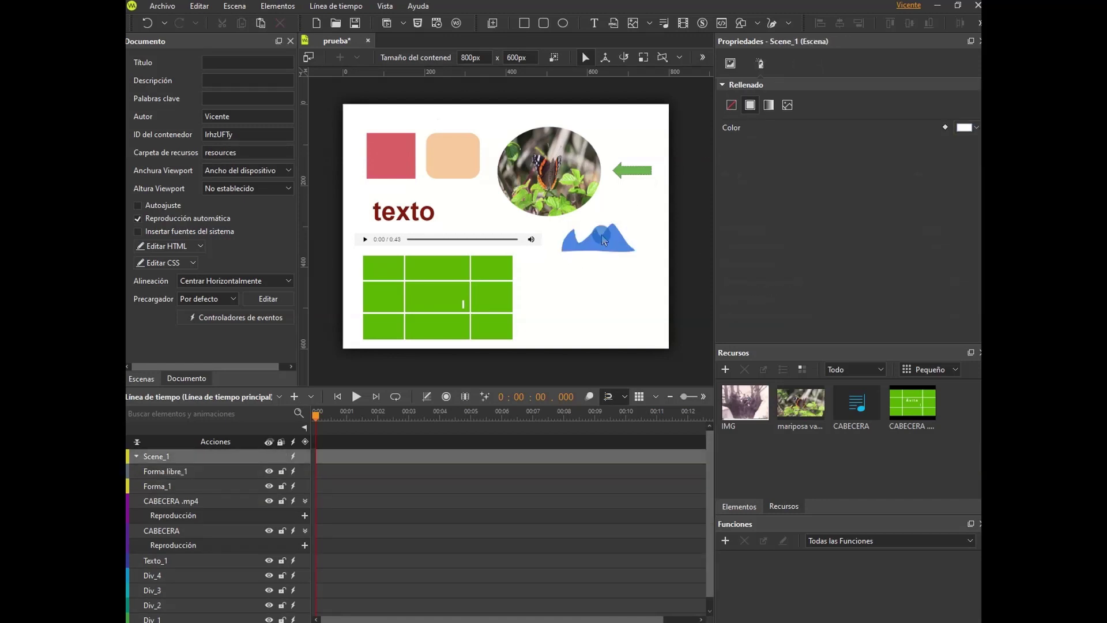
drag(604, 241, 627, 224)
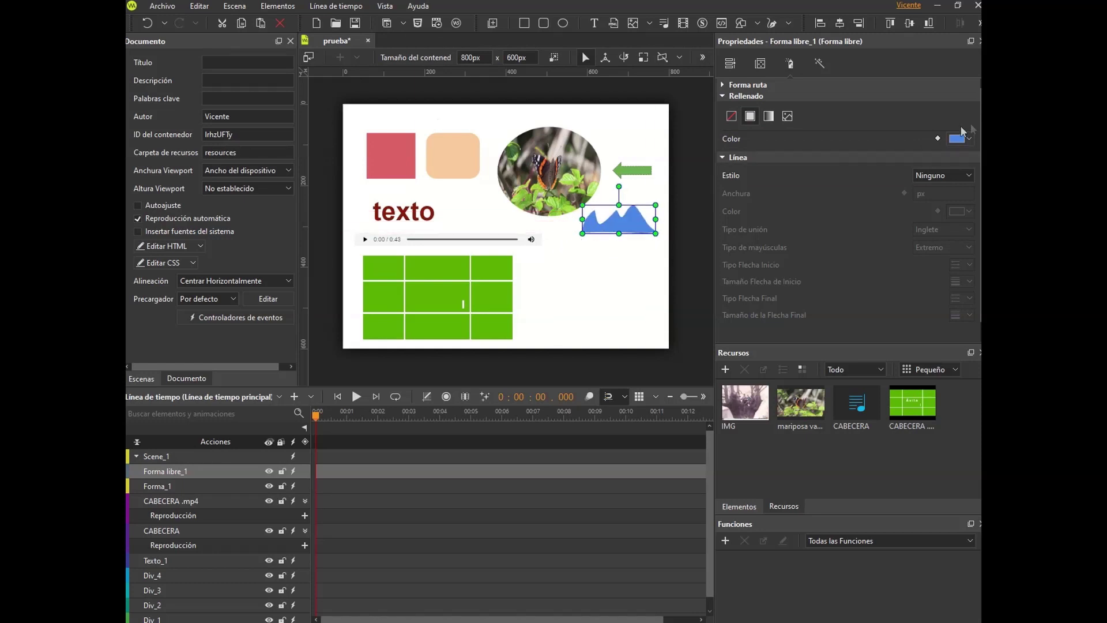
click(973, 141)
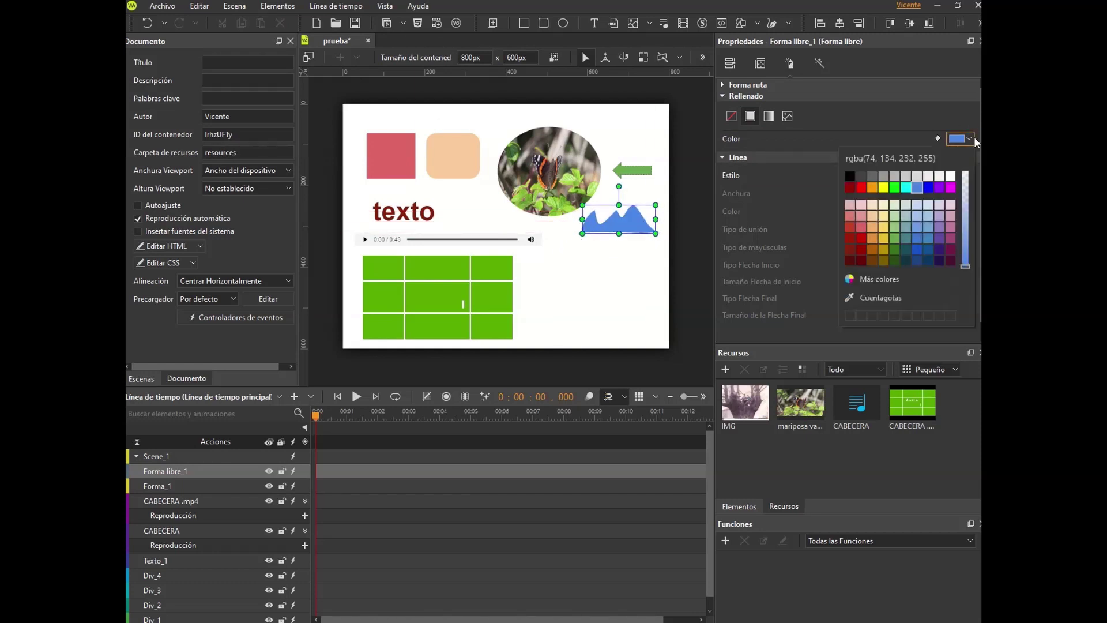
click(893, 178)
click(634, 254)
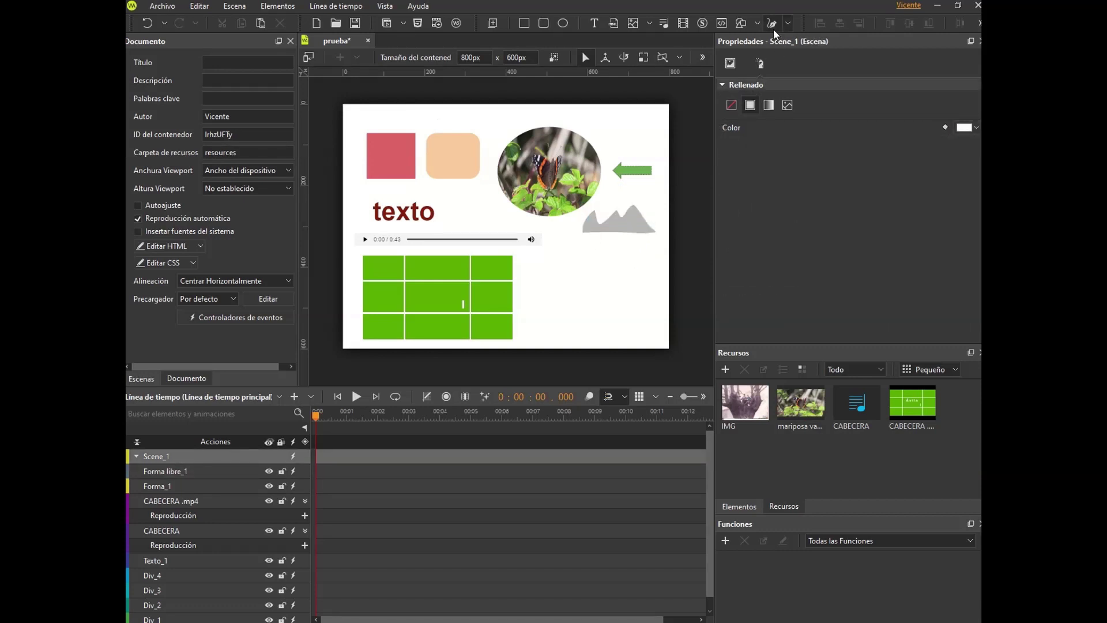
- Draw a closed curved teardrop shape about 160 px wide with the point-by-point curve tool, below the grey mountains
mouse_move(775, 33)
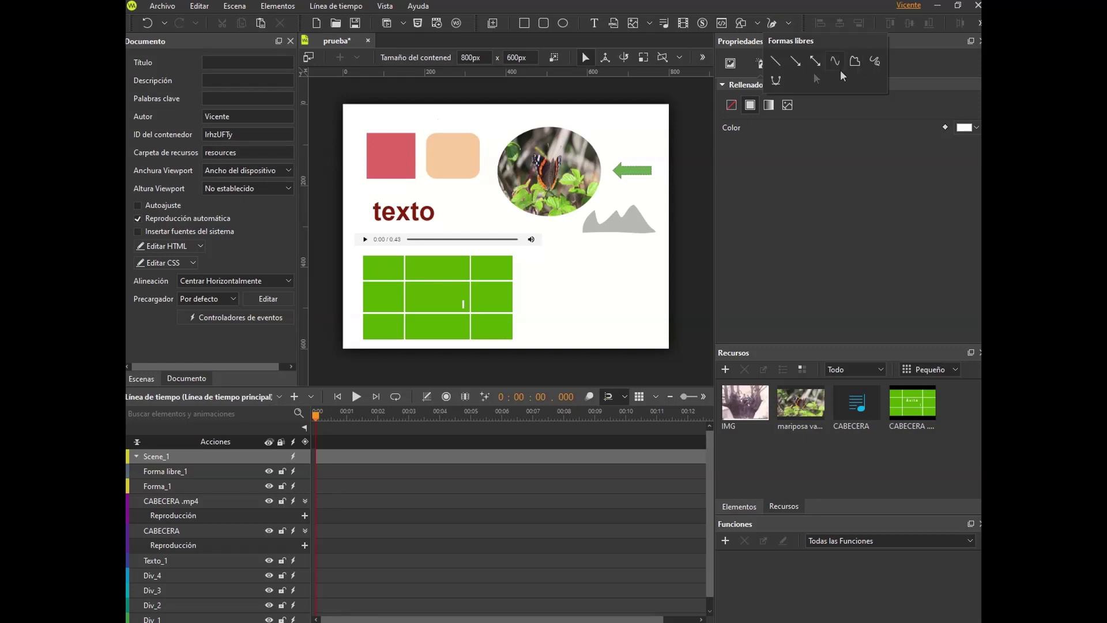
click(776, 80)
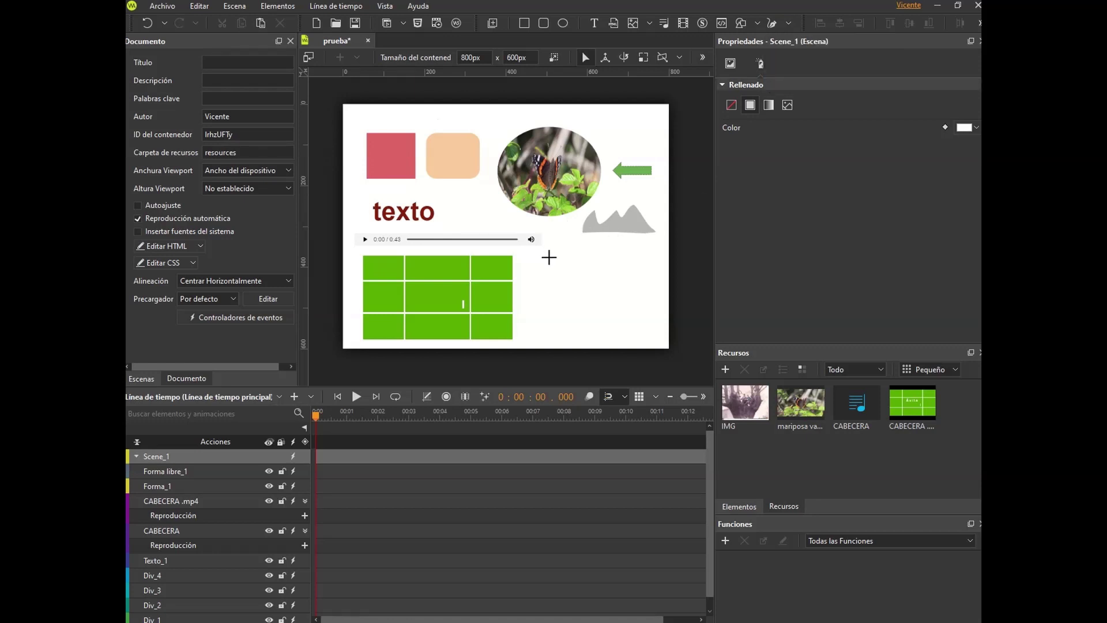
click(549, 258)
click(578, 284)
drag(612, 277, 554, 250)
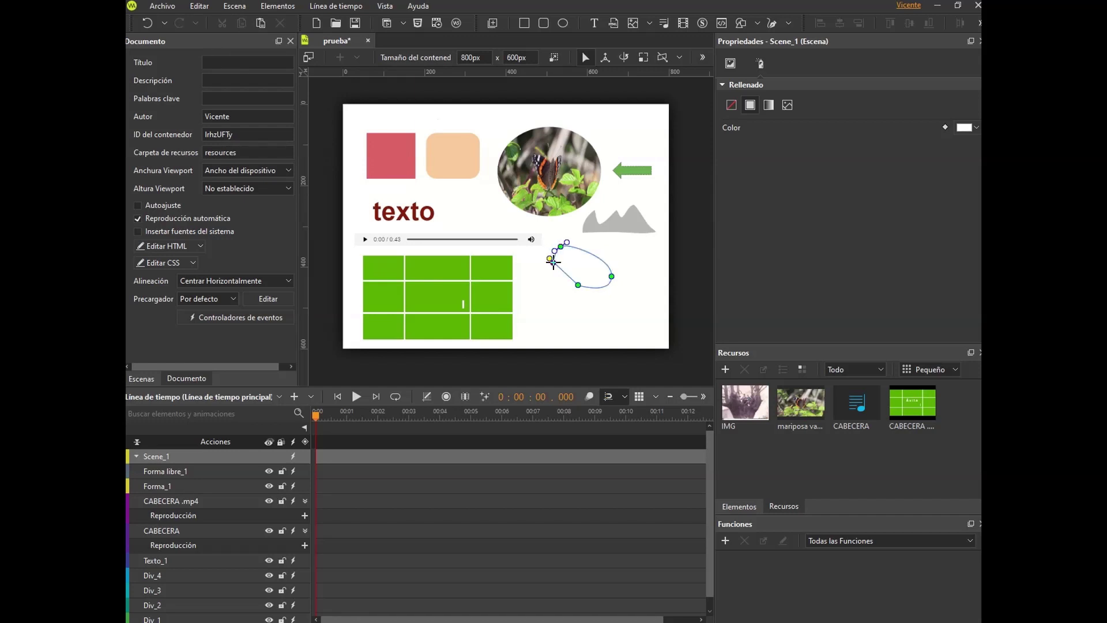
click(549, 259)
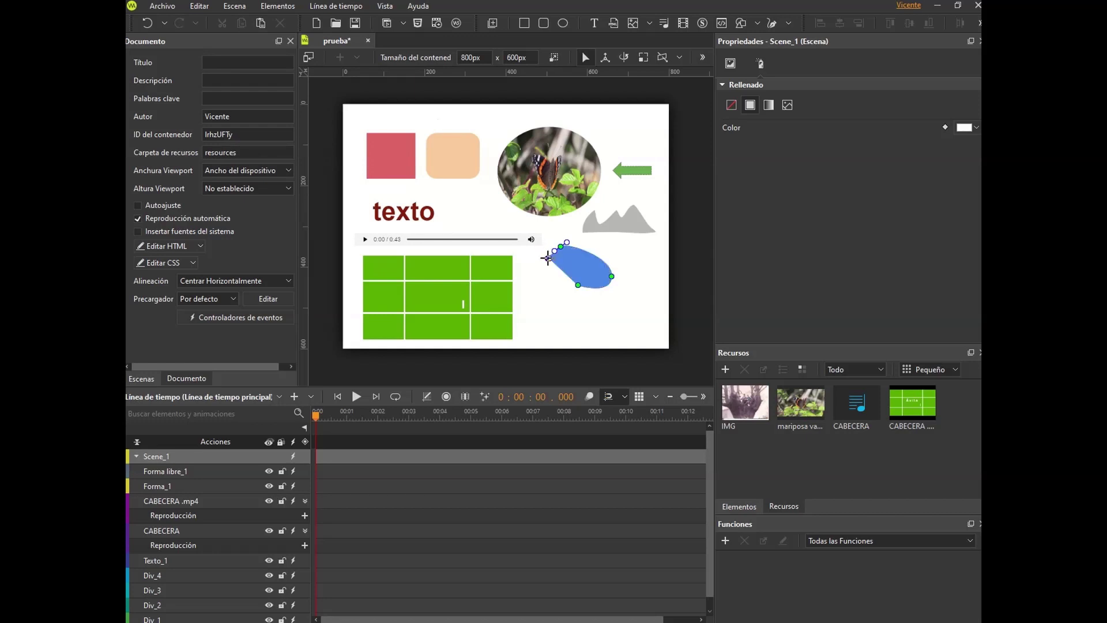
click(551, 260)
- Give the teardrop a linear black-to-white gradient with the black stop at 13%, and move the shape slightly down
click(769, 117)
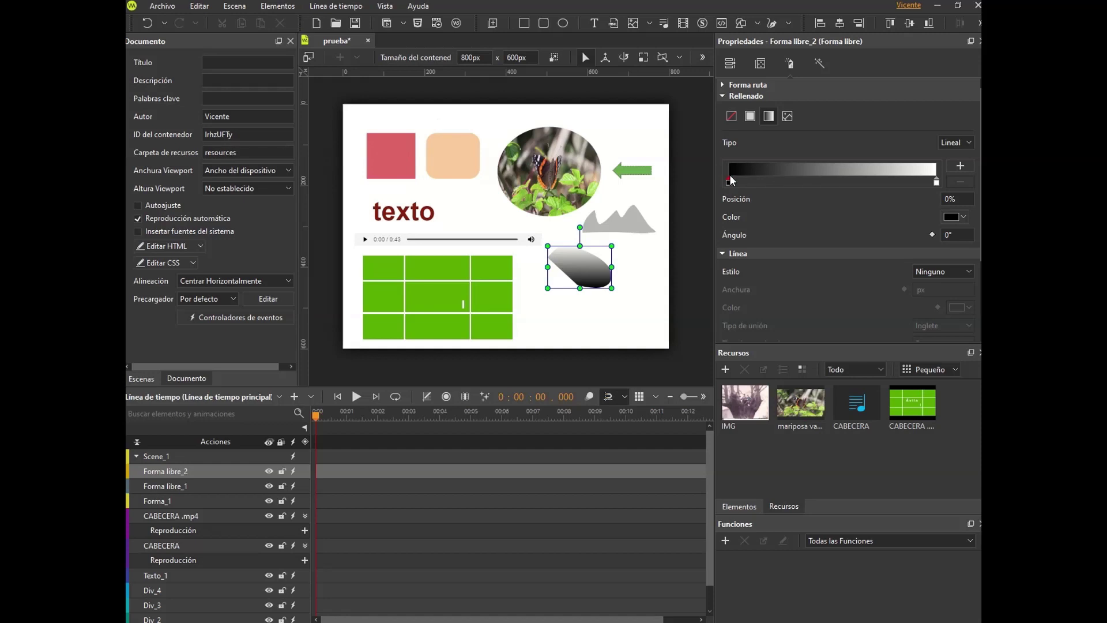
drag(729, 182, 756, 182)
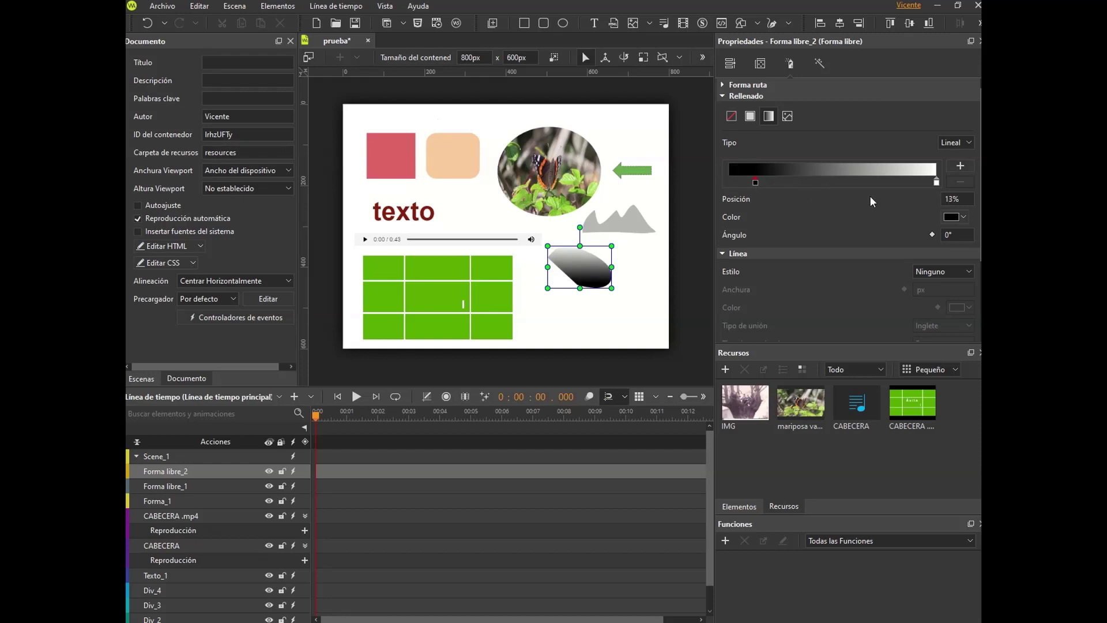
click(937, 182)
drag(578, 265, 600, 252)
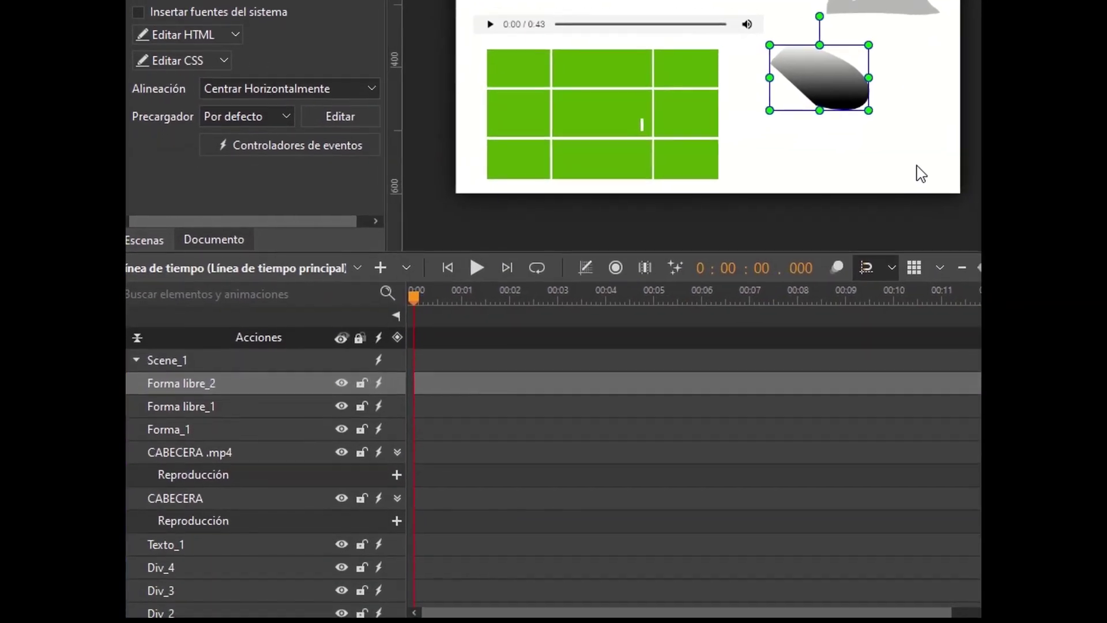
click(613, 100)
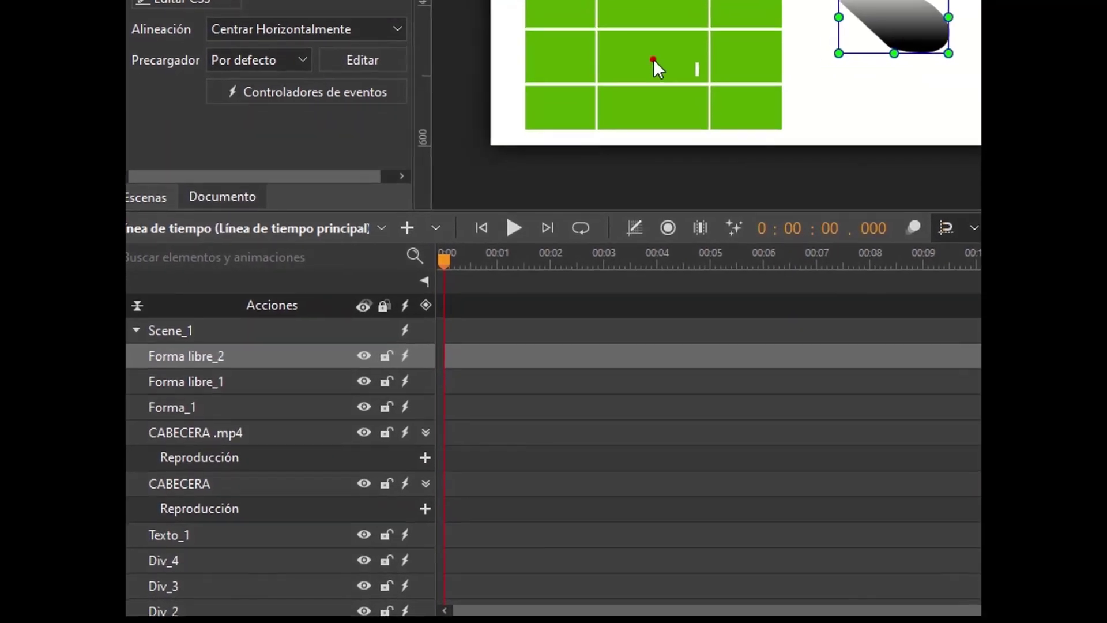
drag(137, 347, 137, 295)
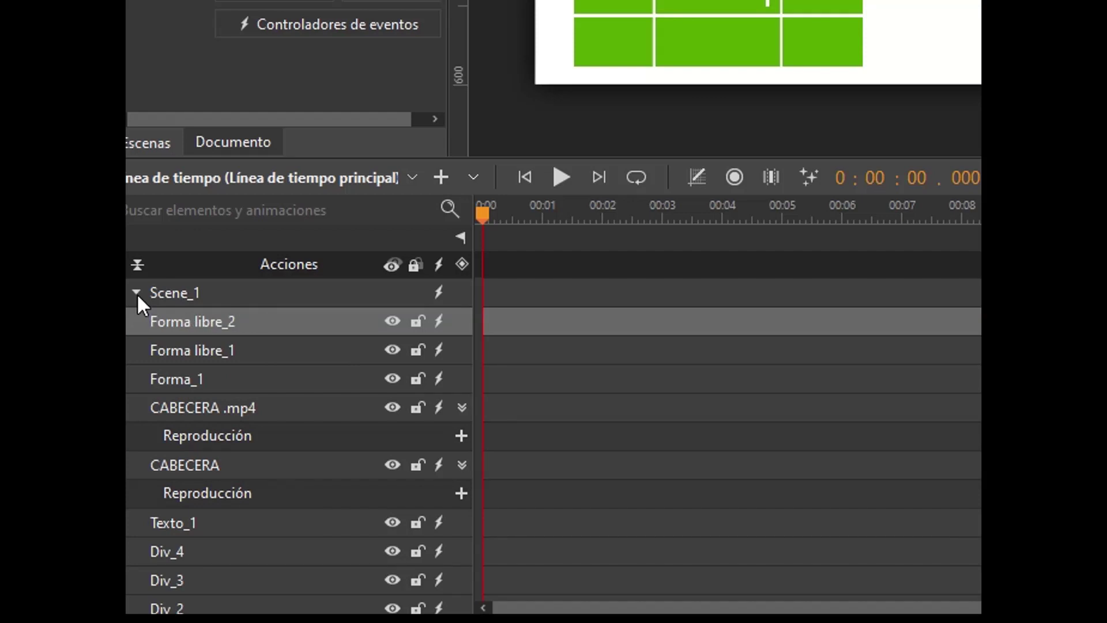
mouse_move(173, 215)
mouse_down()
mouse_move(335, 241)
mouse_move(434, 276)
mouse_move(471, 358)
mouse_move(462, 506)
mouse_up()
drag(314, 603, 126, 575)
- Select the CABECERA .mp4 video and expand its media properties to view the playback options
drag(471, 416, 858, 542)
click(945, 32)
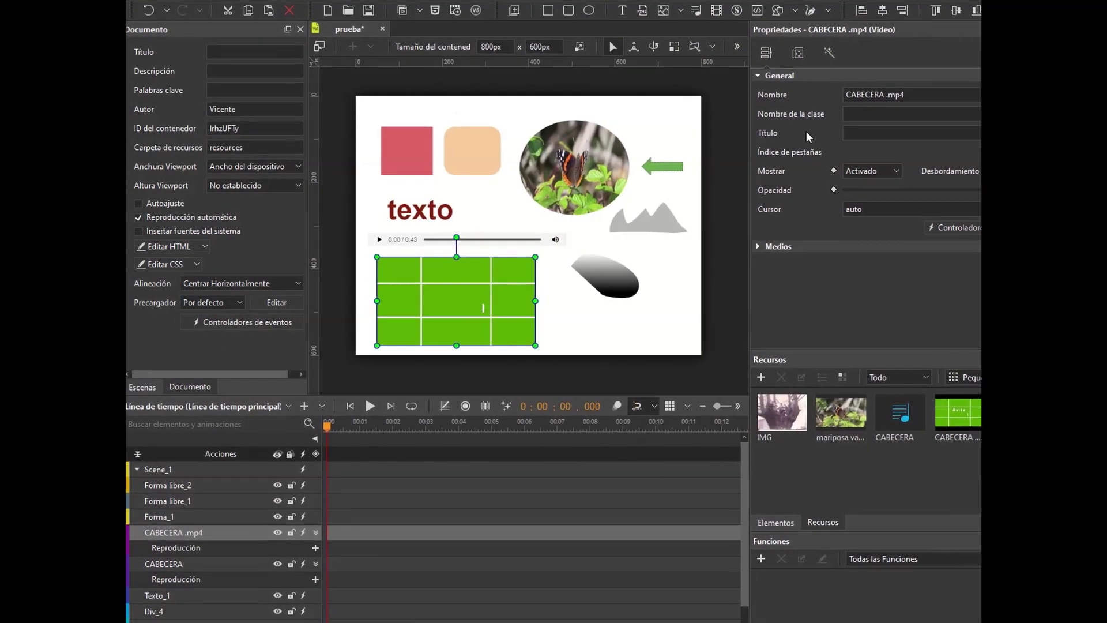
click(773, 247)
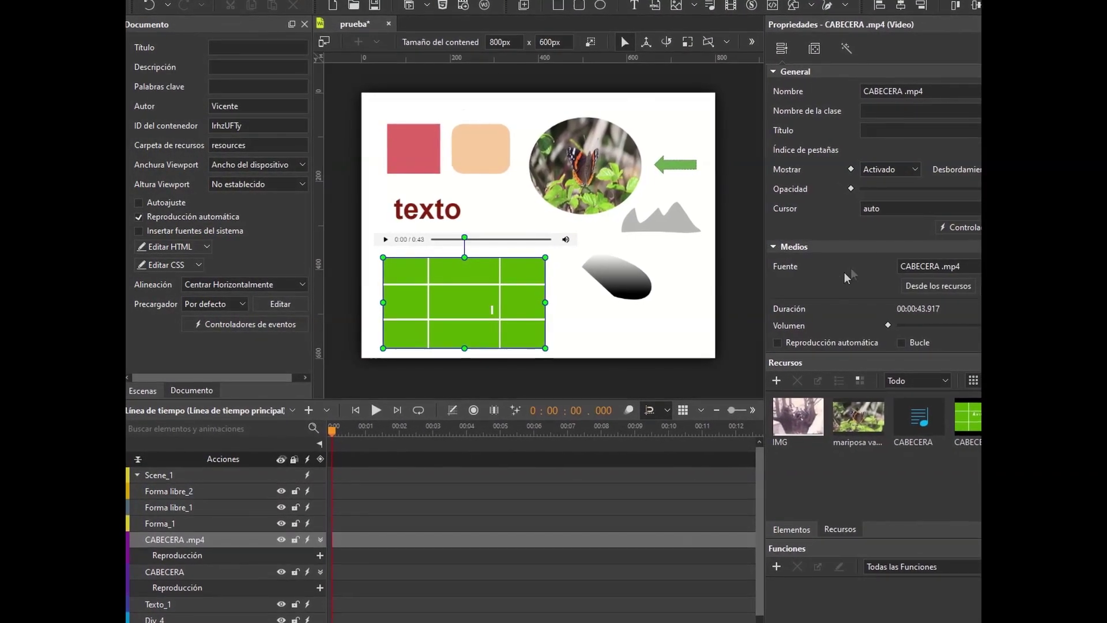
scroll(846, 278, down, 2)
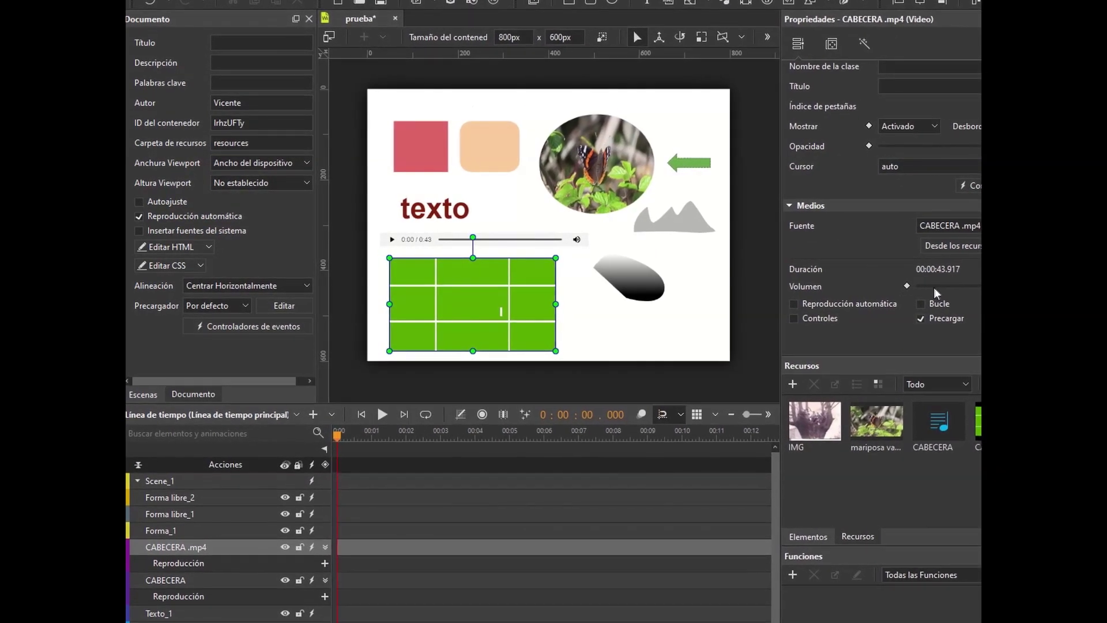
- Enable autoplay (Reproducción automática) and the playback controls (Controles) for the CABECERA .mp4 video
click(852, 308)
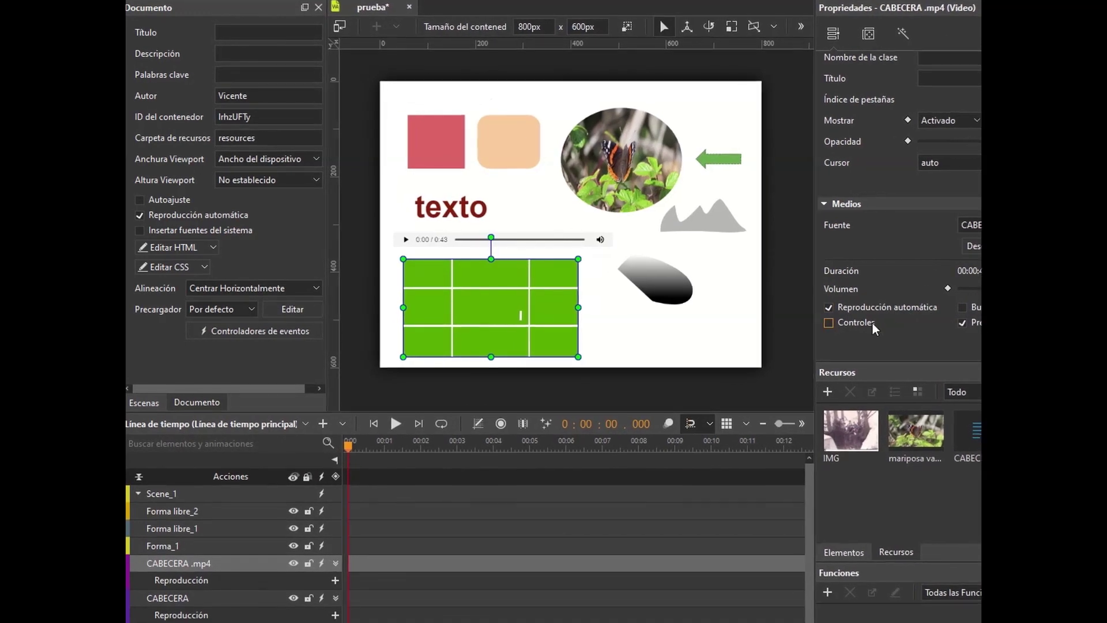
click(829, 323)
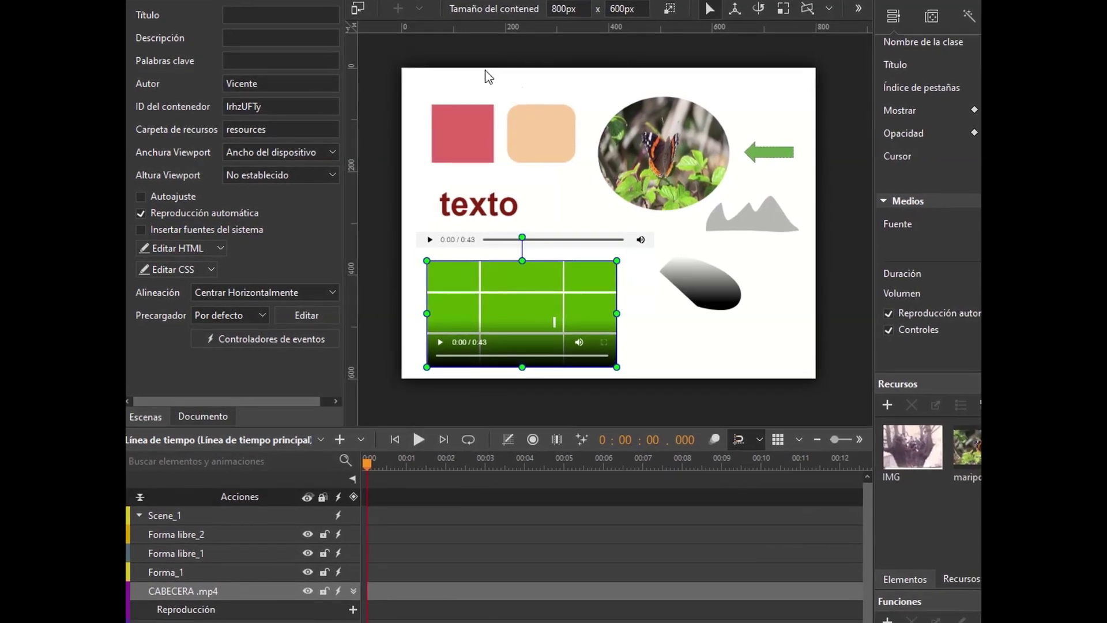
- Preview the page in the browser, unmute the playing video and open its extra playback options
key(alt+a)
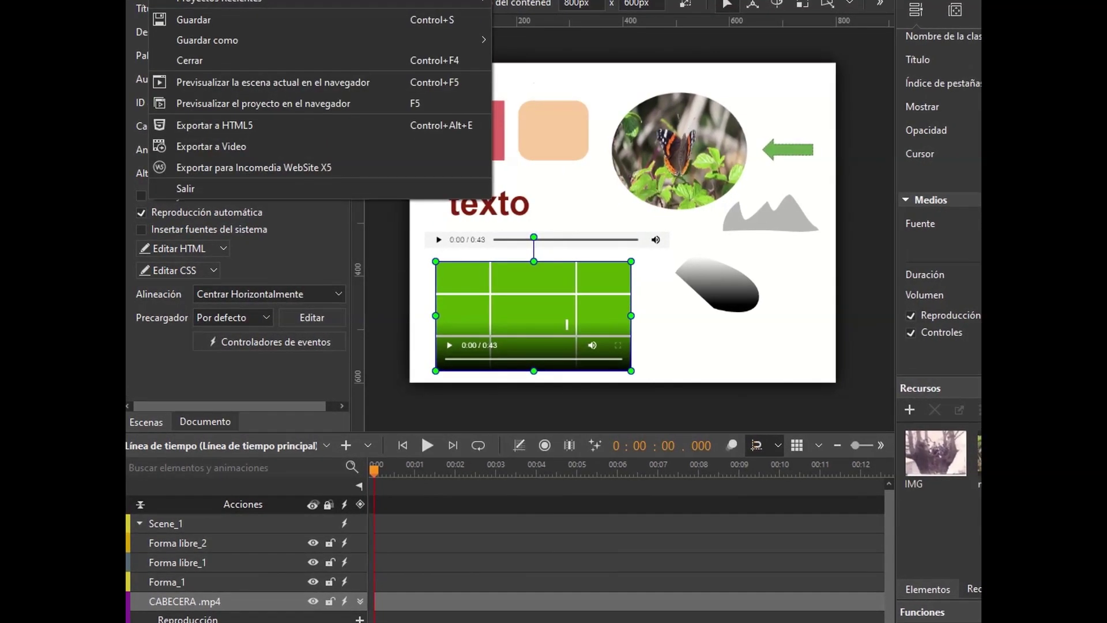
key(Escape)
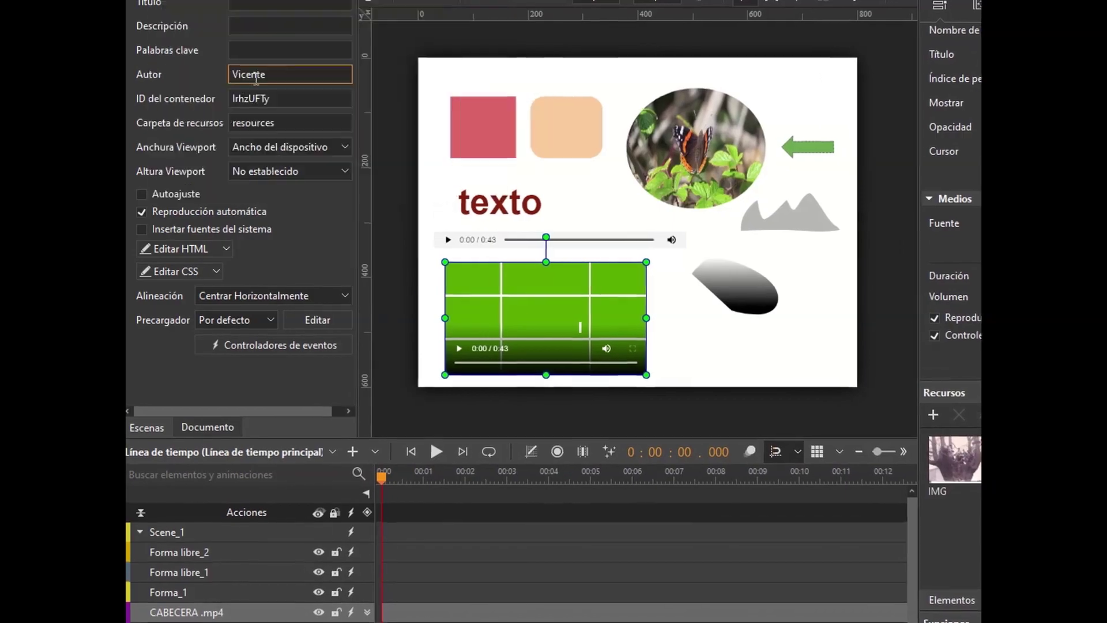
key(ctrl+Return)
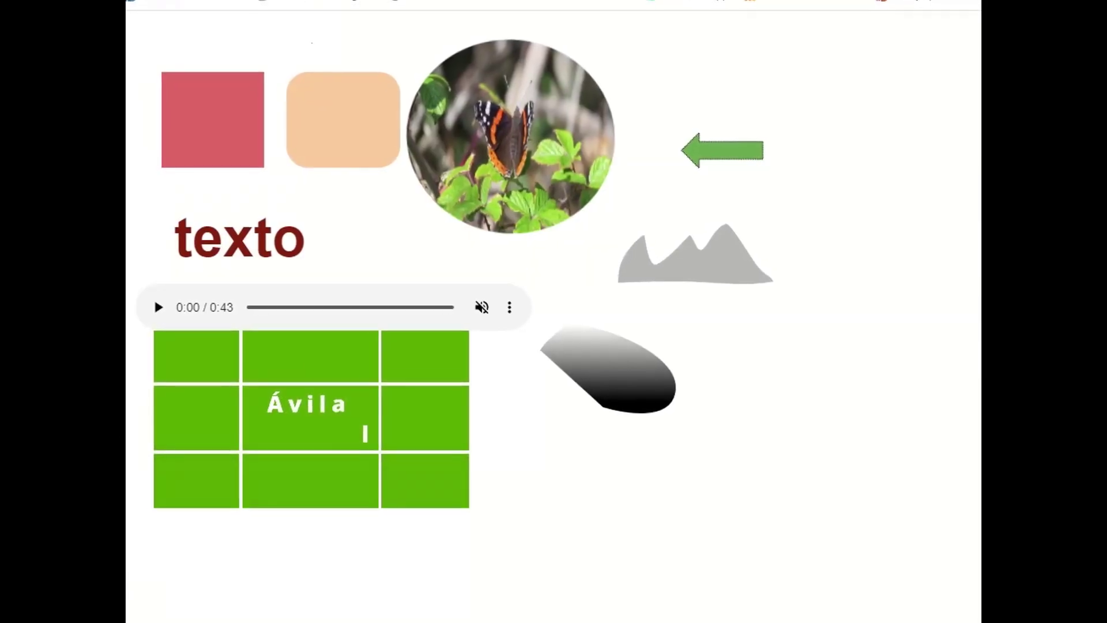
mouse_move(403, 411)
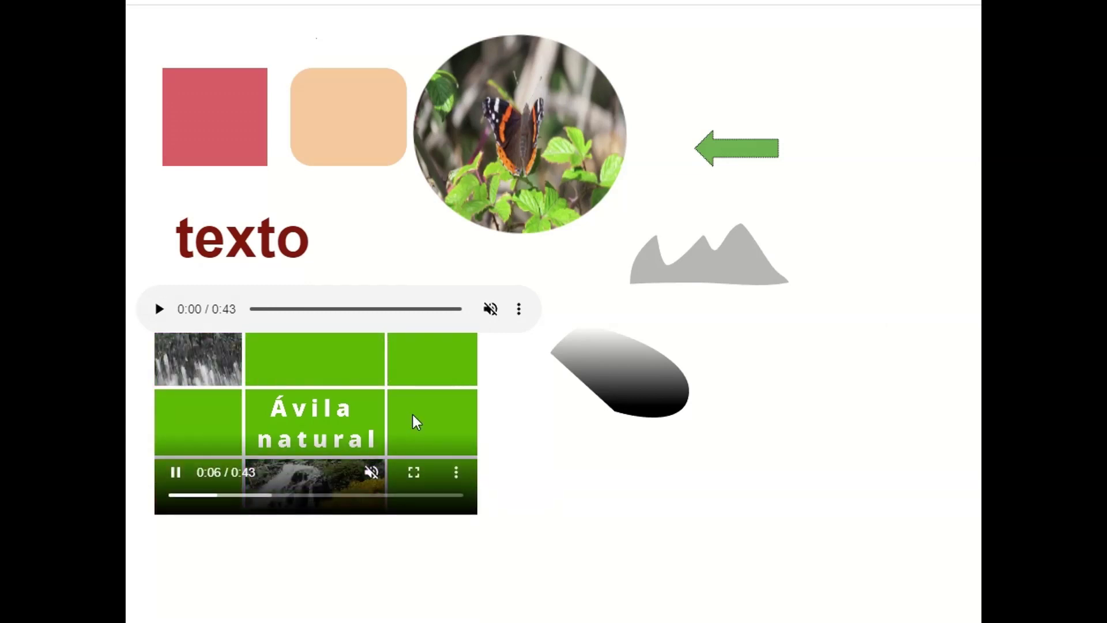
click(374, 474)
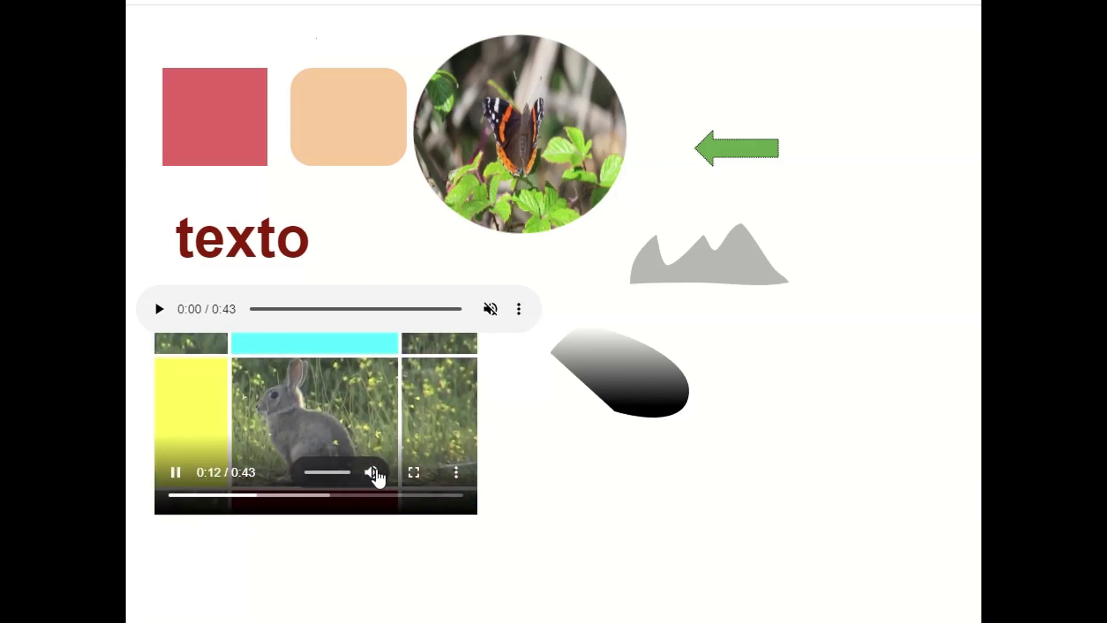
click(457, 479)
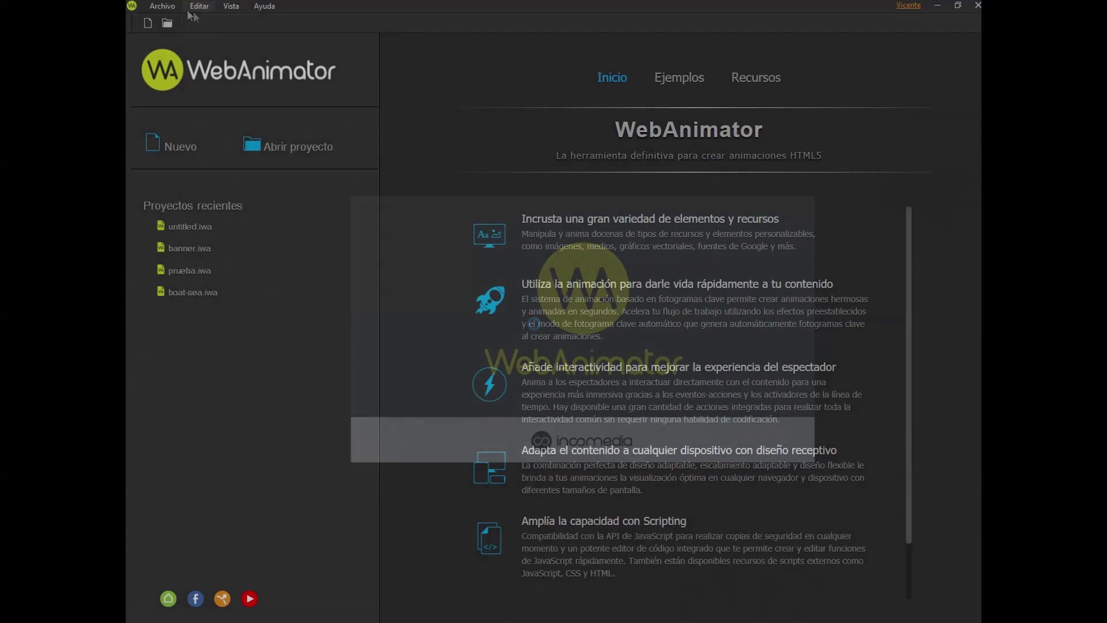
- Create a new 800 × 600 px project named untitled with the responsive layout enabled, checking its breakpoint list
click(162, 5)
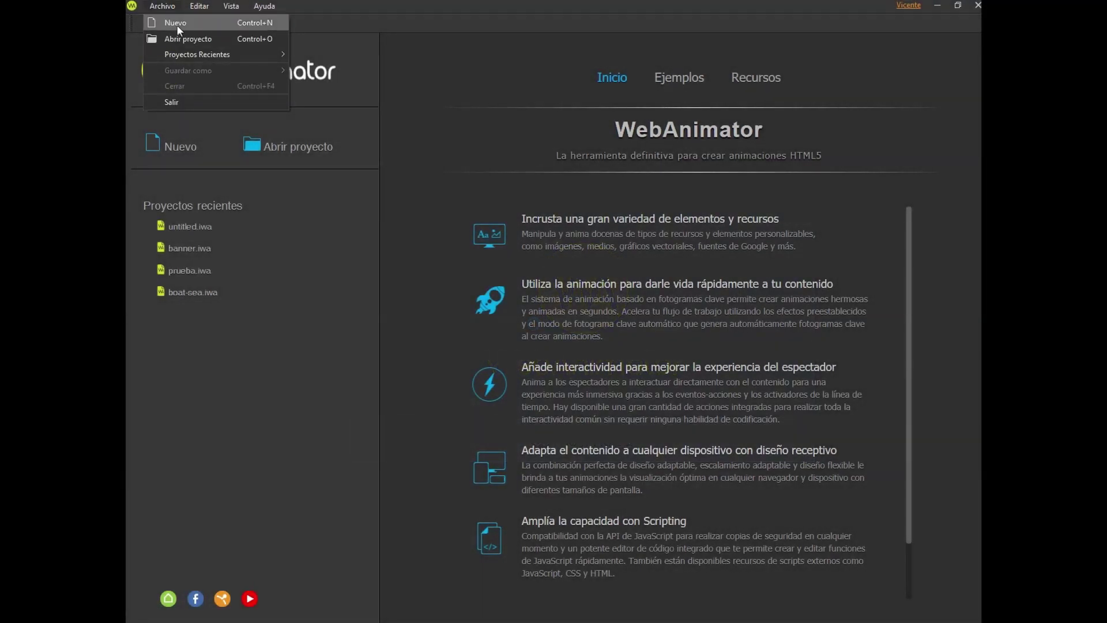
click(176, 24)
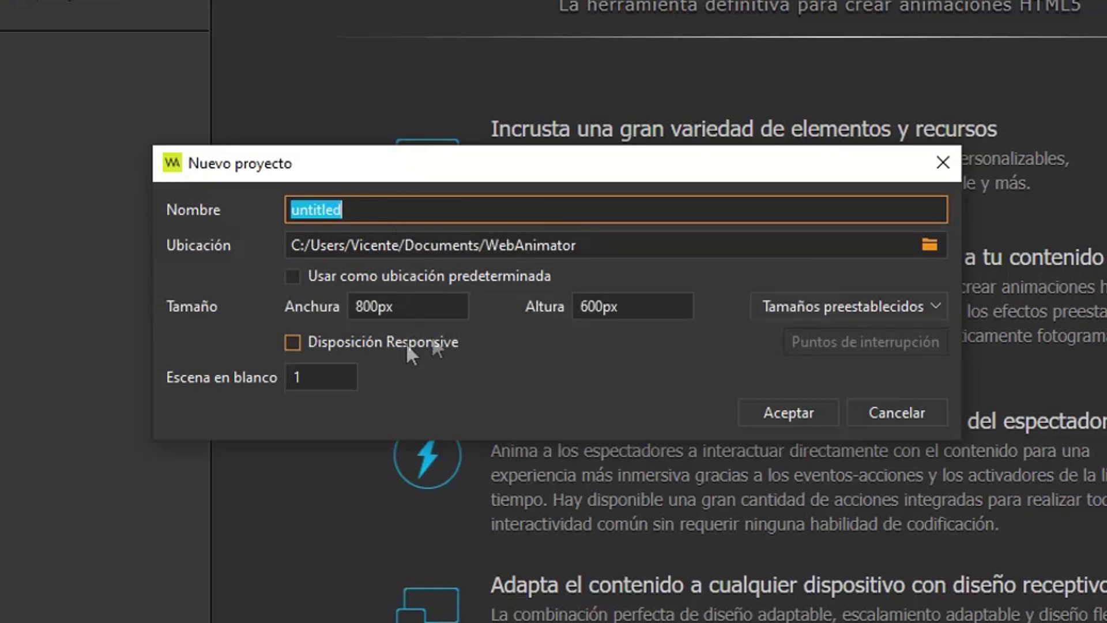
click(294, 344)
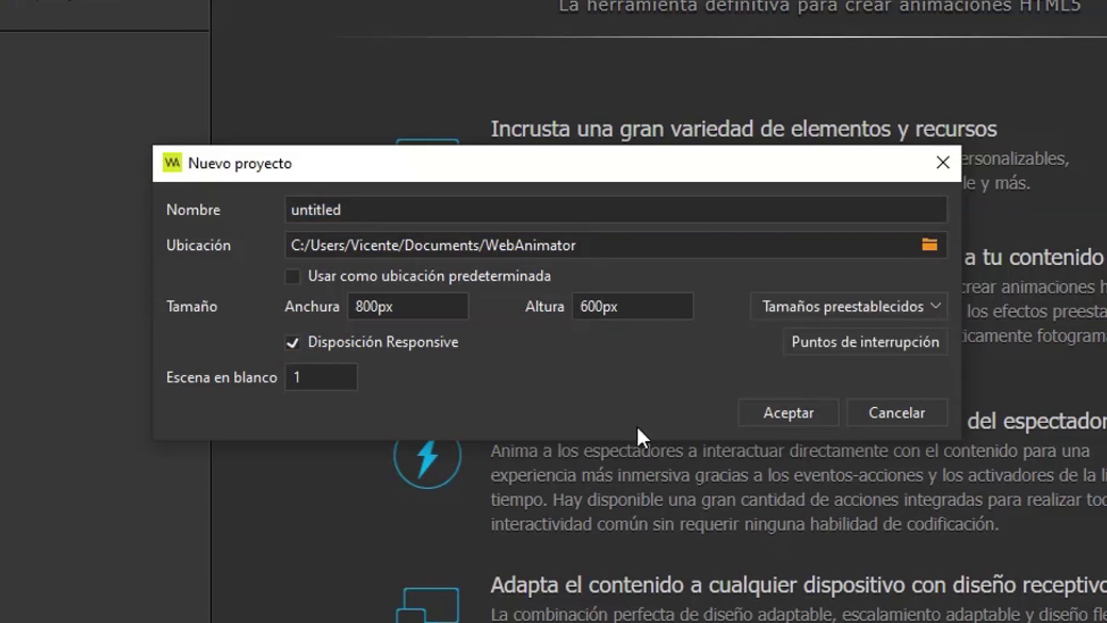
click(870, 354)
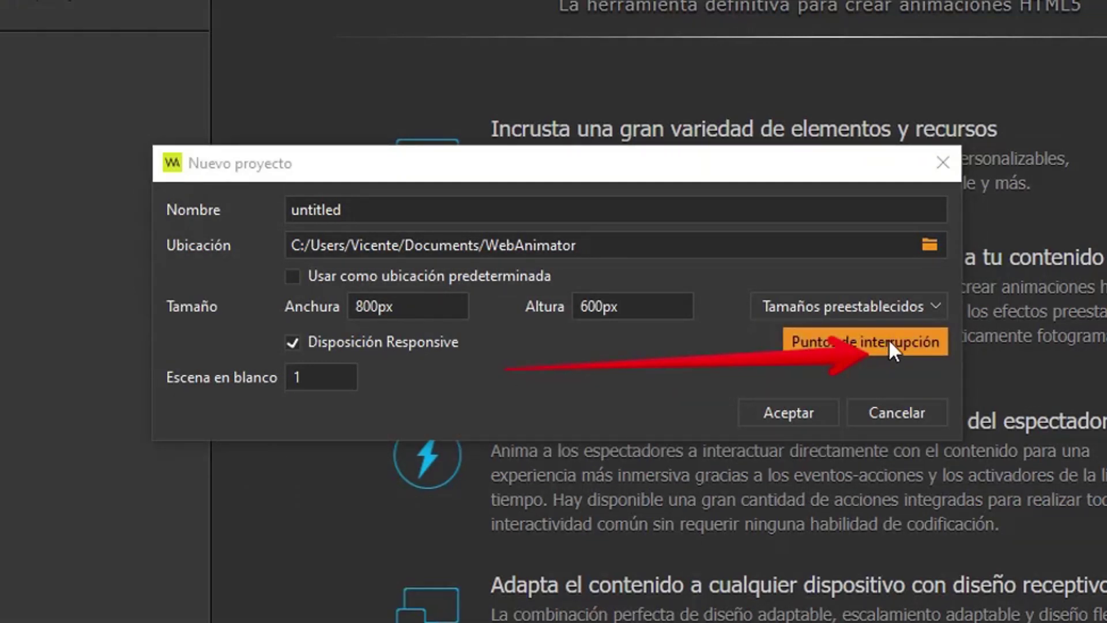
click(887, 340)
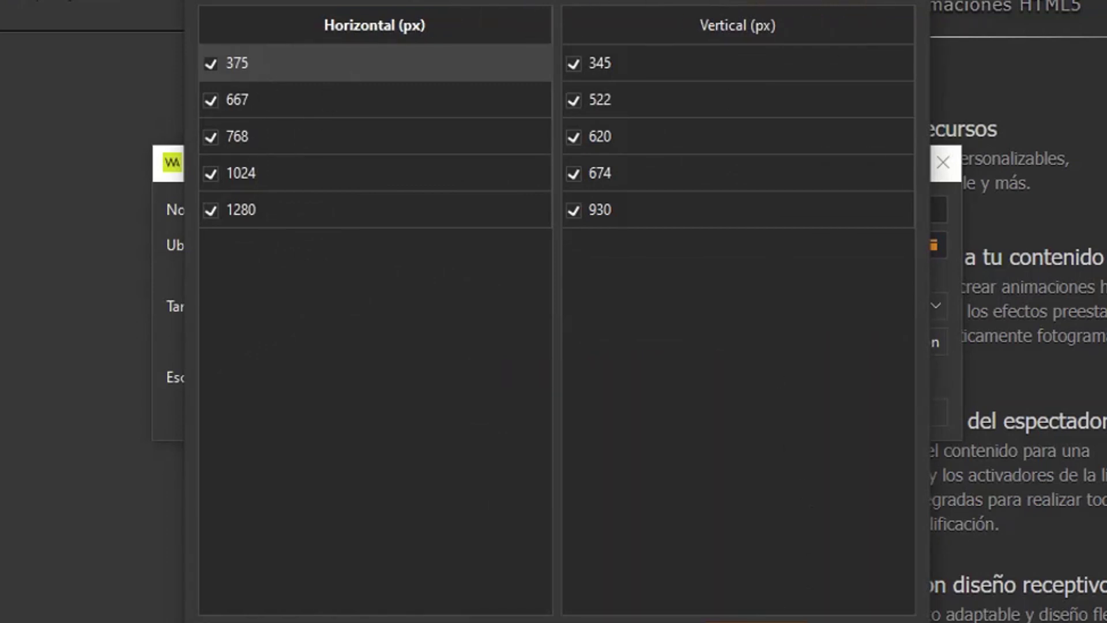
key(Escape)
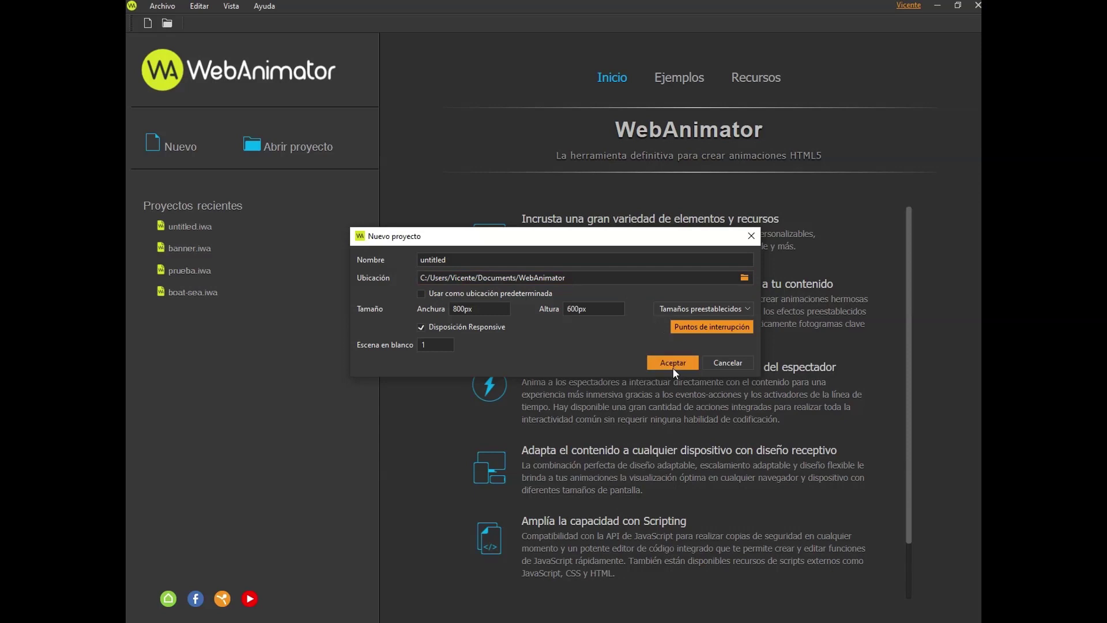
click(673, 363)
- Fill the crescent moon shape with pale yellow, rgba(255, 229, 153, 255)
click(557, 327)
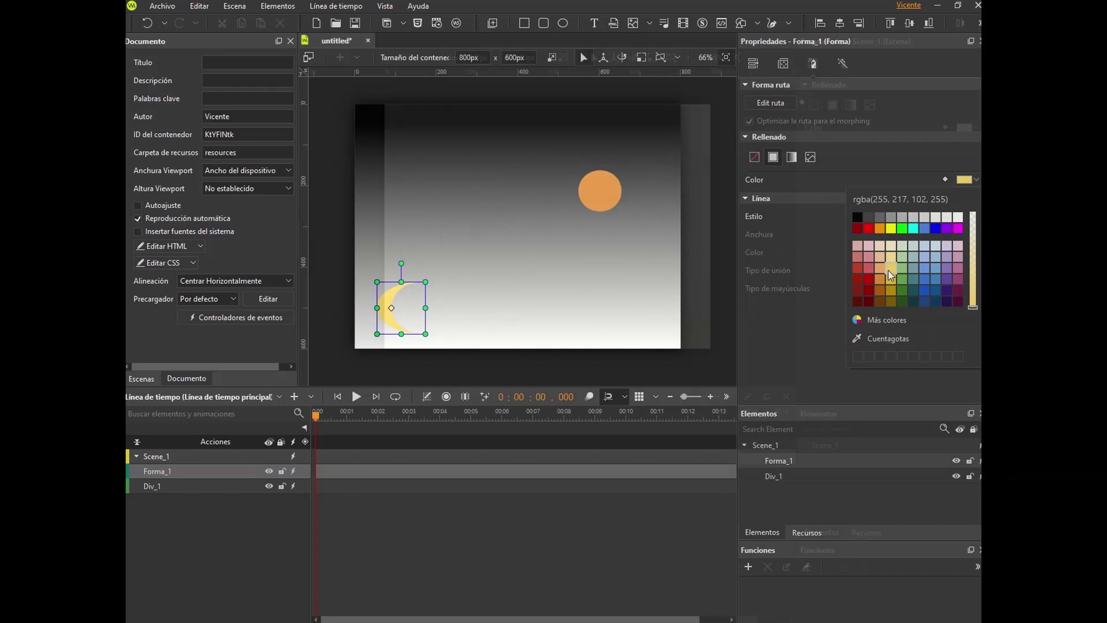
click(888, 258)
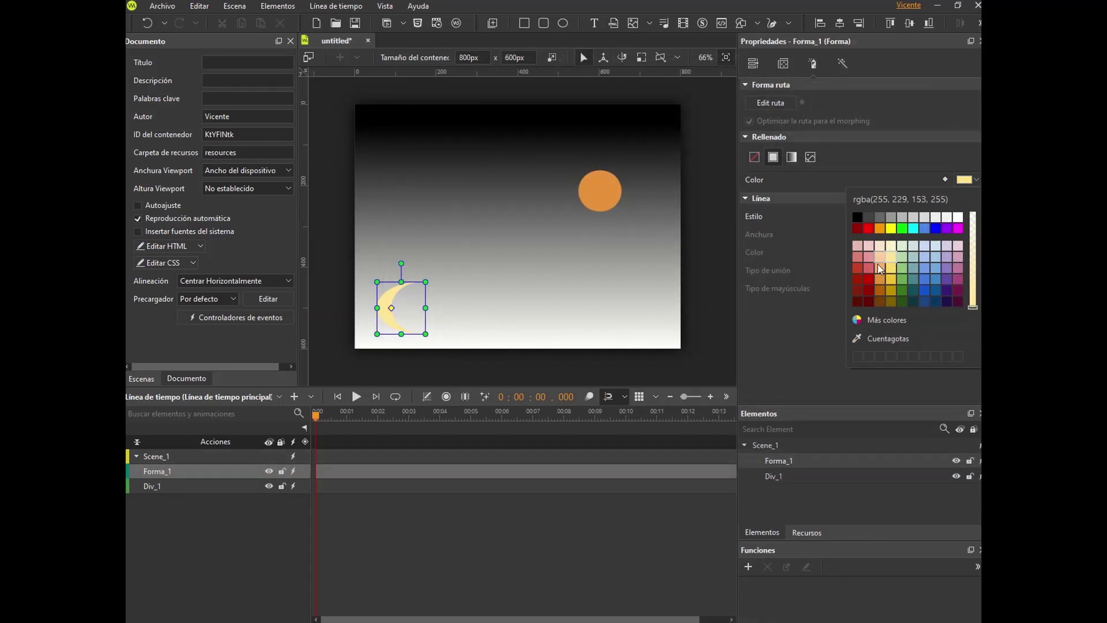
click(711, 278)
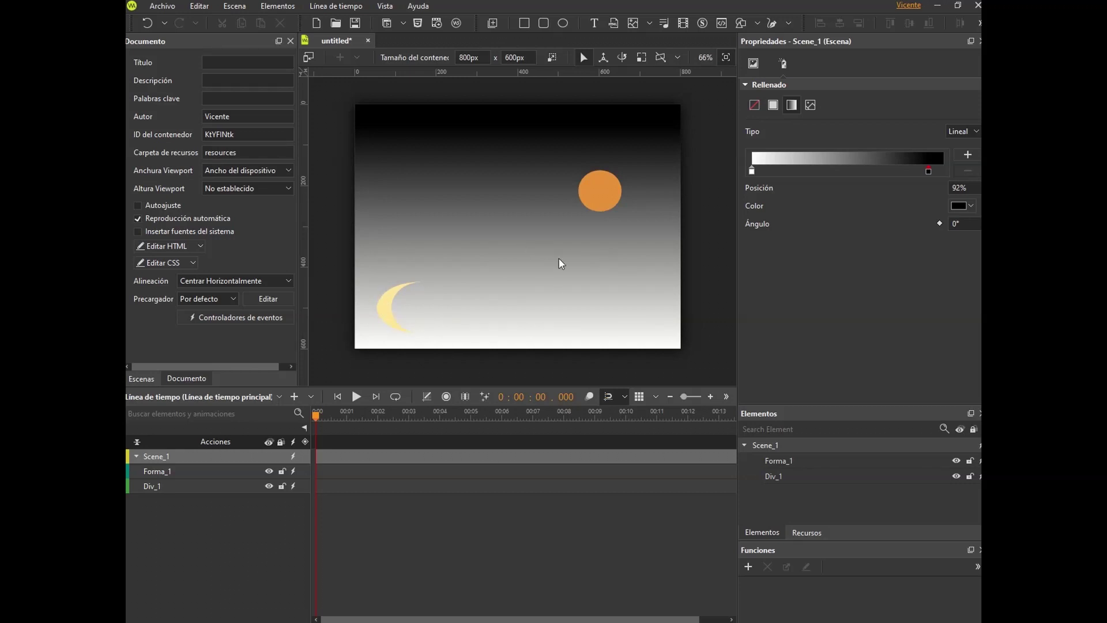
- Draw a rectangle across the full width of the scene's lower part as the sea and fill it with dark teal, rgba(19, 79, 92, 255)
click(527, 23)
mouse_move(352, 241)
mouse_down()
mouse_move(637, 299)
mouse_move(680, 349)
mouse_up()
click(975, 127)
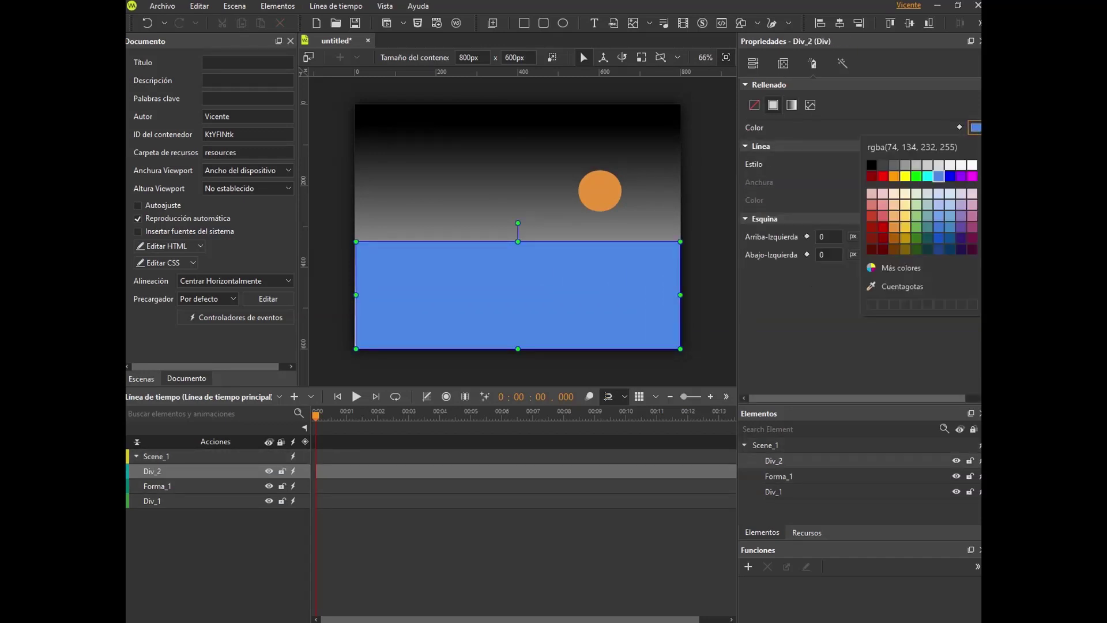
click(926, 238)
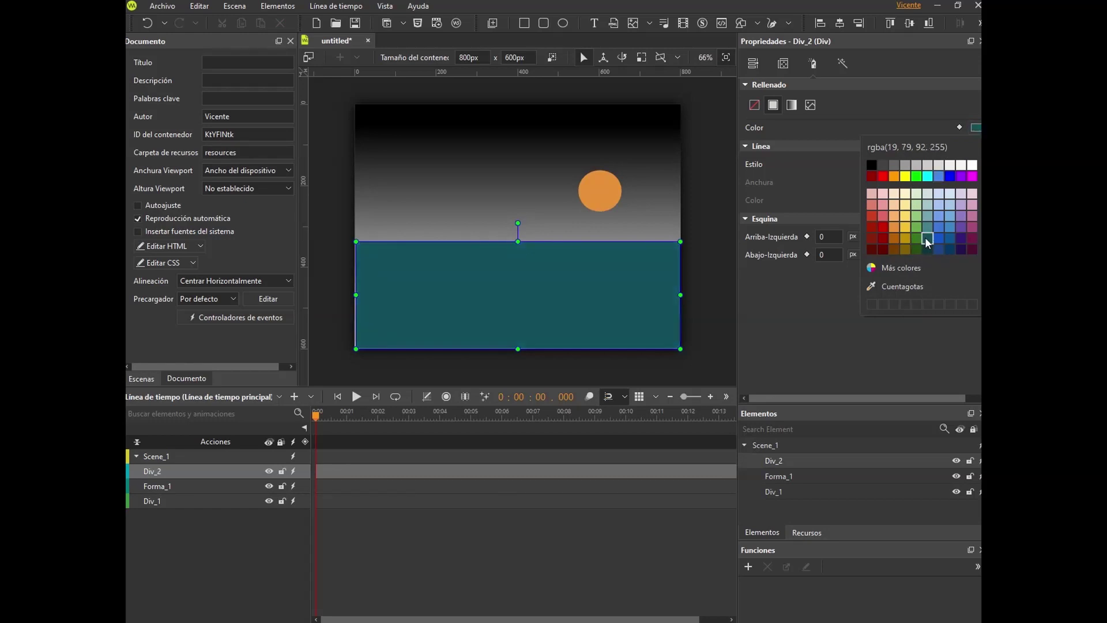
click(360, 292)
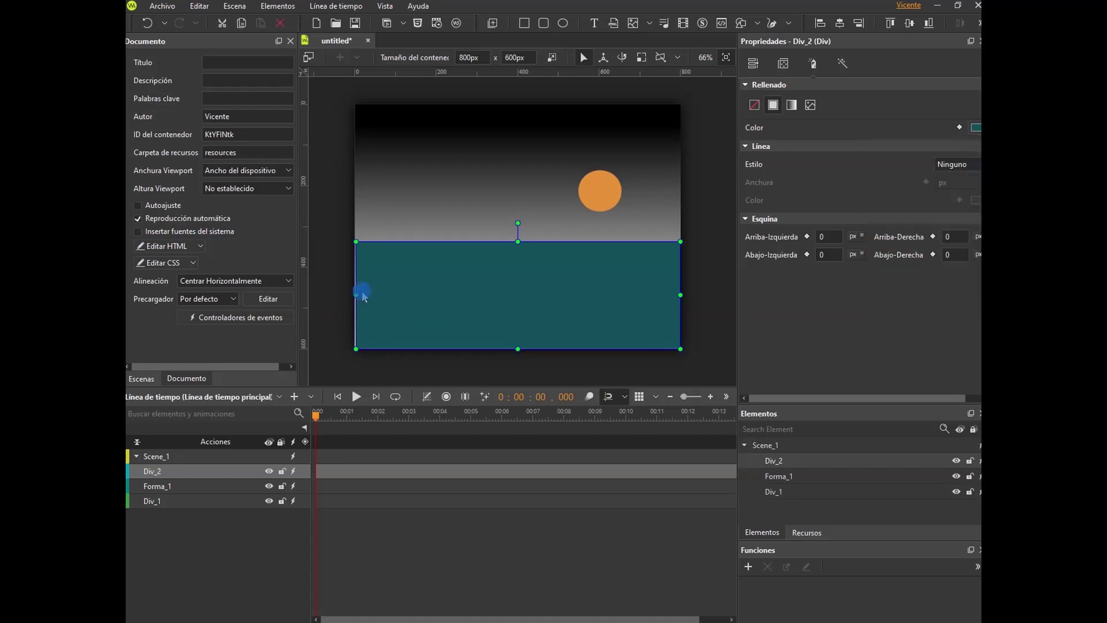
drag(353, 294, 352, 295)
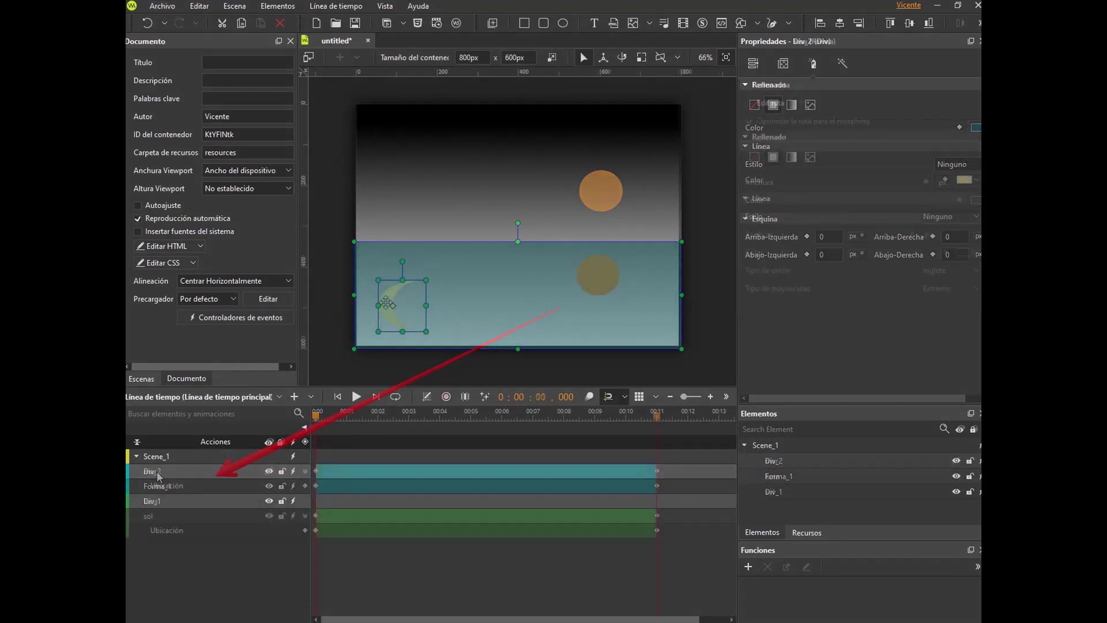
- Move the moon up into the dark sky at the 11-second keyframe and make the hidden mar element visible again
drag(386, 304, 426, 151)
drag(427, 152, 427, 149)
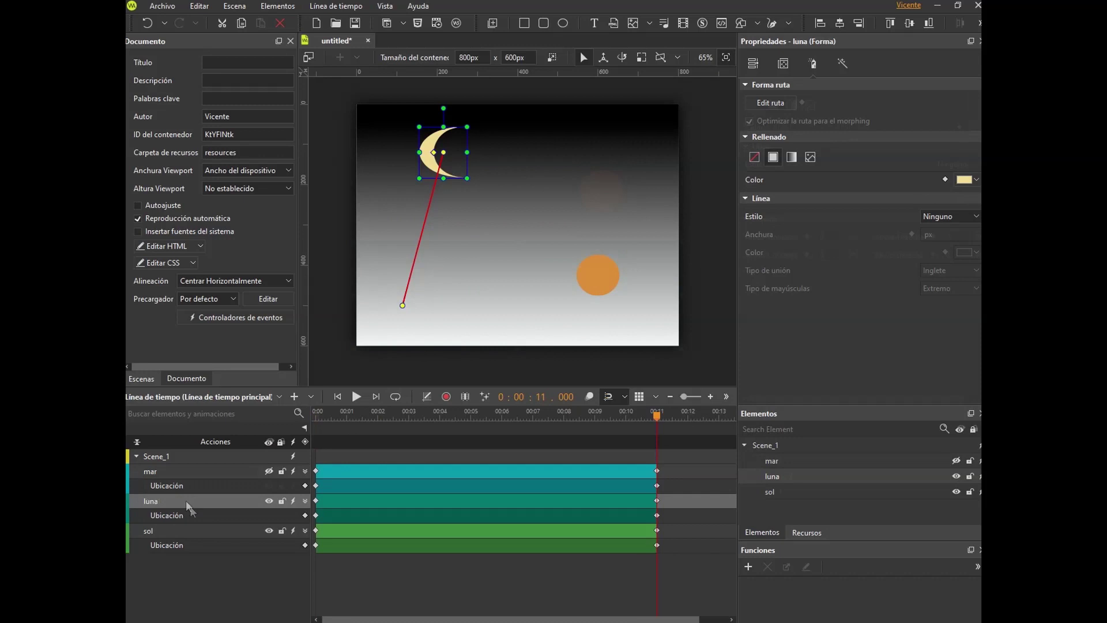
click(268, 471)
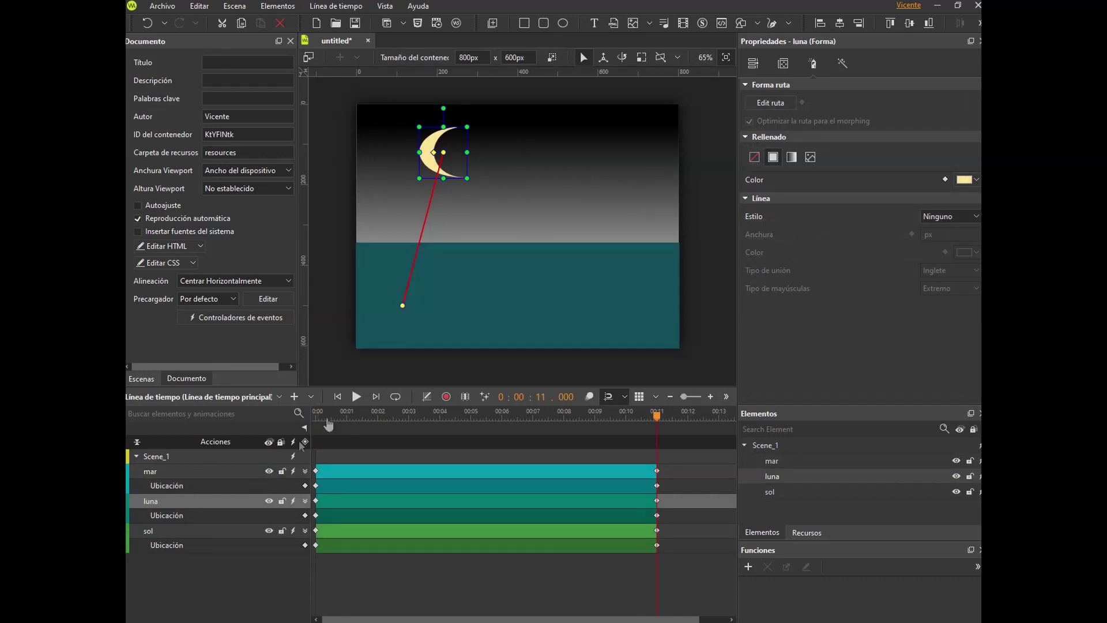
- Play the sunset and moonrise animation from the start of the timeline
click(338, 396)
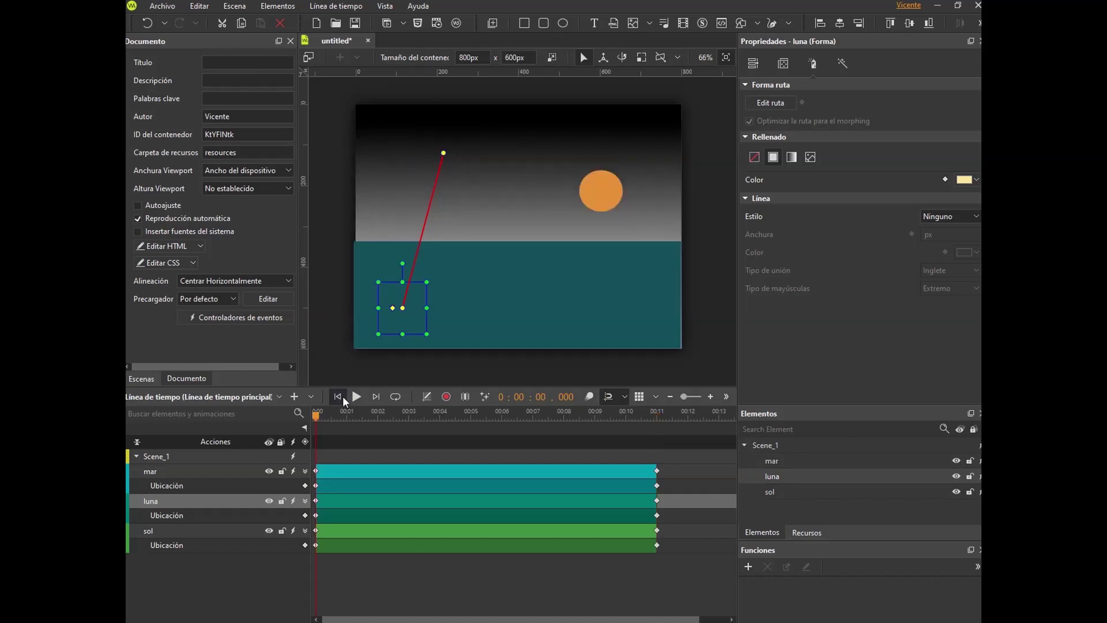
click(355, 398)
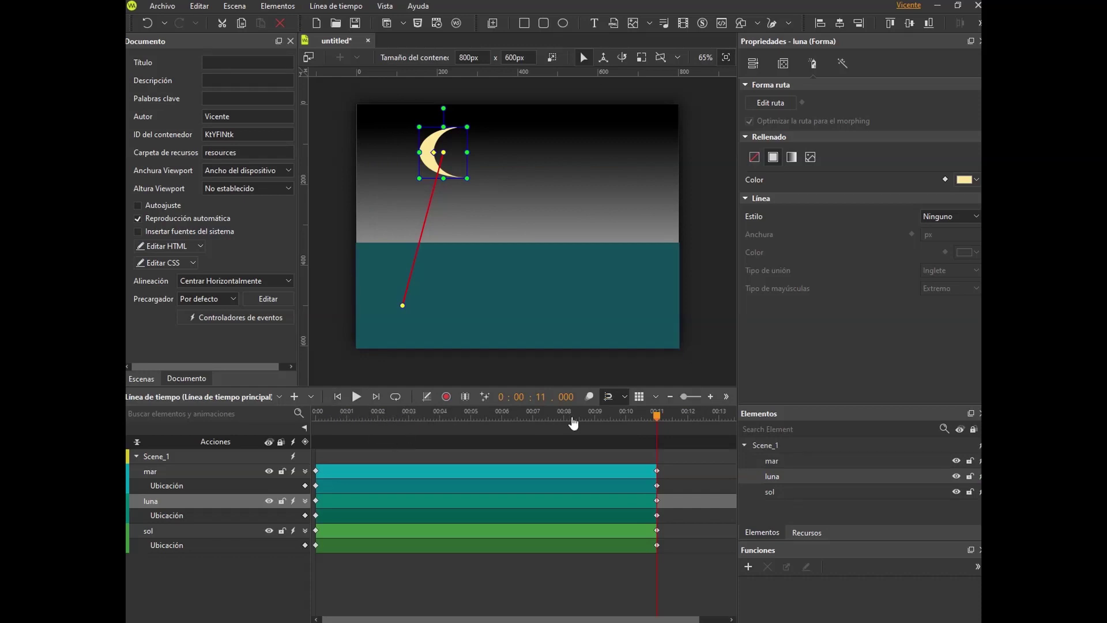
- Add a fill colour keyframe to the sol element at 5 seconds and set its colour to dark orange
click(159, 529)
click(184, 545)
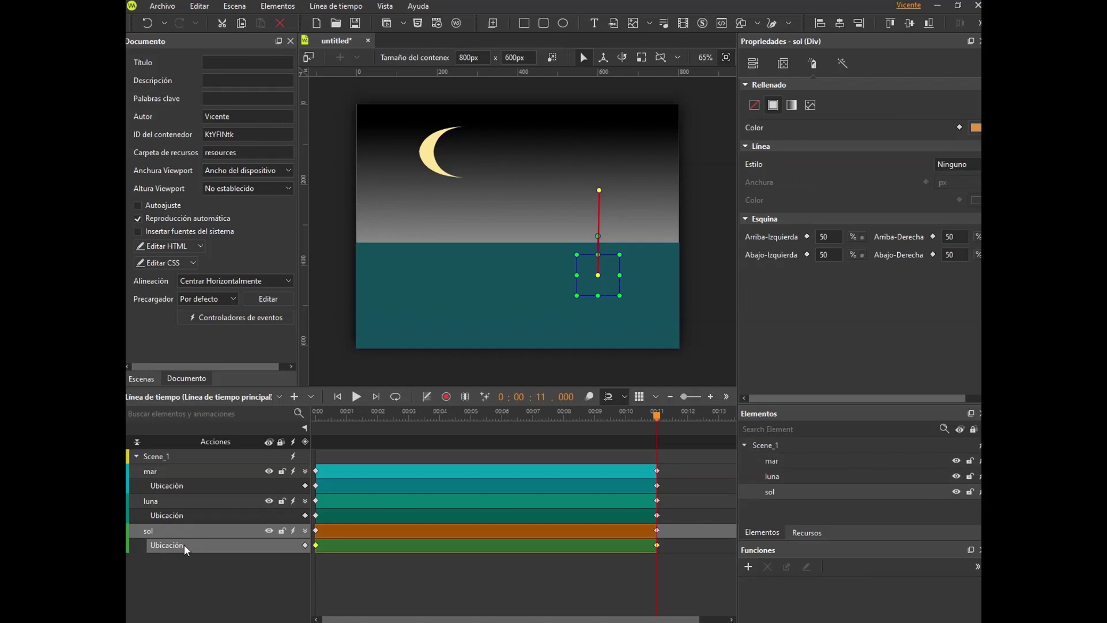
click(184, 534)
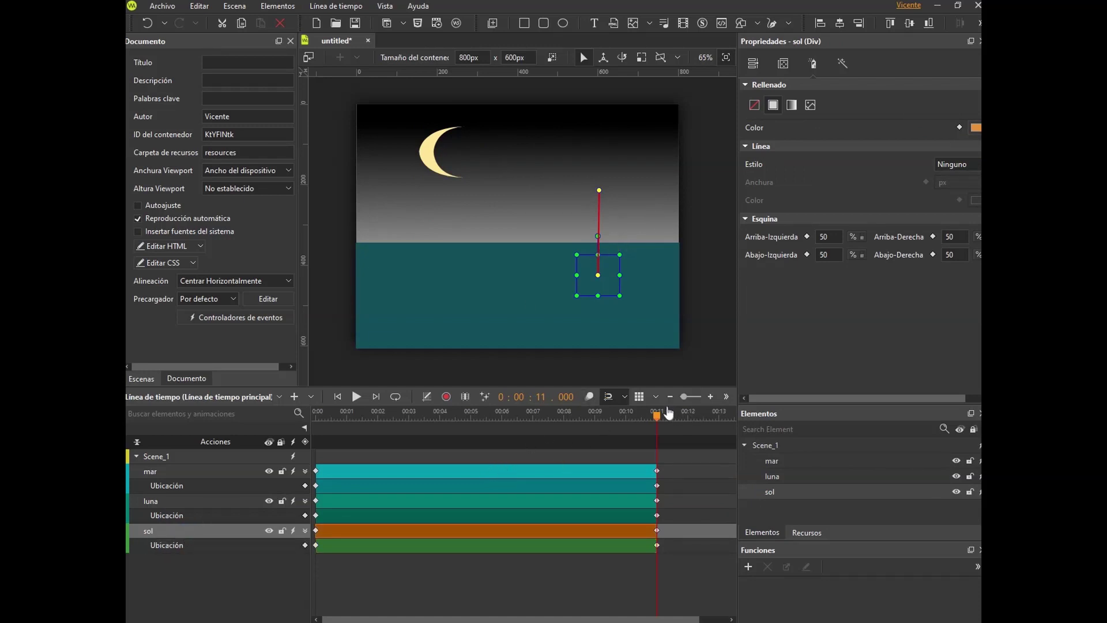
drag(660, 419, 471, 416)
click(604, 227)
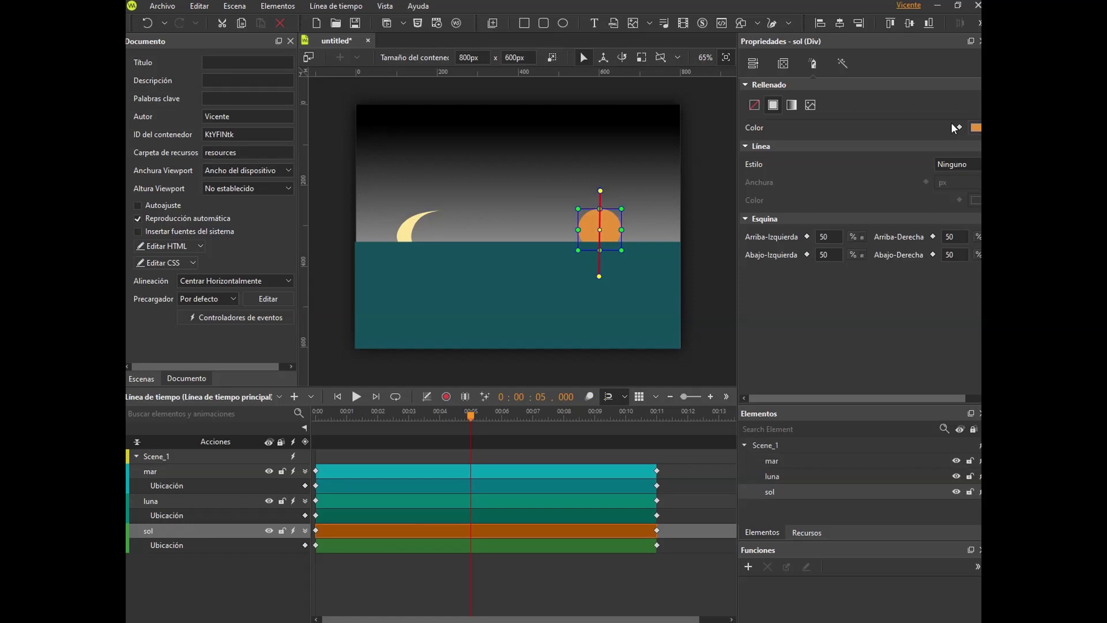
click(959, 128)
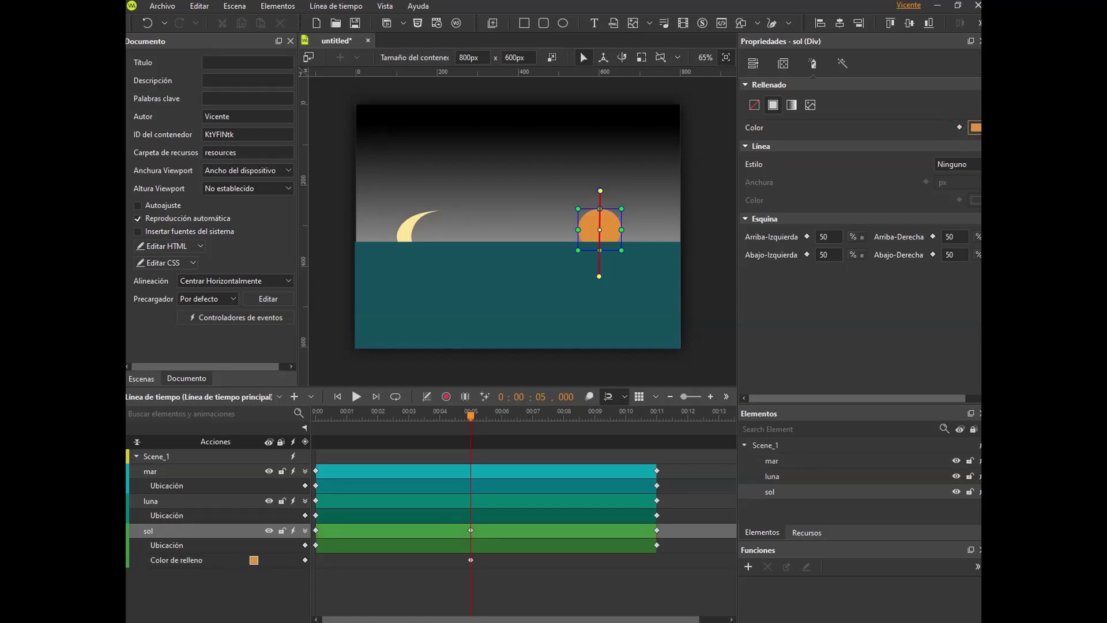
click(975, 128)
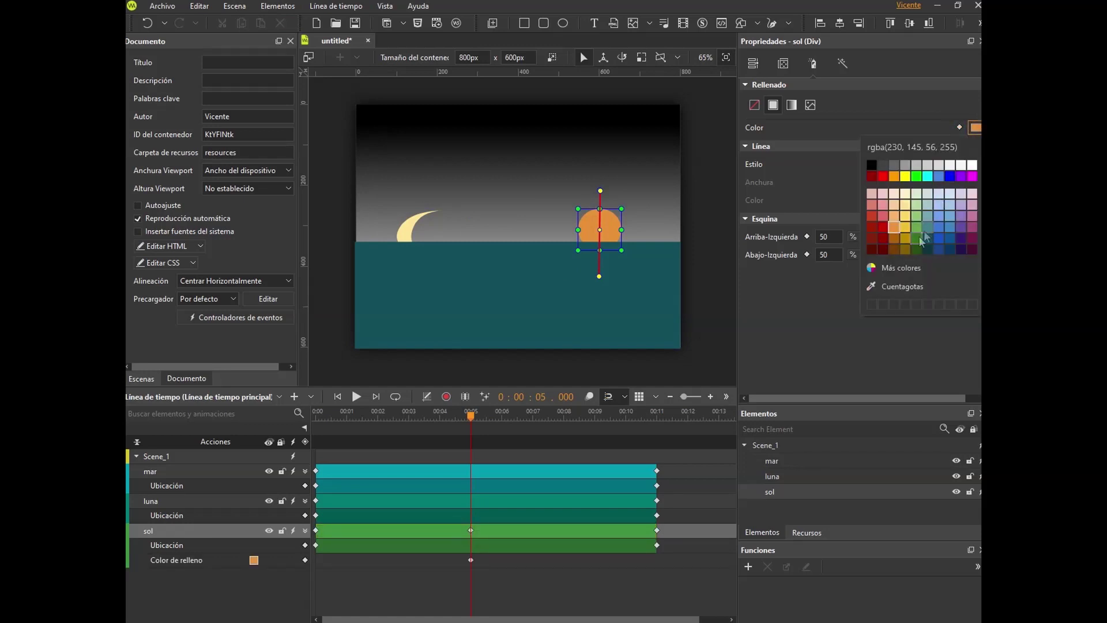
click(897, 249)
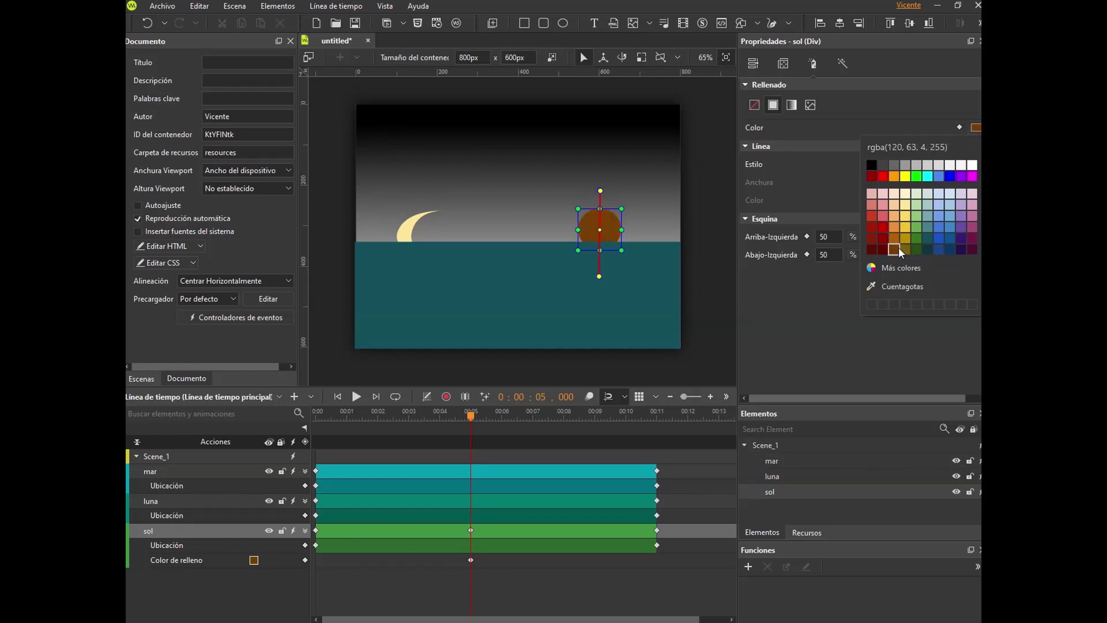
click(892, 238)
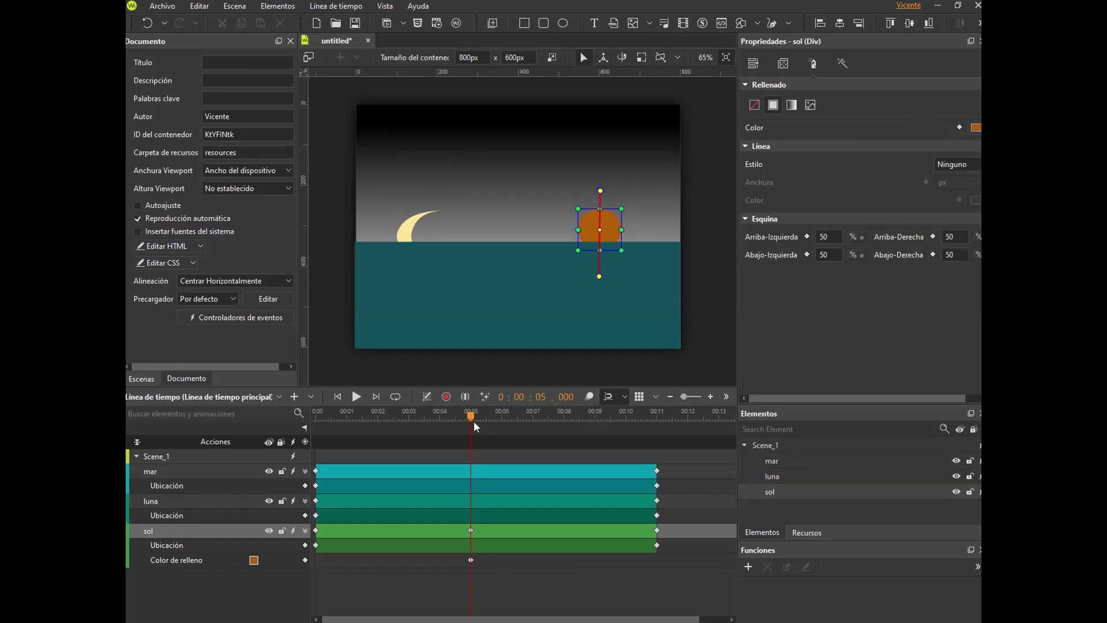
- Add a fill colour keyframe to sol at 0 seconds with orange rgba(230, 145, 56, 255) and play the animation
drag(473, 426, 316, 473)
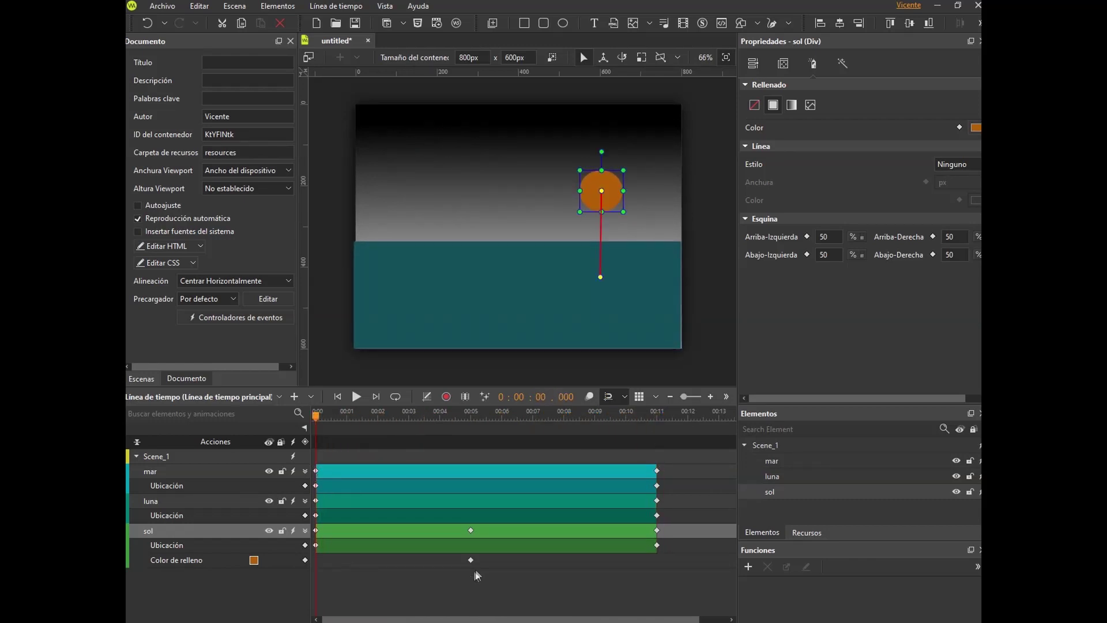
click(305, 560)
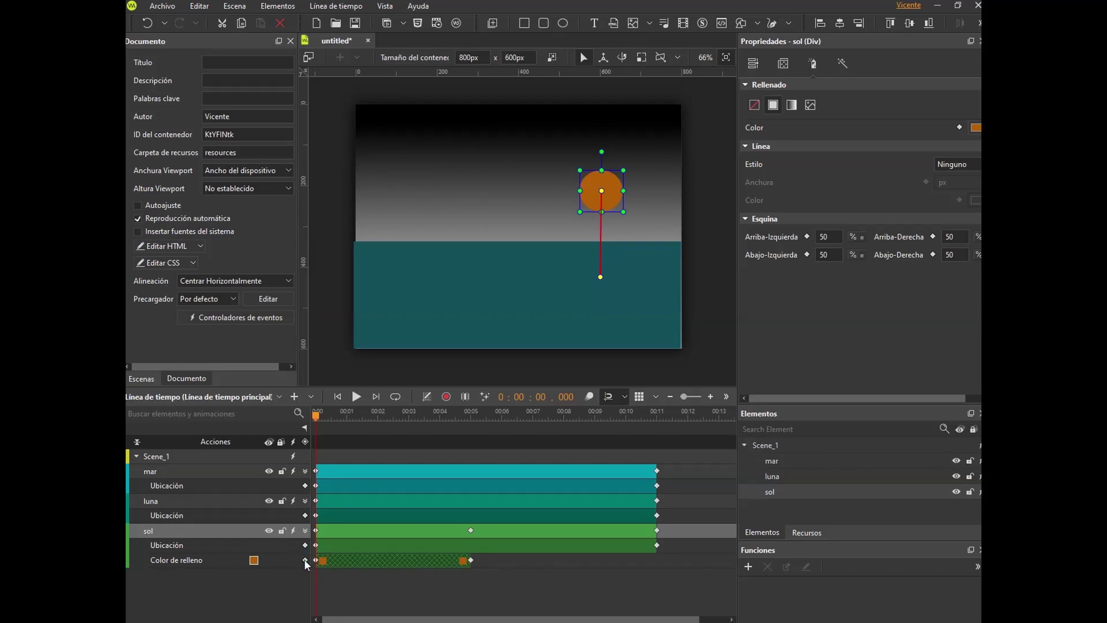
click(254, 561)
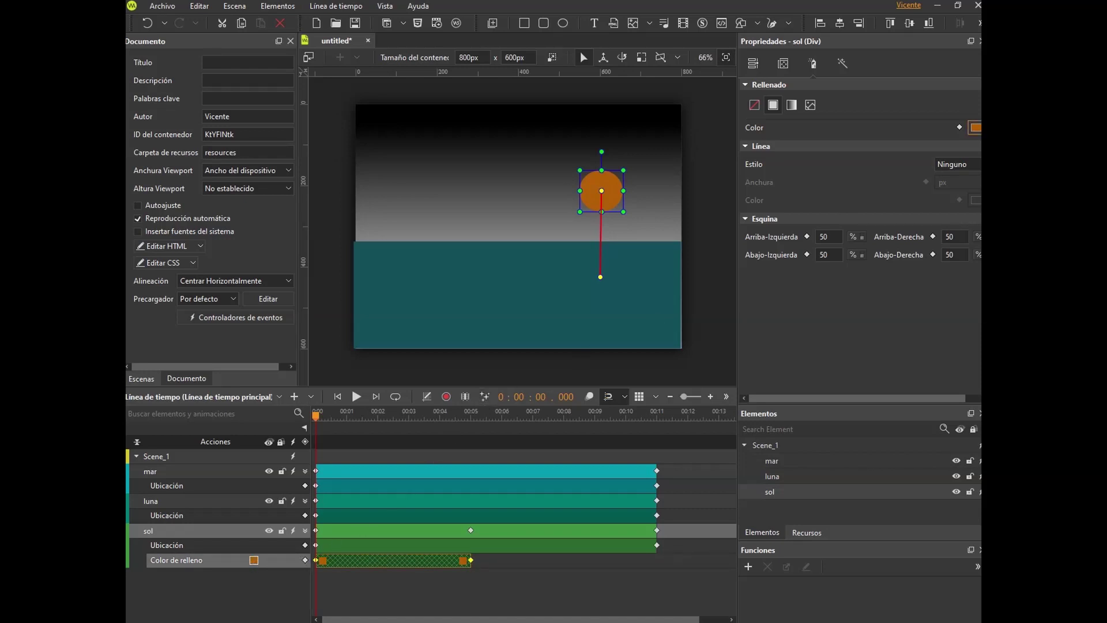
click(974, 128)
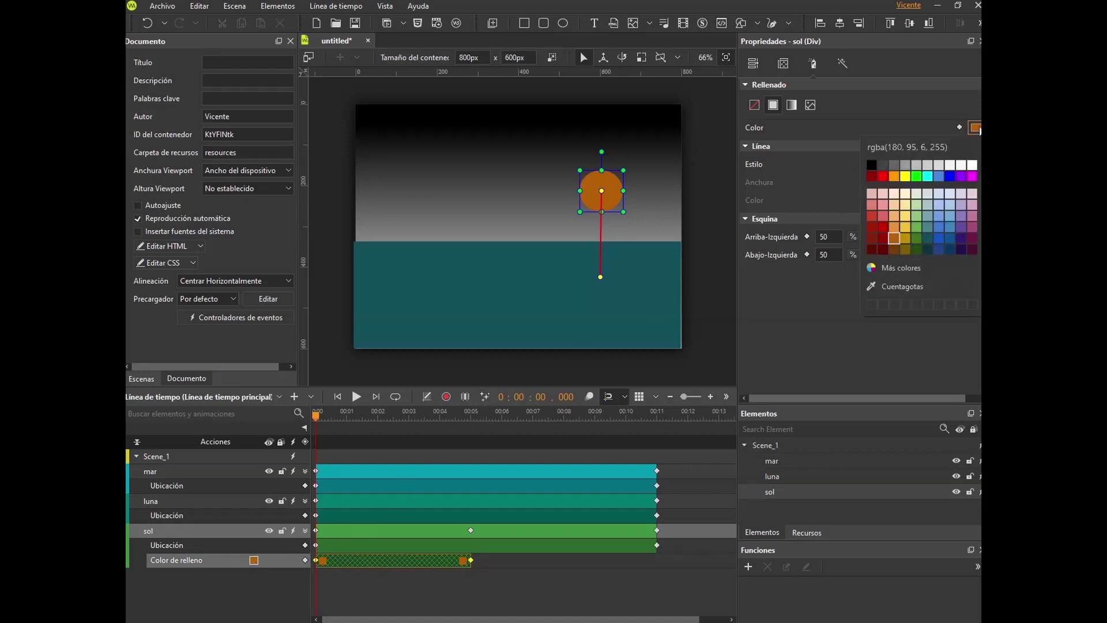
click(892, 228)
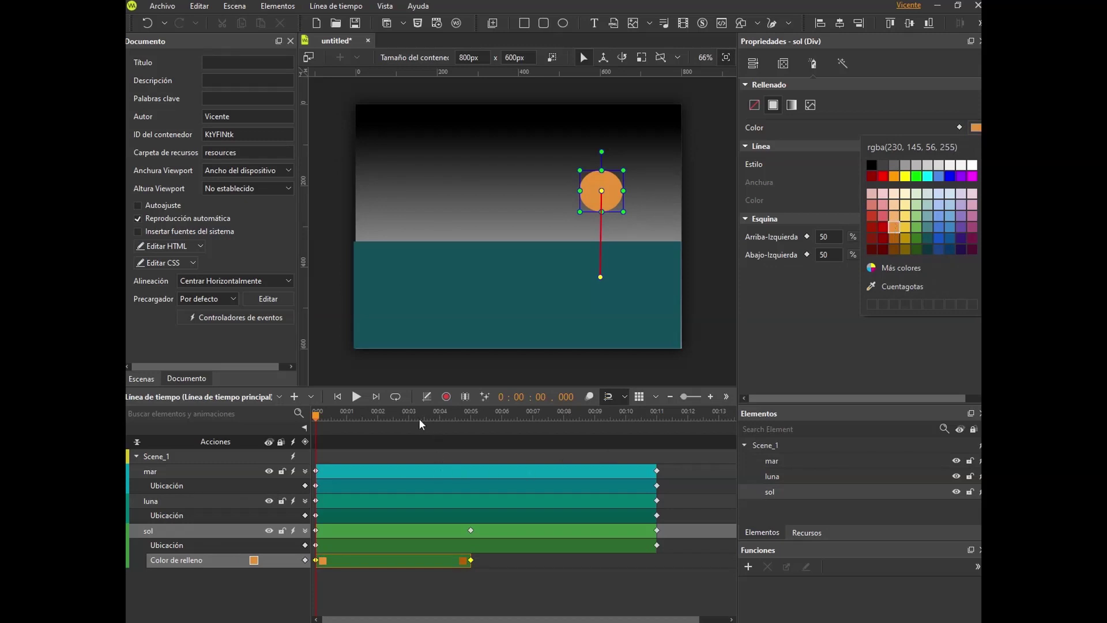
click(356, 396)
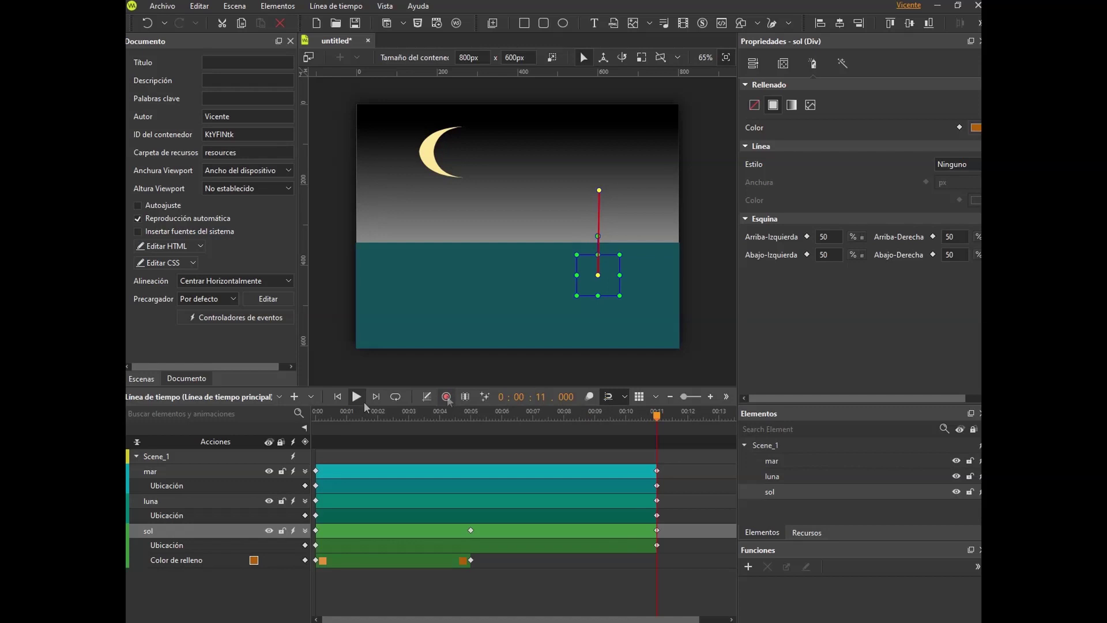
- Insert a small many-pointed star in the sky at about 5.22 seconds, fill it pale yellow, and play the animation
drag(656, 421, 476, 426)
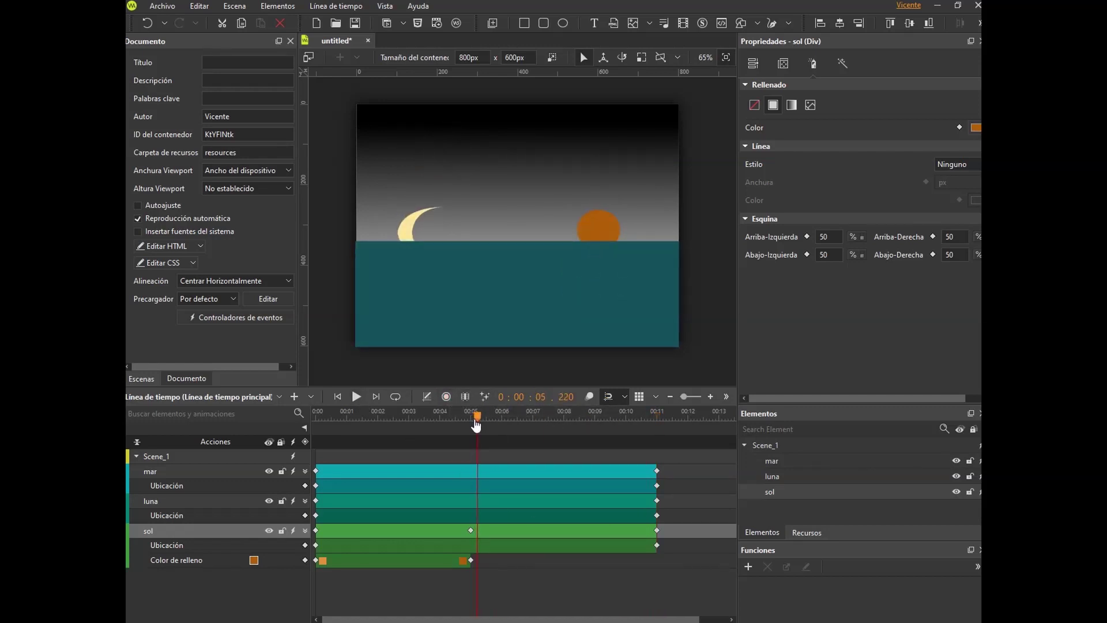
click(788, 24)
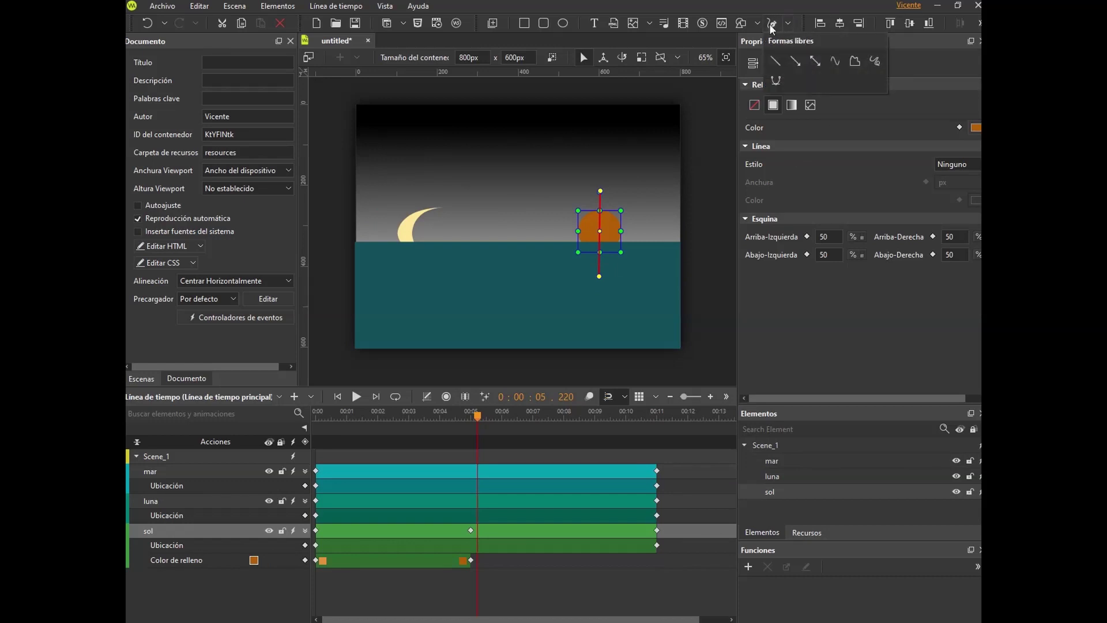
click(759, 23)
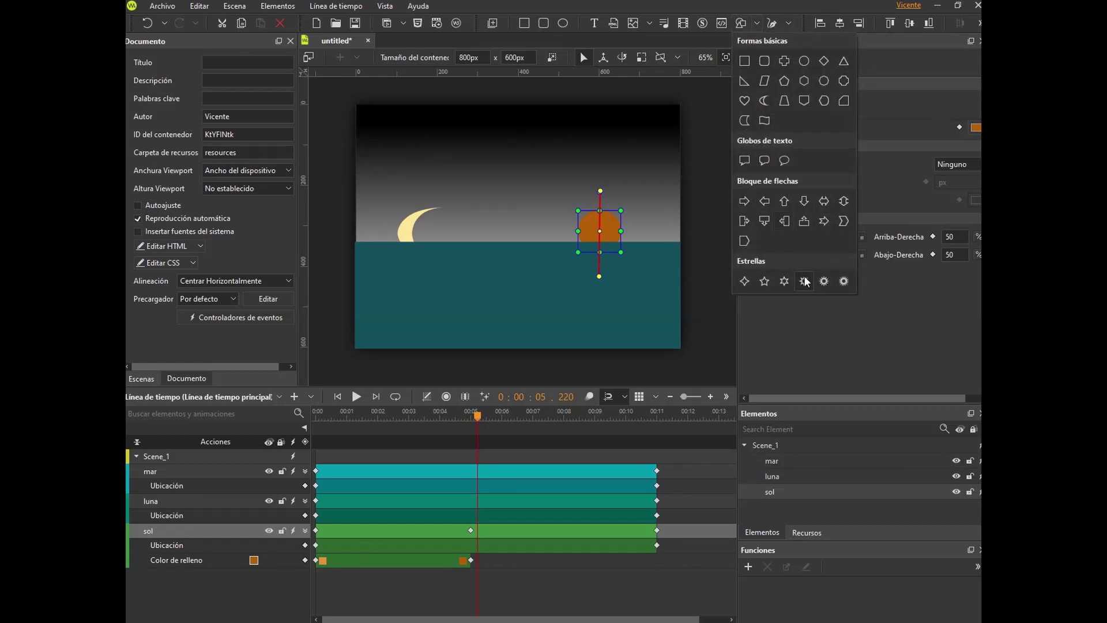
click(824, 282)
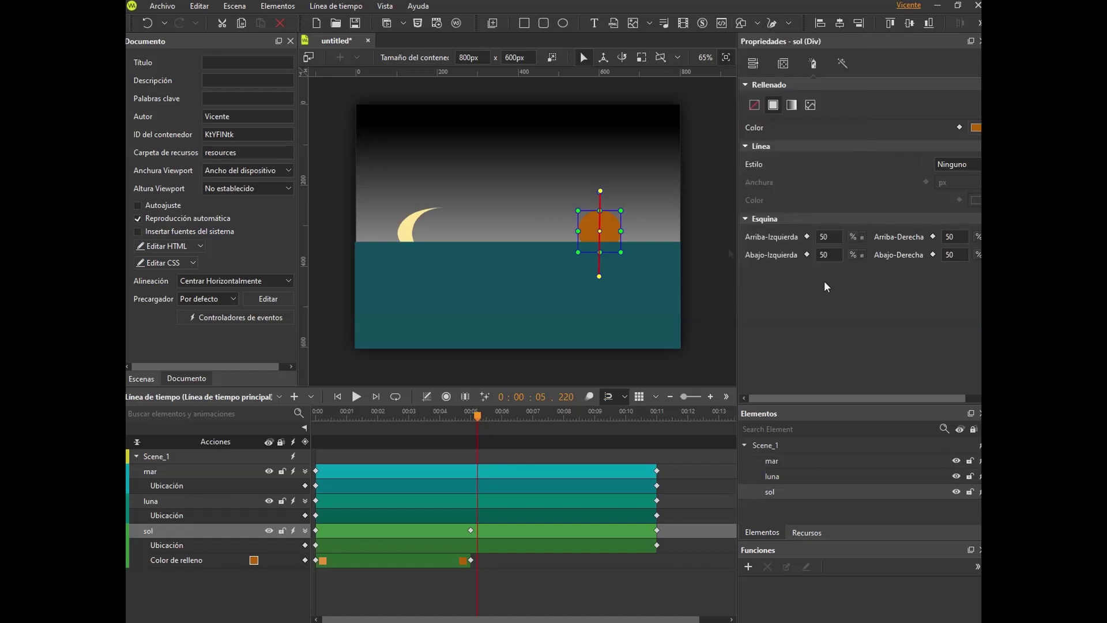
click(516, 160)
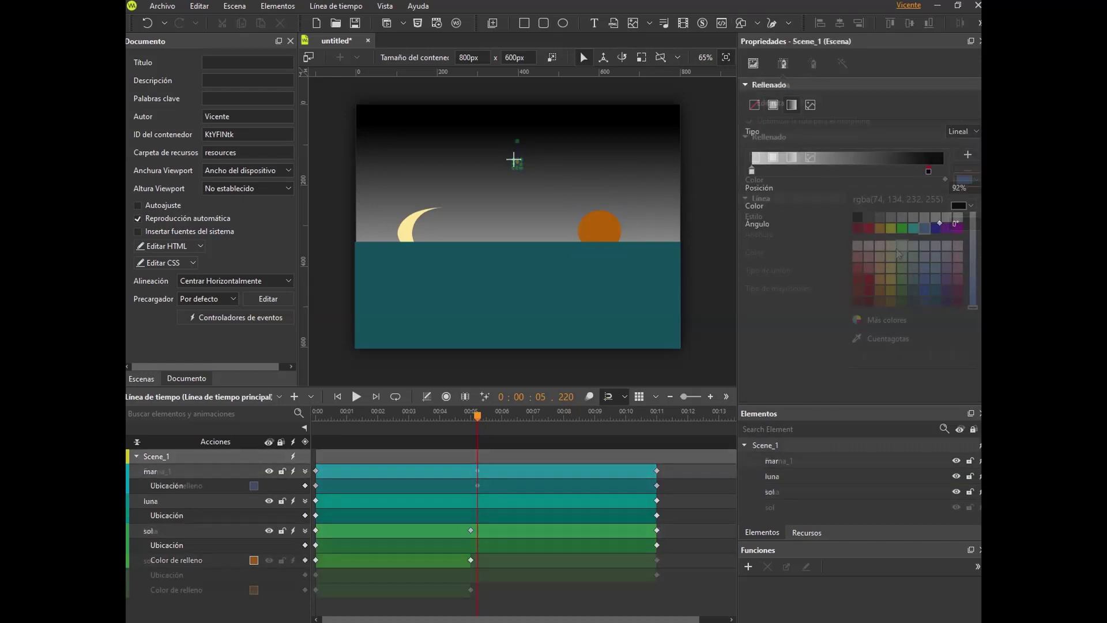
click(699, 296)
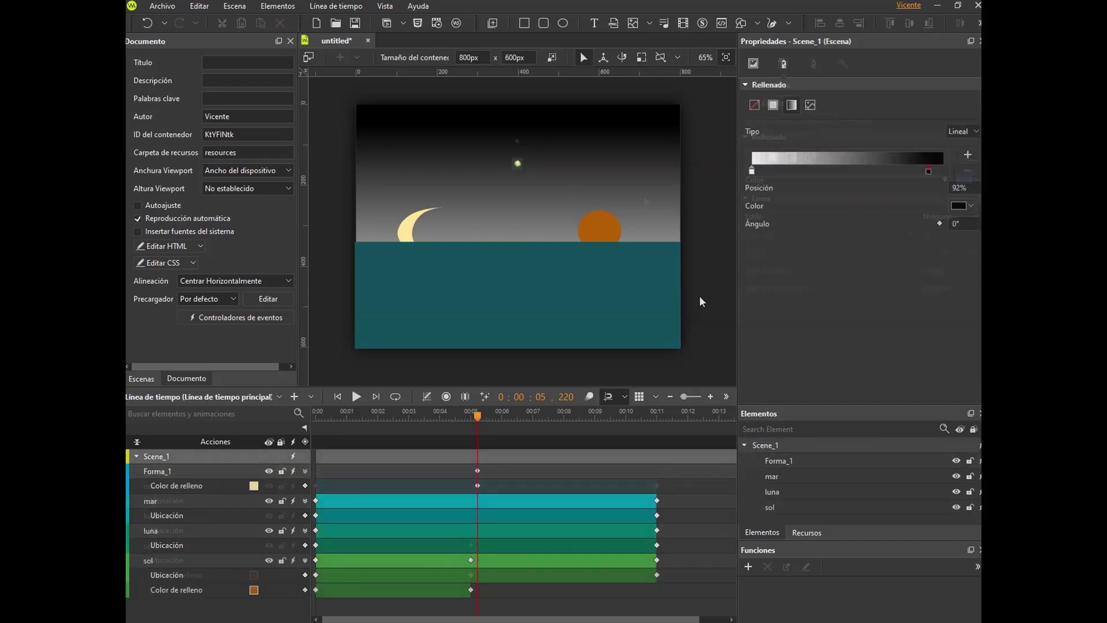
click(355, 397)
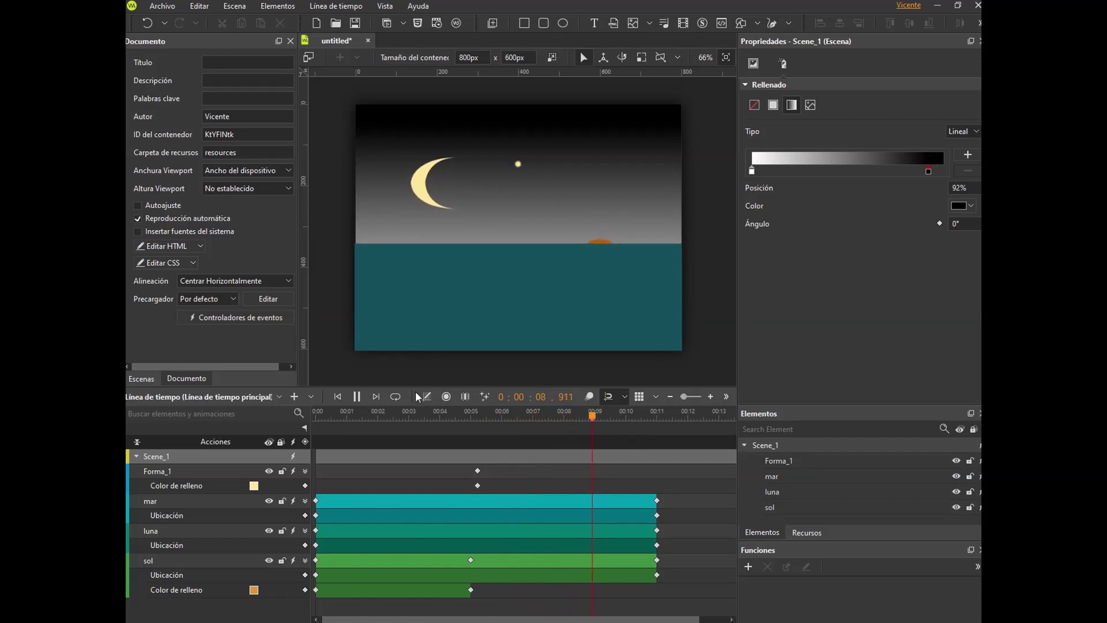
click(357, 397)
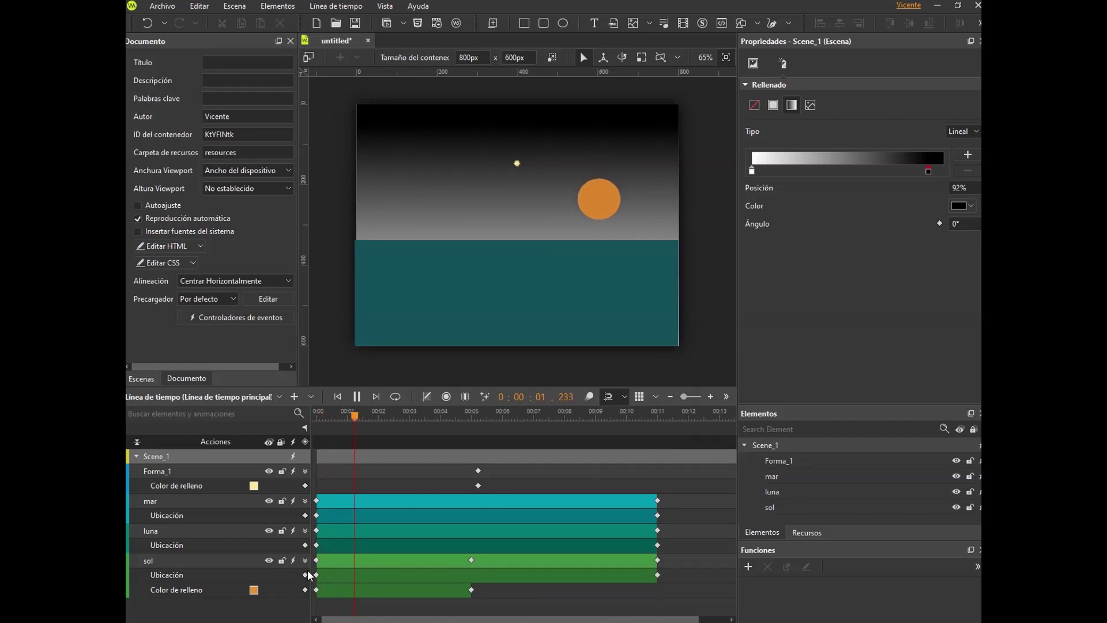
- Rename the new star element Forma_1 as estrella
double_click(162, 472)
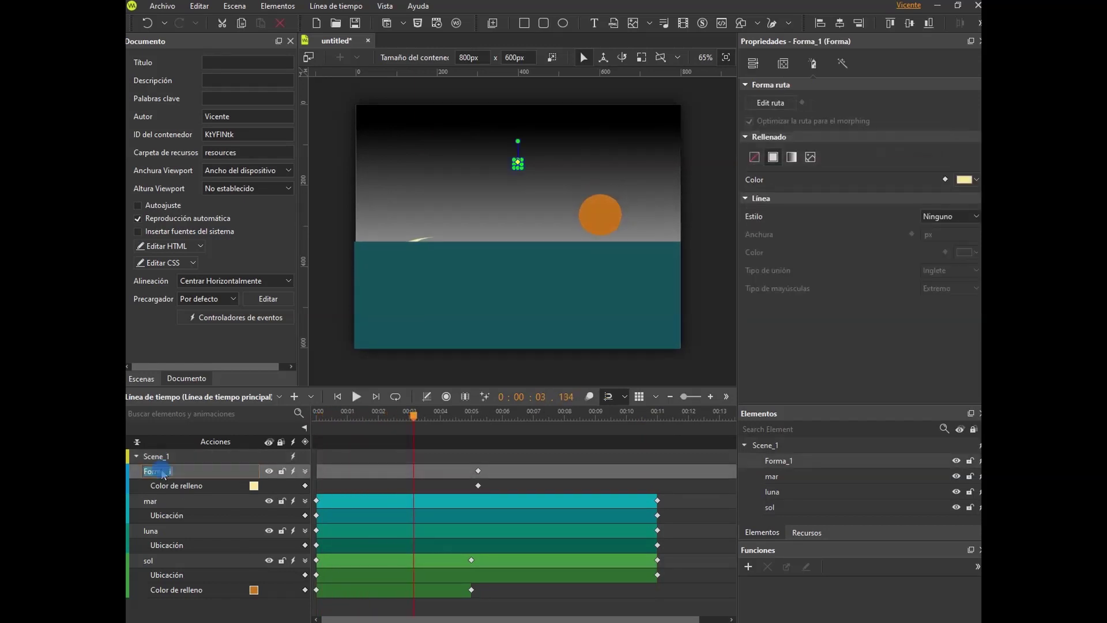
text(estrella)
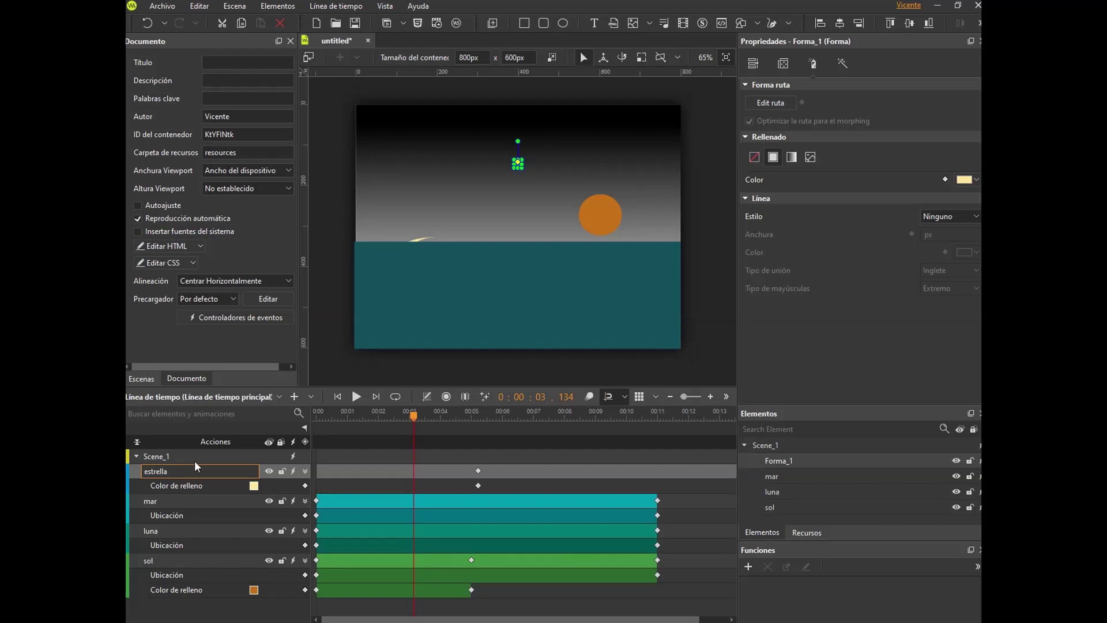
click(337, 482)
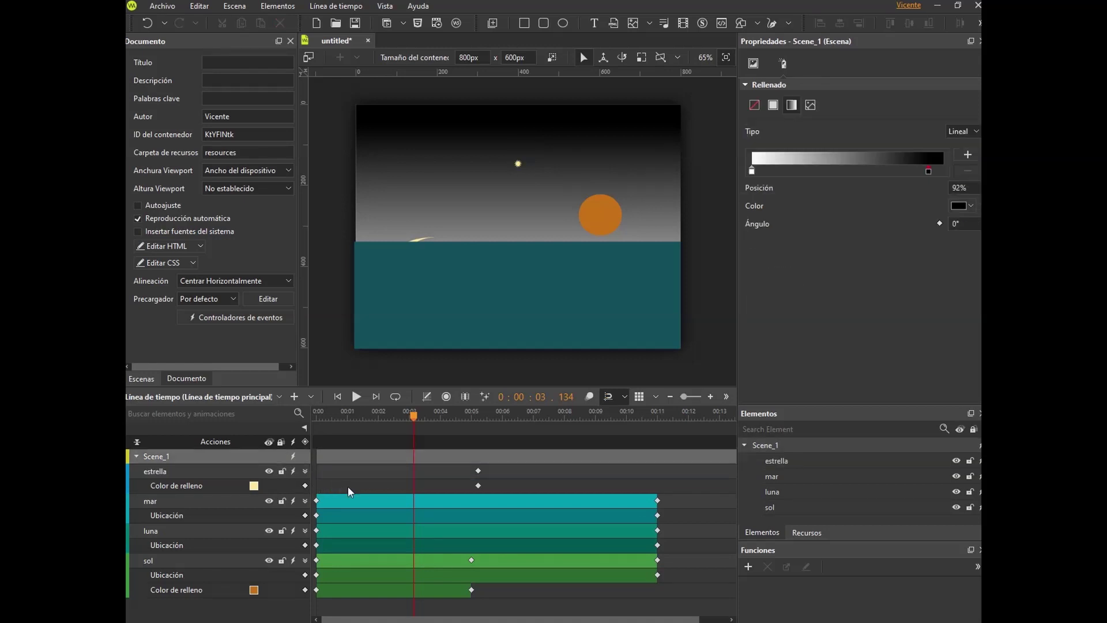
- Add a fill colour keyframe to estrella at 0 seconds and open its fill colour for editing
drag(415, 424, 486, 431)
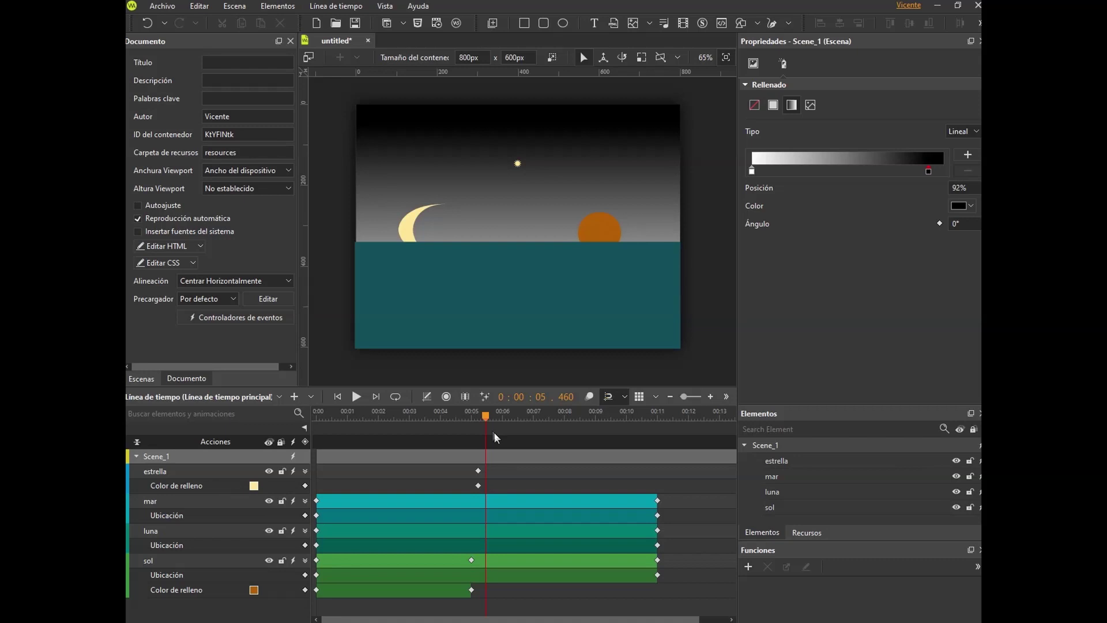
click(317, 416)
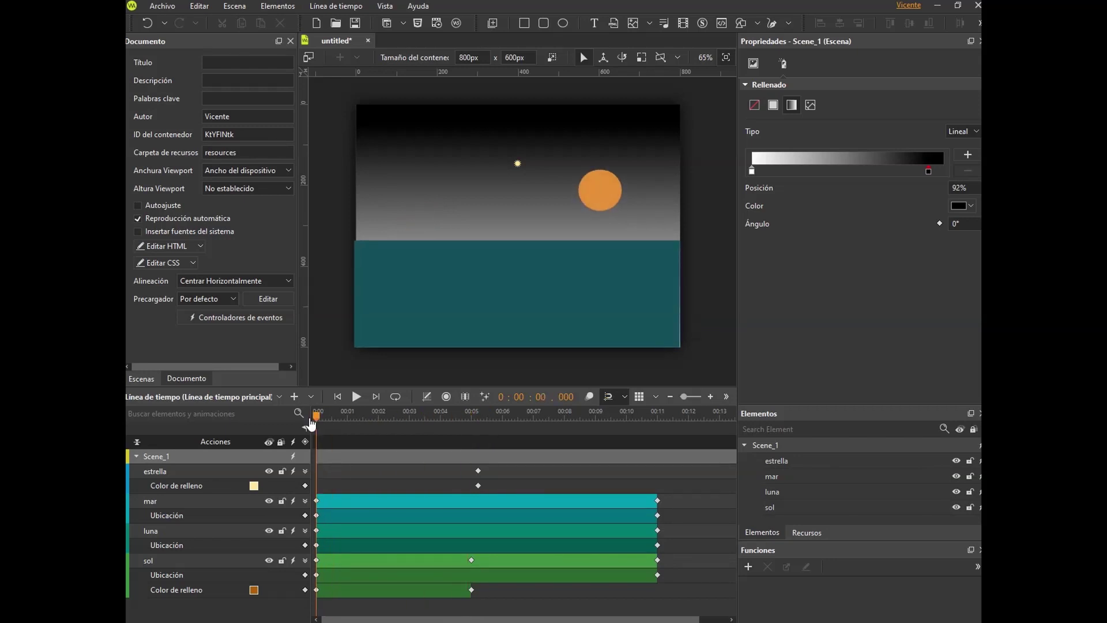
click(305, 485)
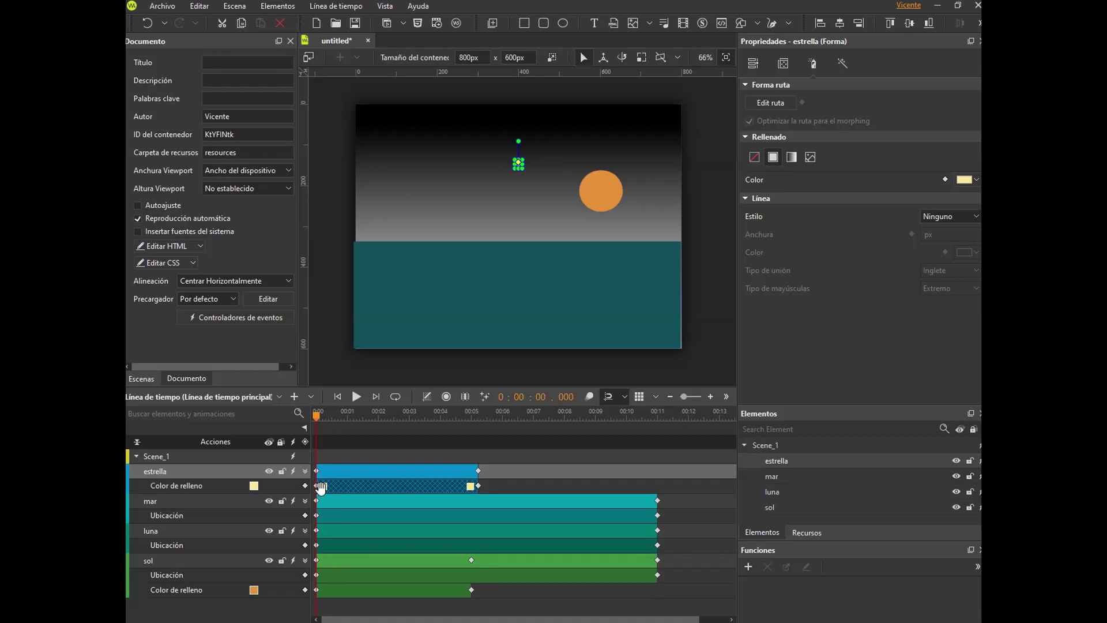
click(322, 487)
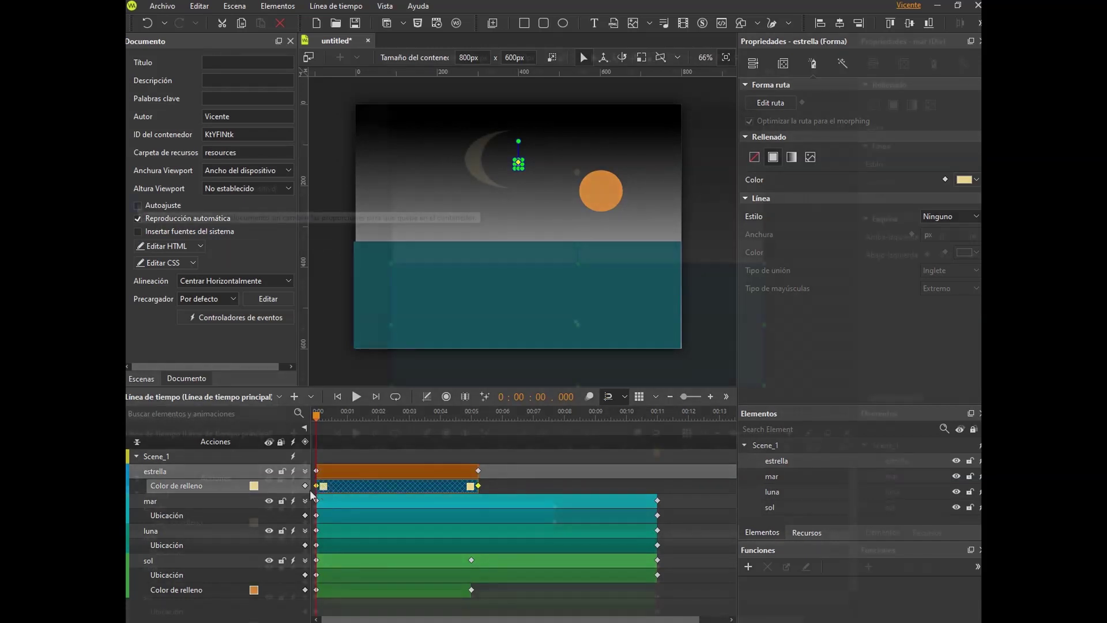
click(253, 485)
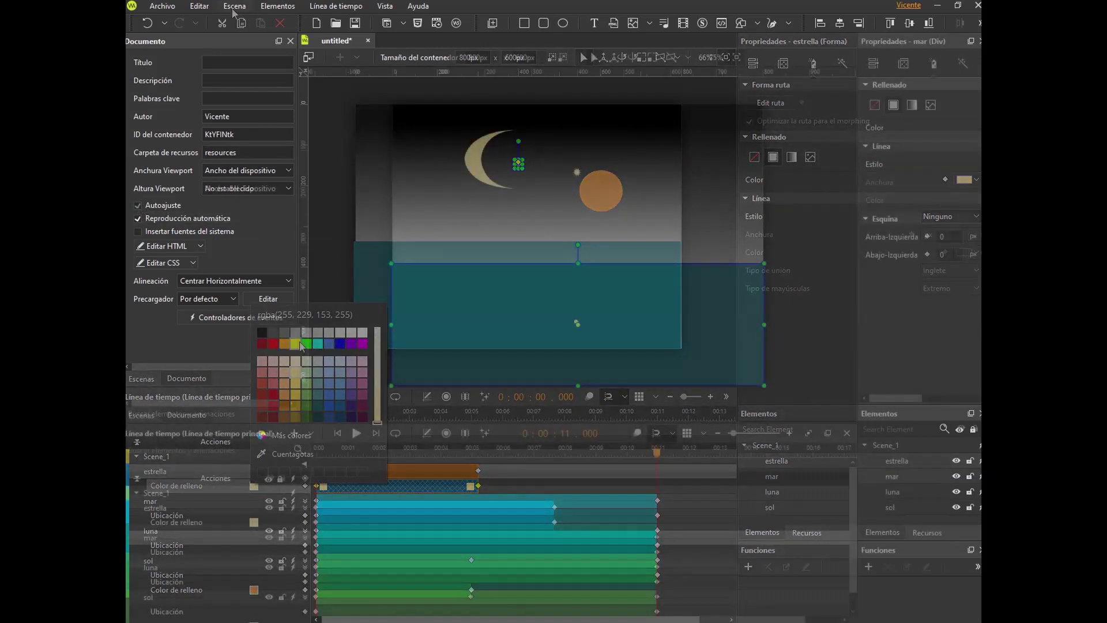
- Preview the current scene in the browser, then close the preview
click(161, 6)
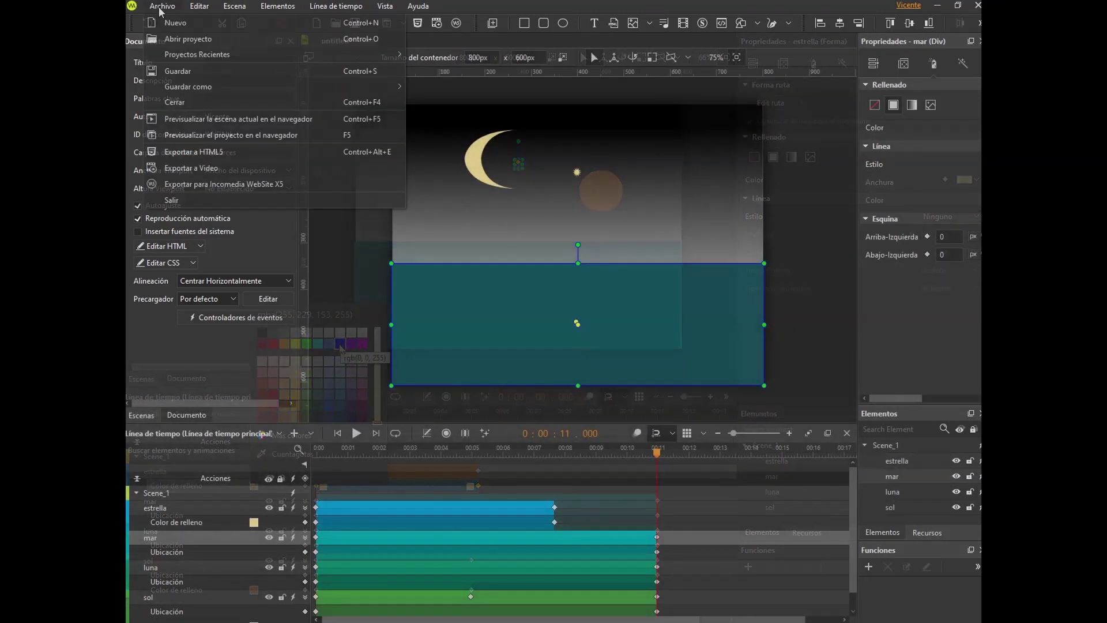
click(245, 113)
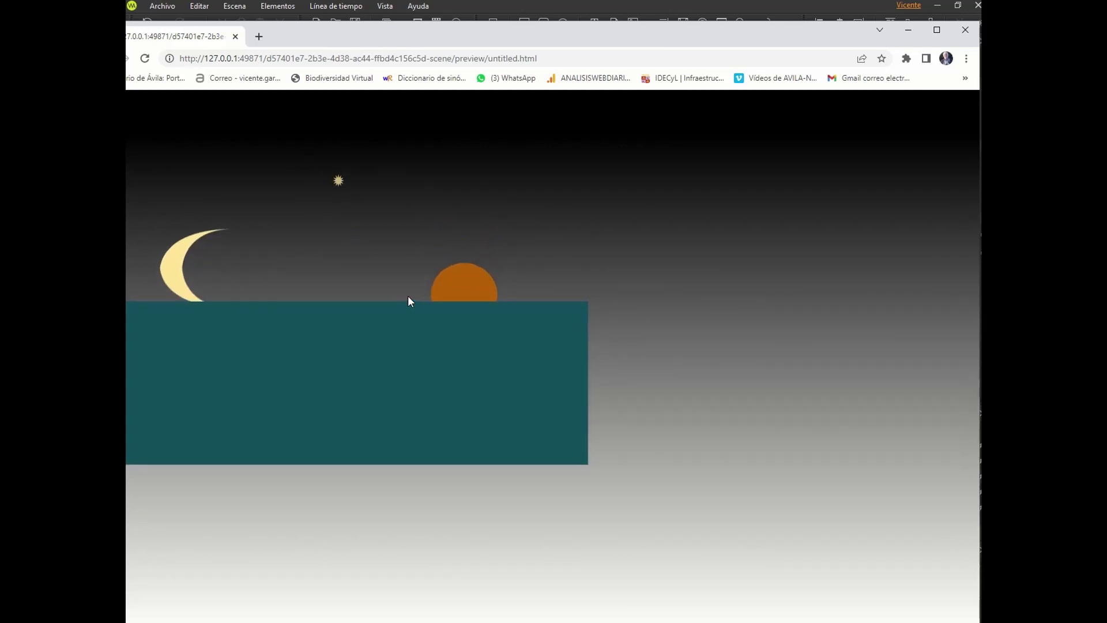
click(967, 32)
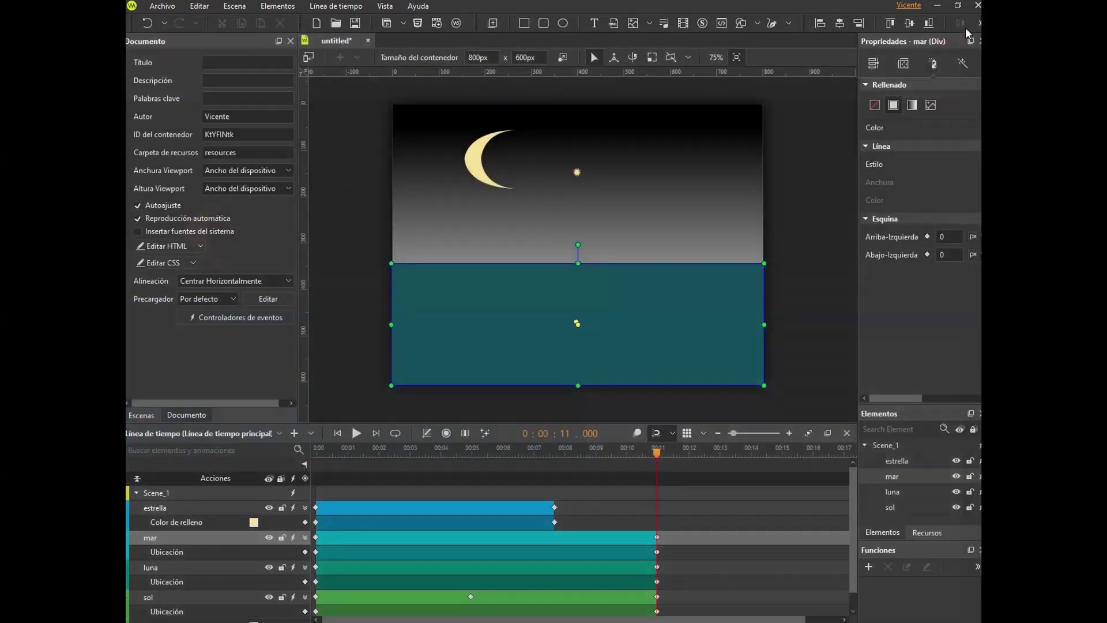
- Export the project as an MP4 video at 800 × 600, 30 frames per second and quality 100, and open the exported video
click(163, 5)
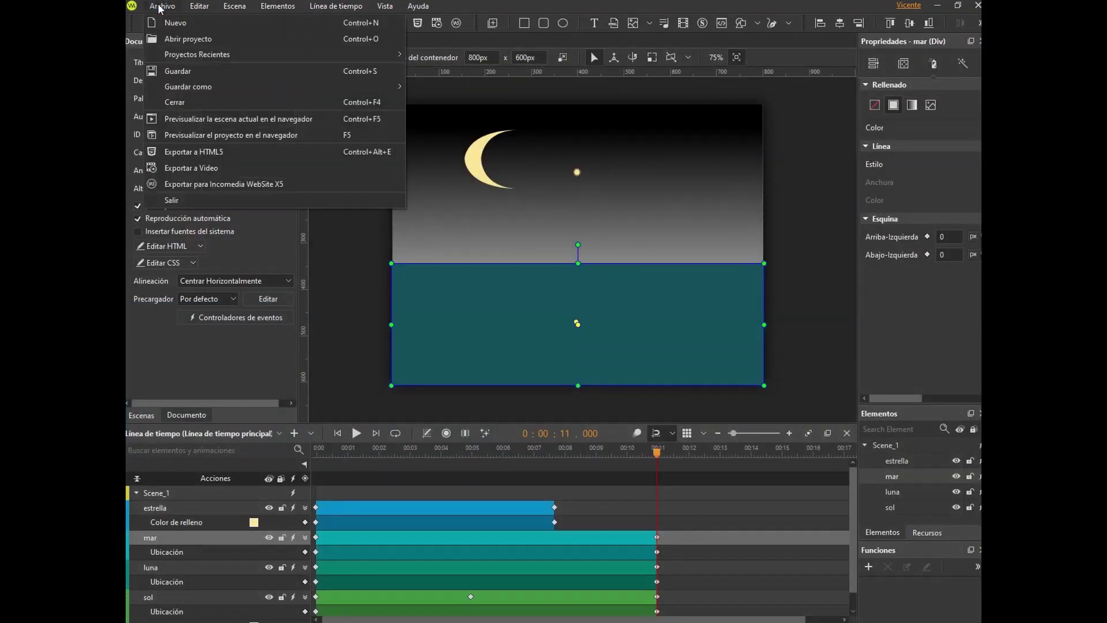
click(209, 170)
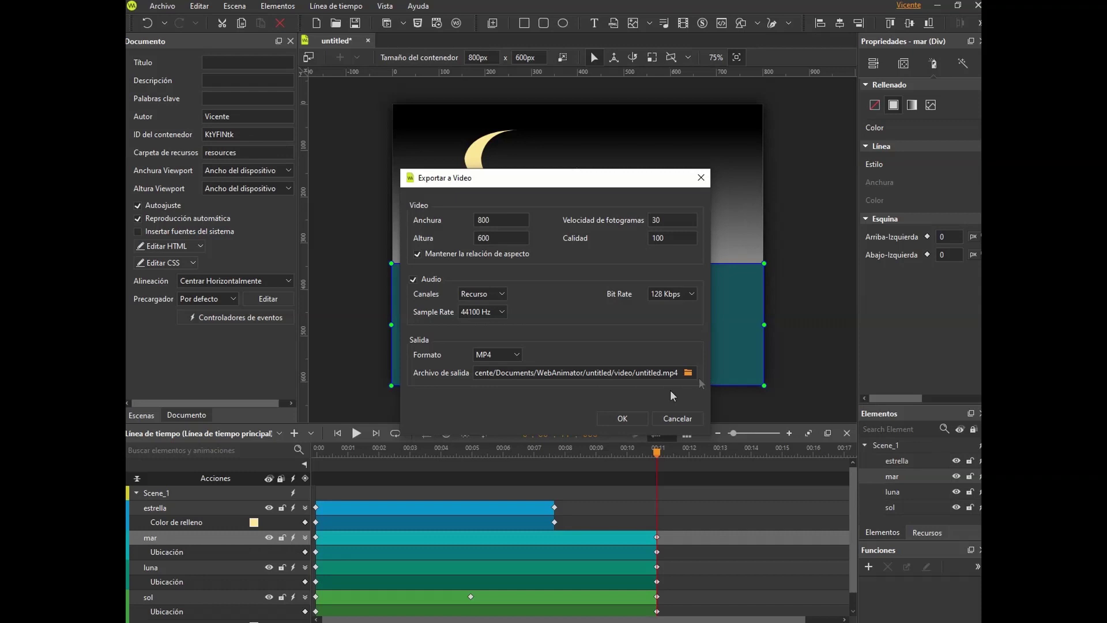
click(623, 418)
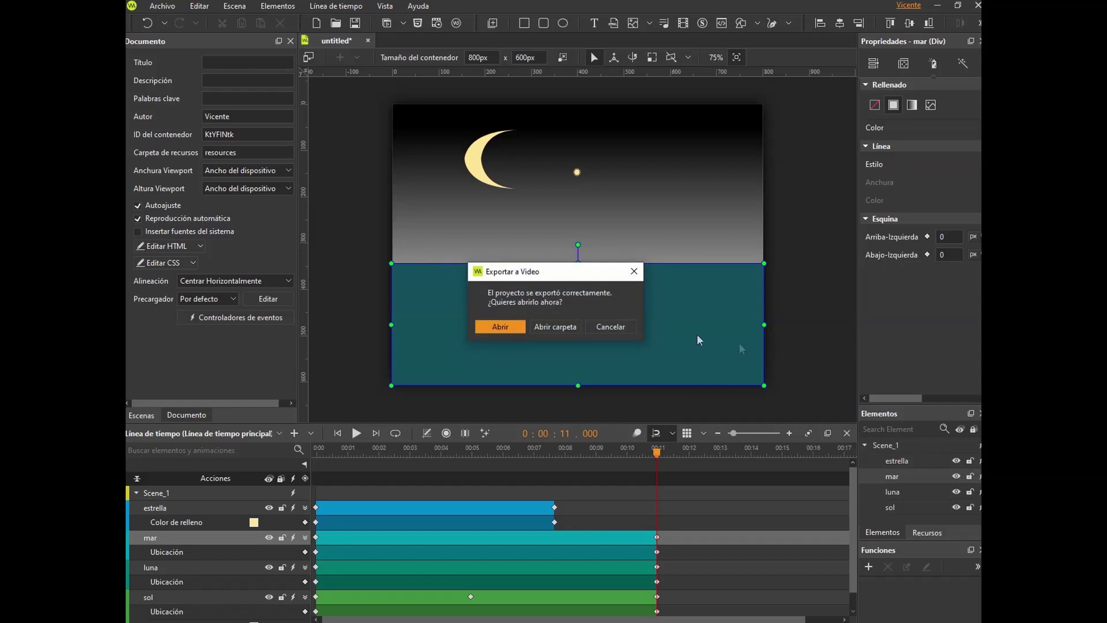
click(501, 327)
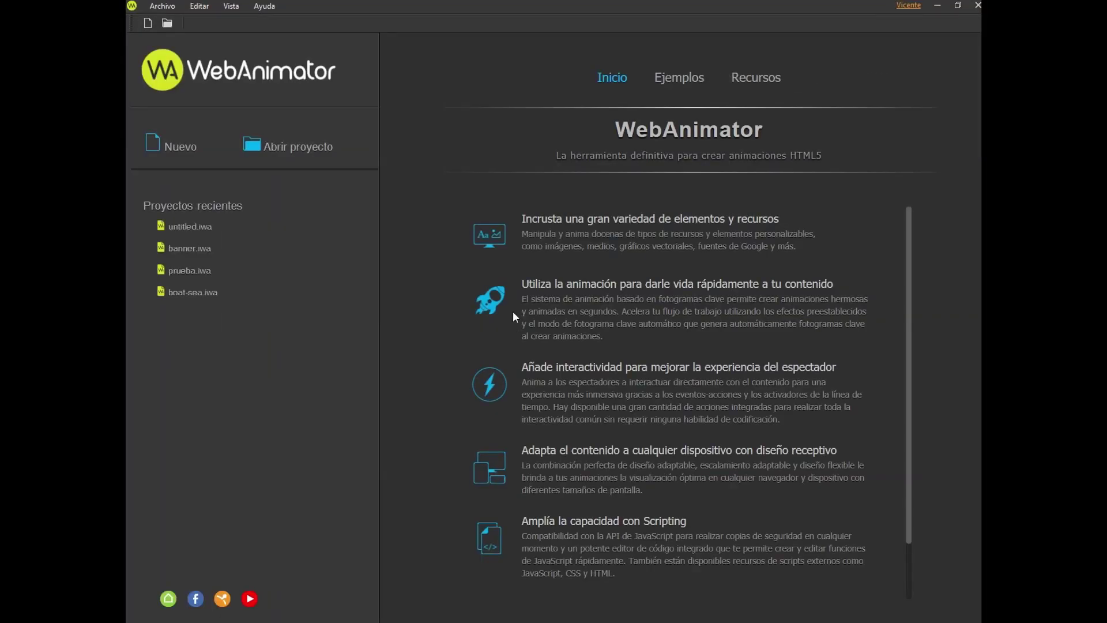
- Import the Barco y mare example as a project, overwriting the existing boat-sea project
click(675, 80)
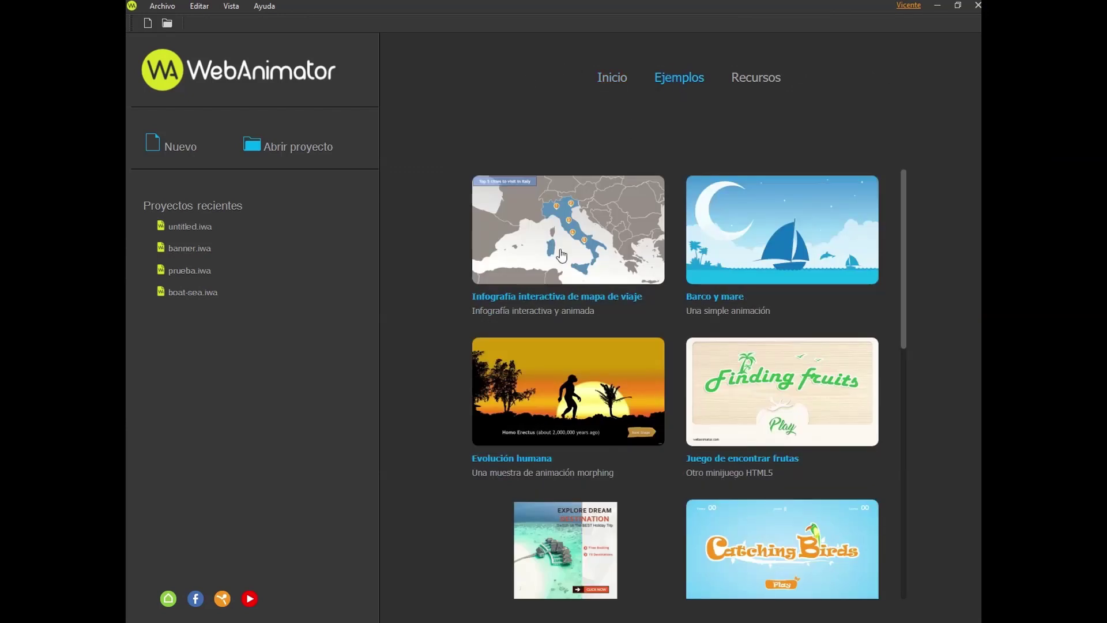
click(822, 269)
click(624, 333)
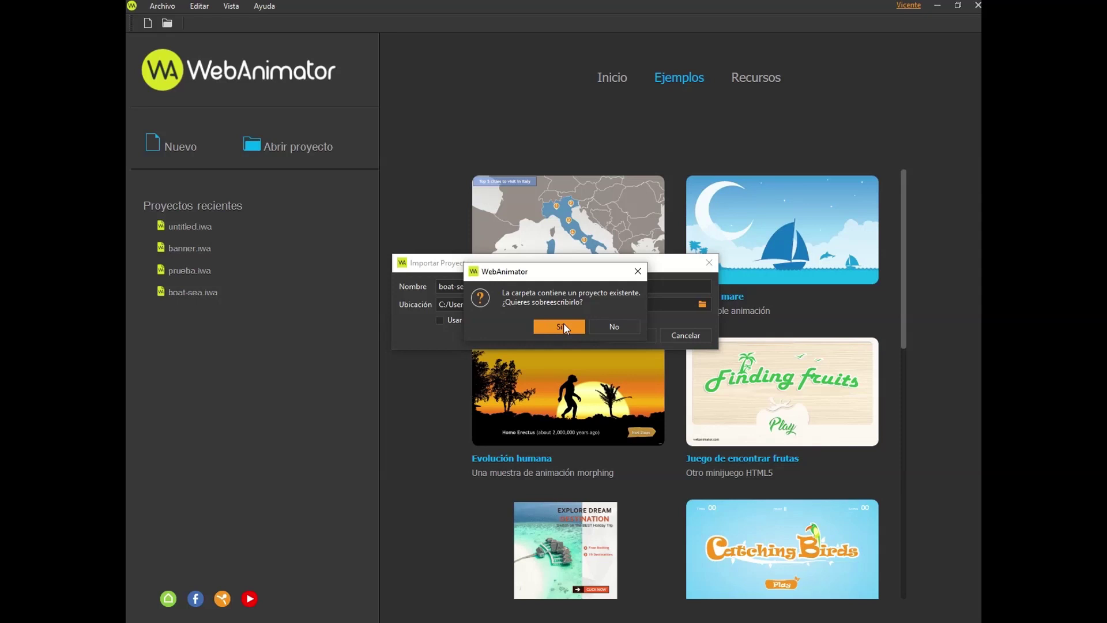
click(563, 327)
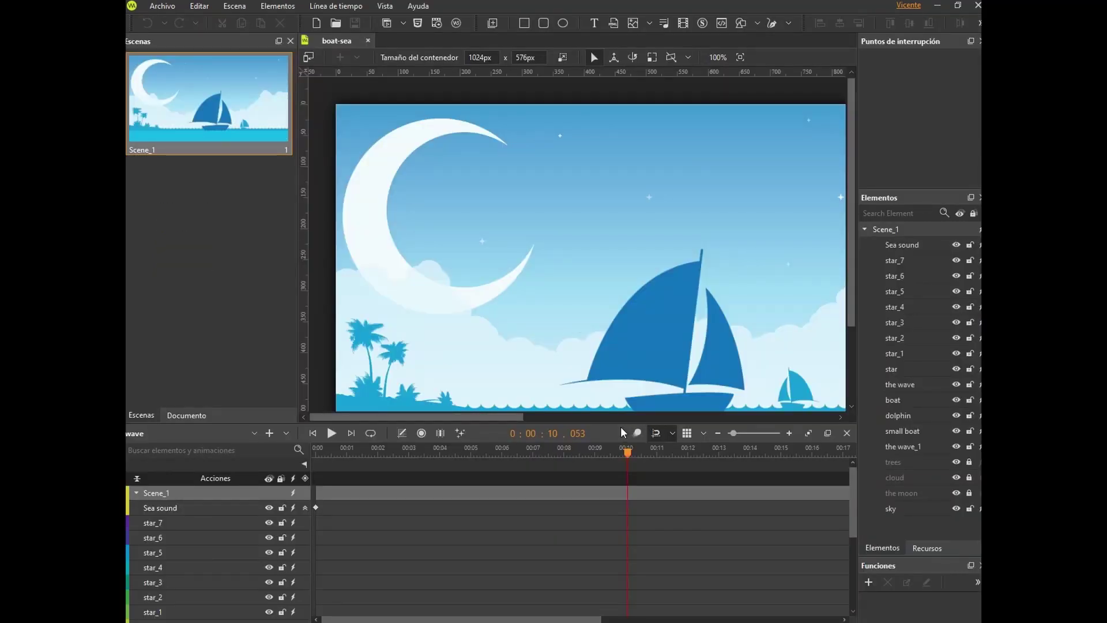
- Enlarge the canvas area, play the boat-sea animation from the start, and select the large boat
drag(621, 421, 611, 467)
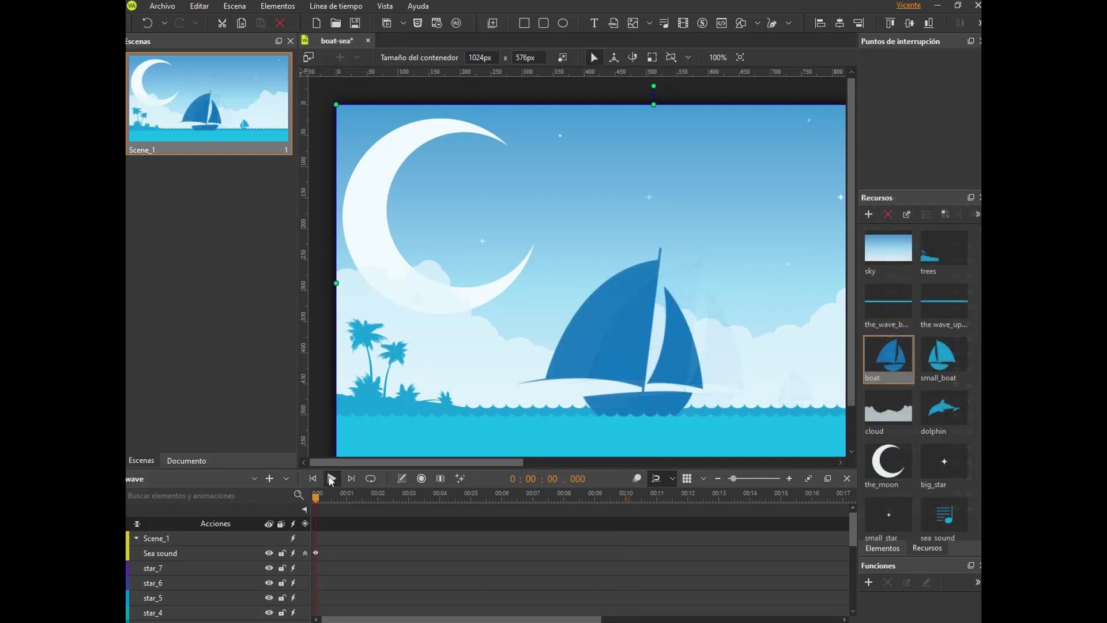
click(331, 479)
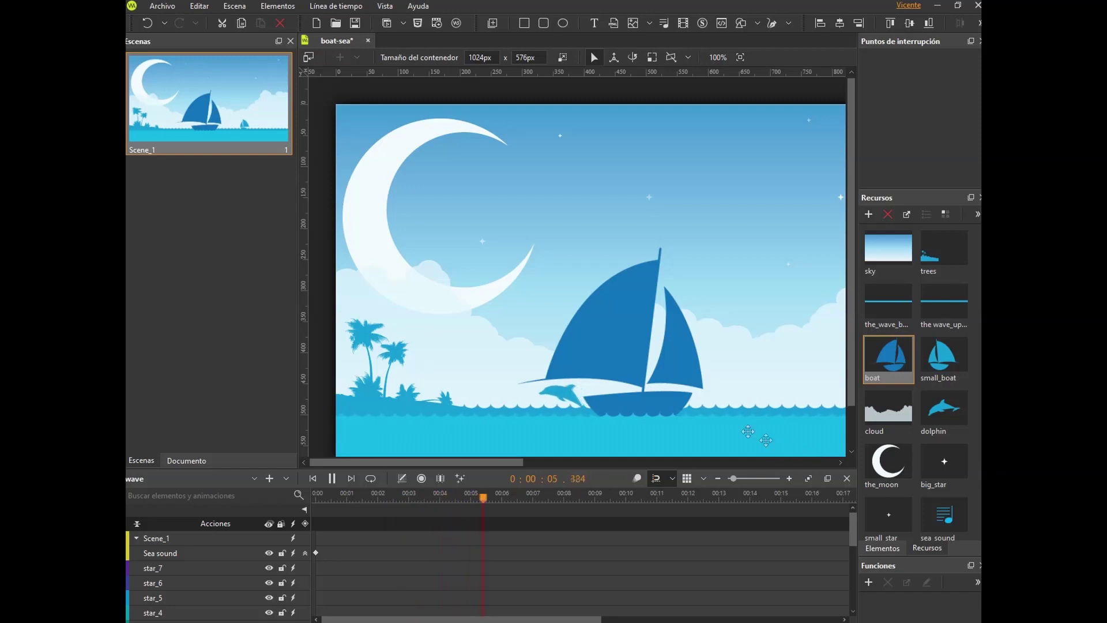
click(619, 360)
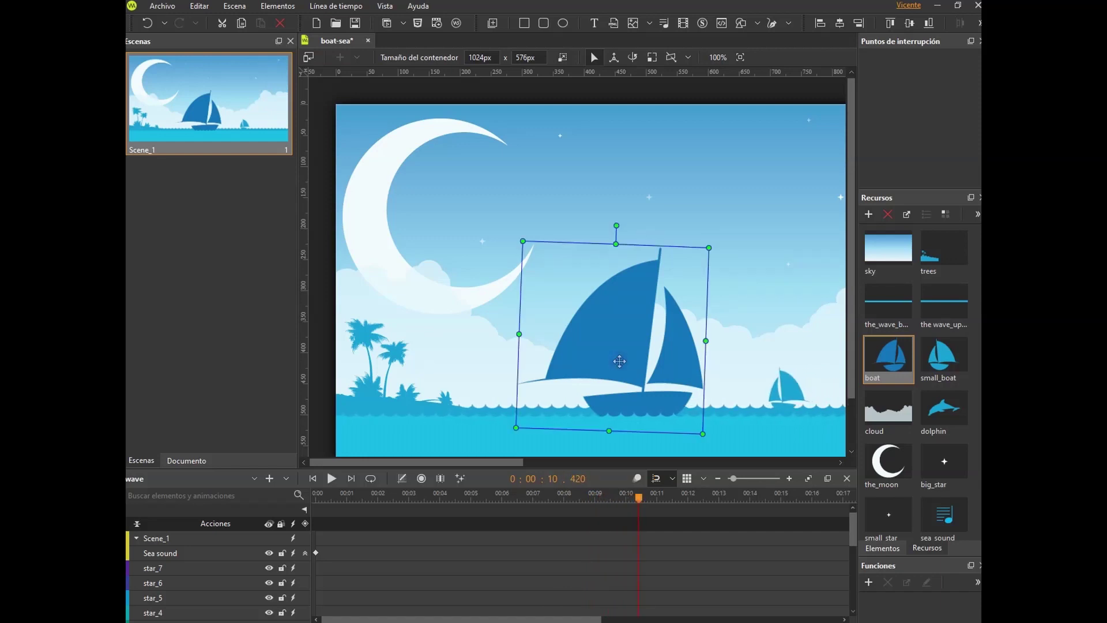
- Continue playing the boat-sea animation from the current playhead position
click(332, 479)
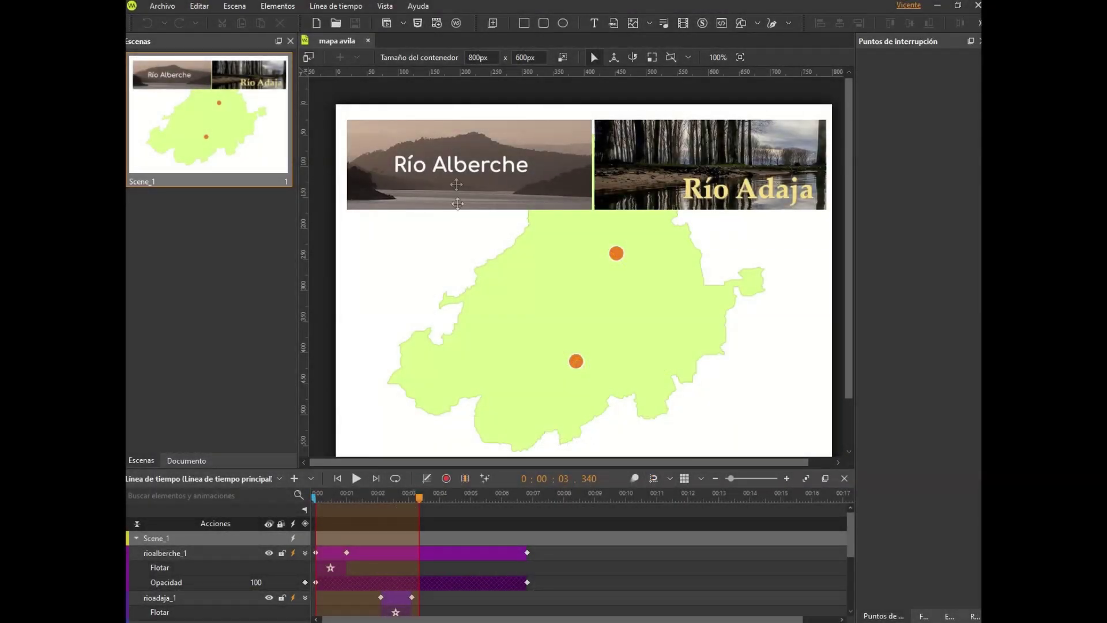
- Examine the two river banners and the two round map markers in the mapa avila project, and scrub the timeline across their animations
click(412, 151)
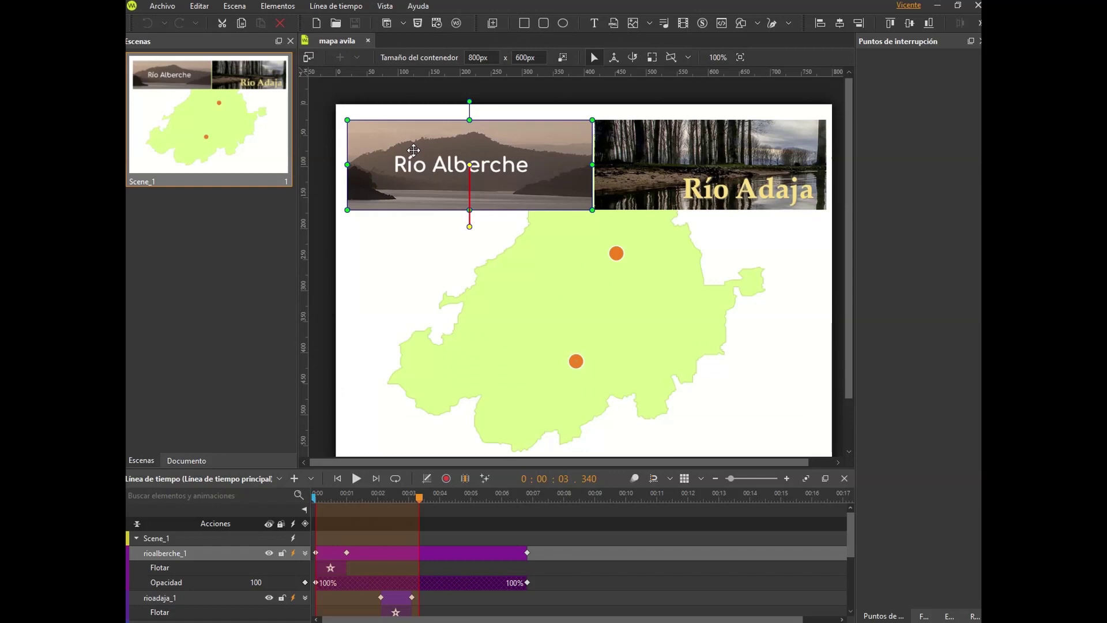
click(664, 162)
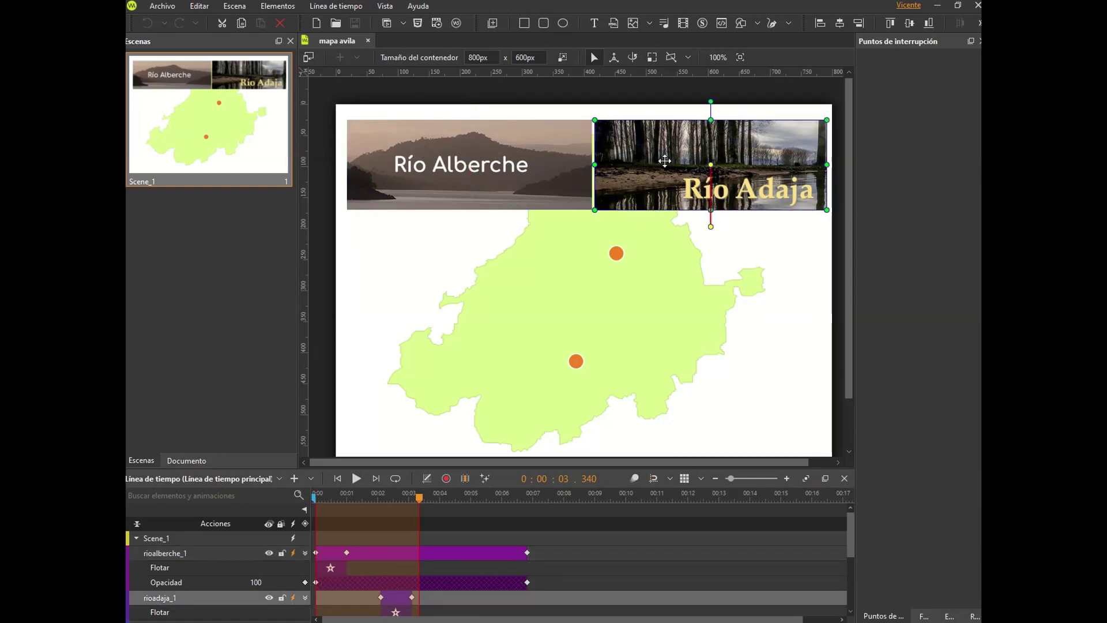
click(618, 255)
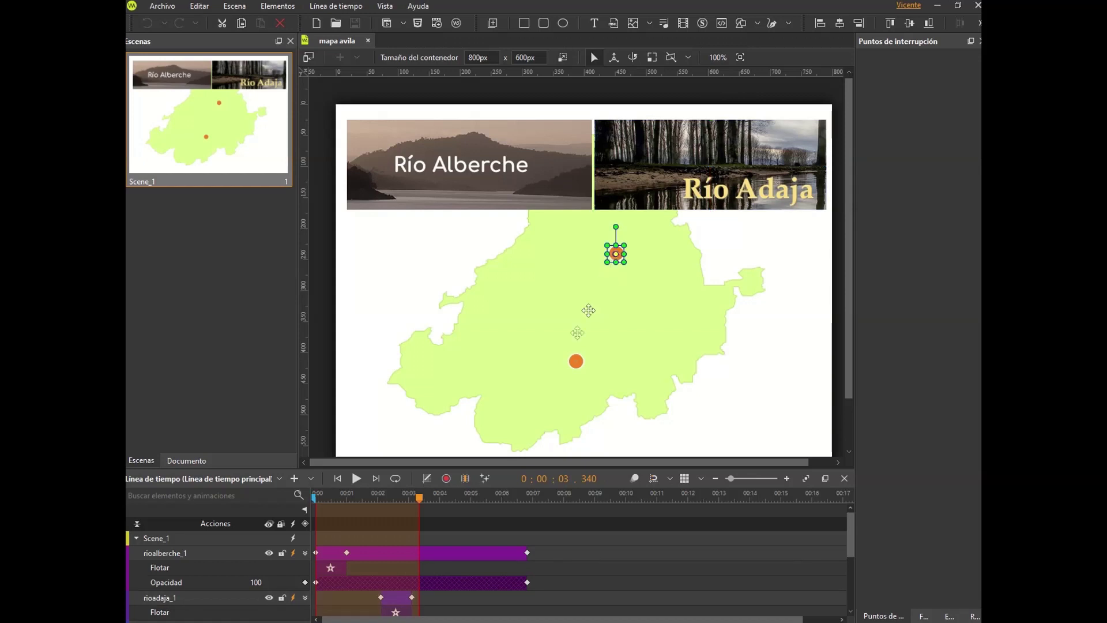
click(576, 360)
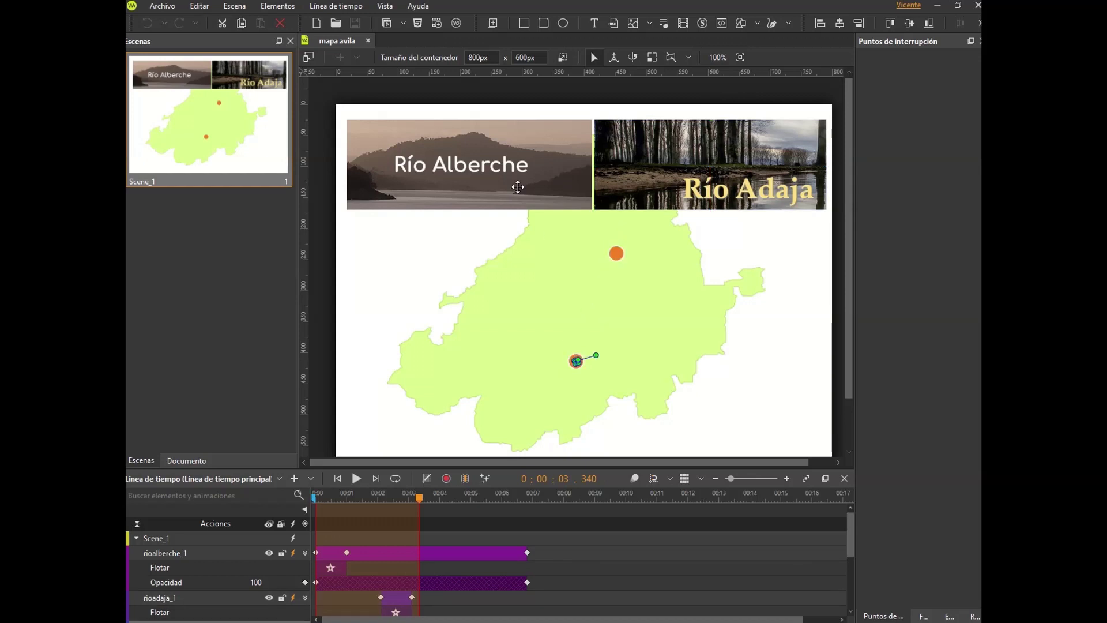
click(517, 187)
click(629, 185)
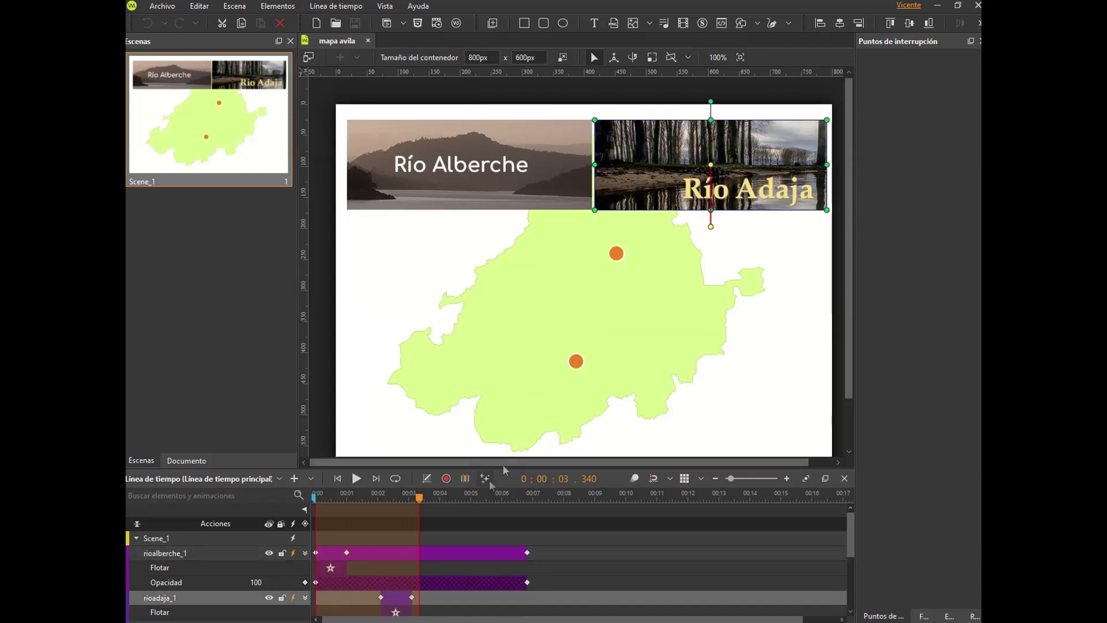
drag(419, 501, 529, 526)
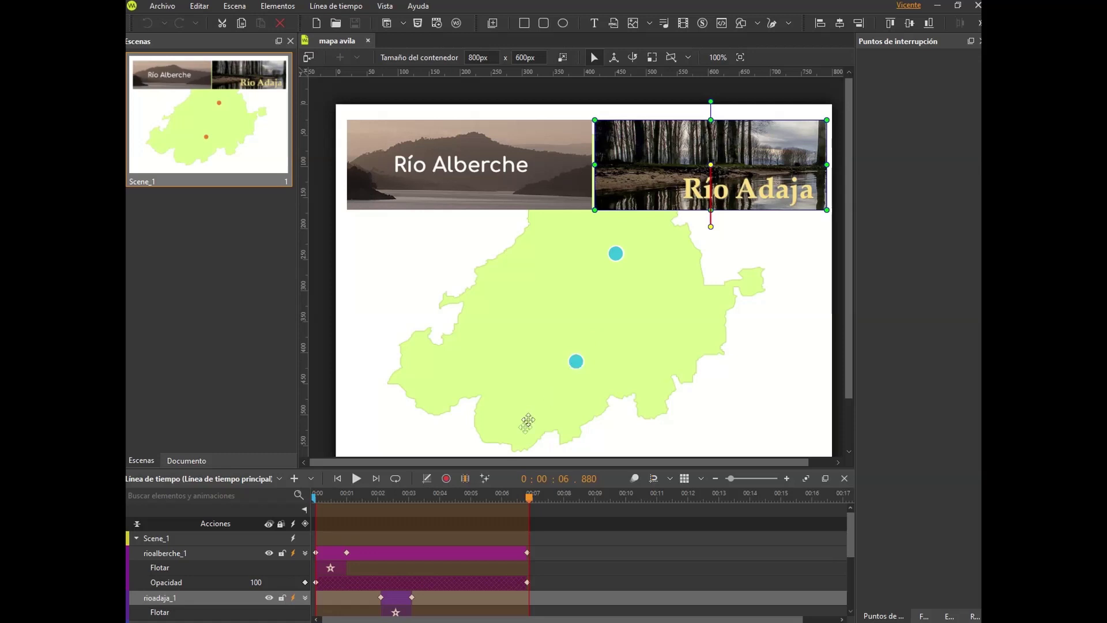
drag(530, 502, 415, 500)
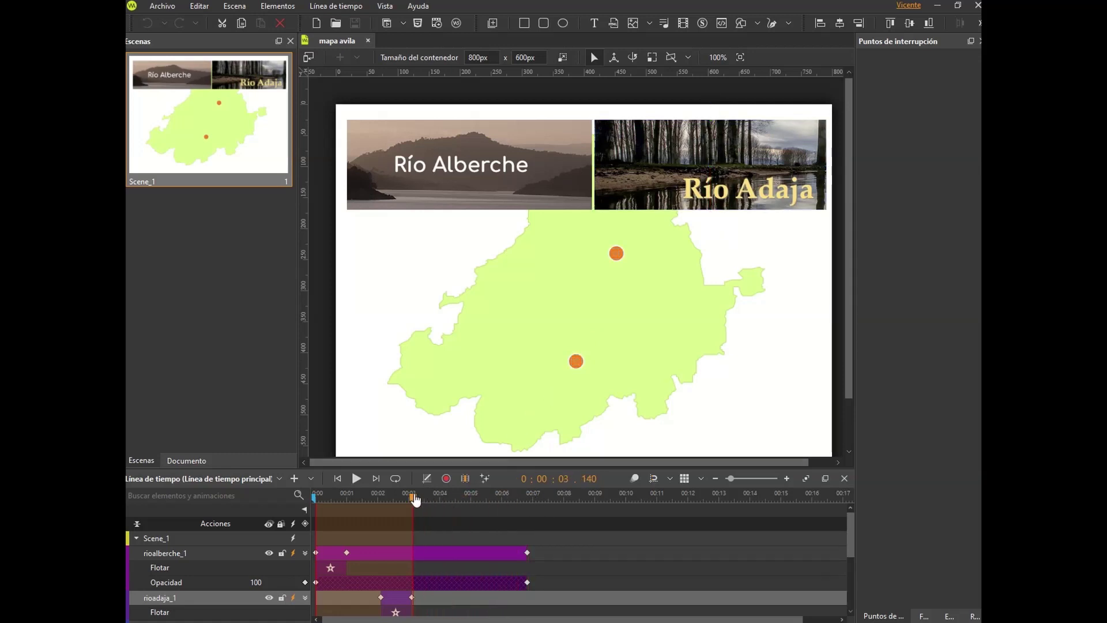
- Show the lower map marker's properties, review its mouse-over event handlers, and close the handlers dialog
click(577, 361)
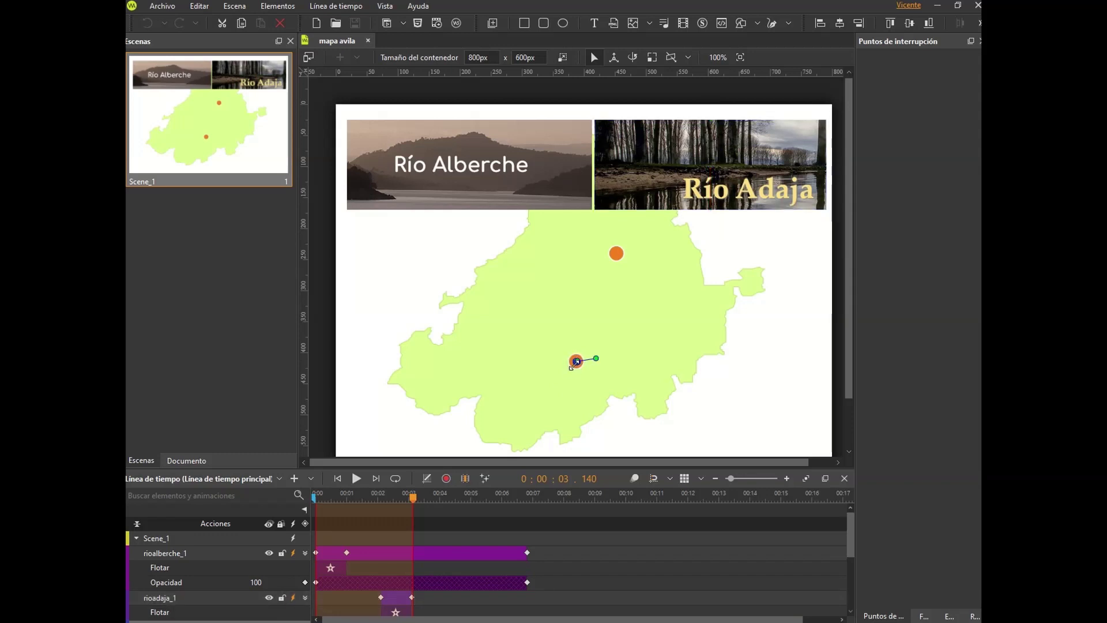
click(384, 6)
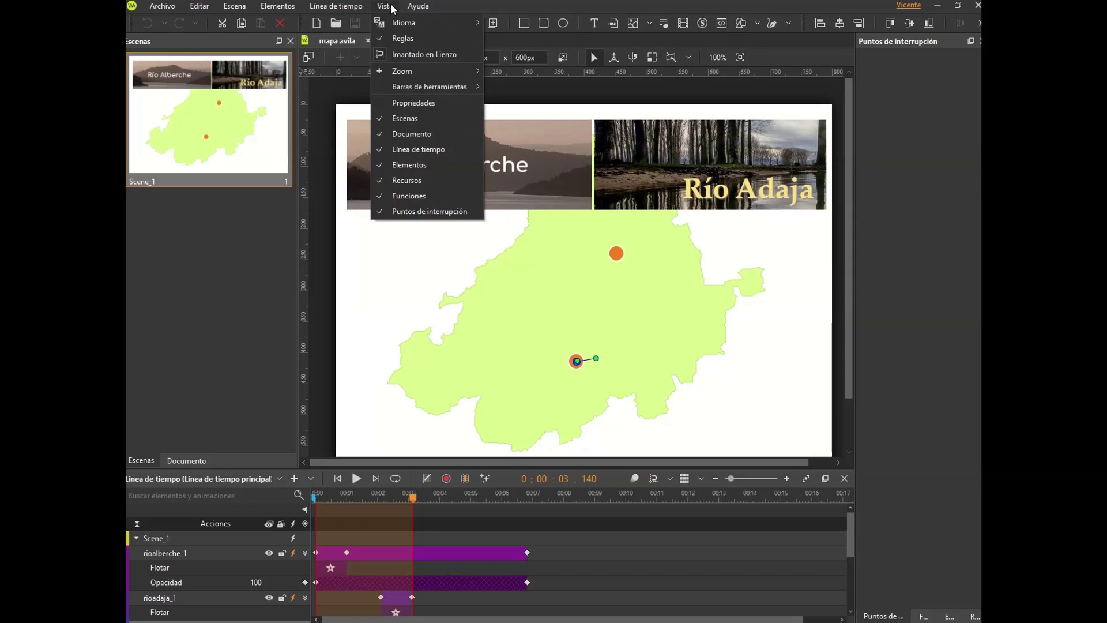
click(405, 106)
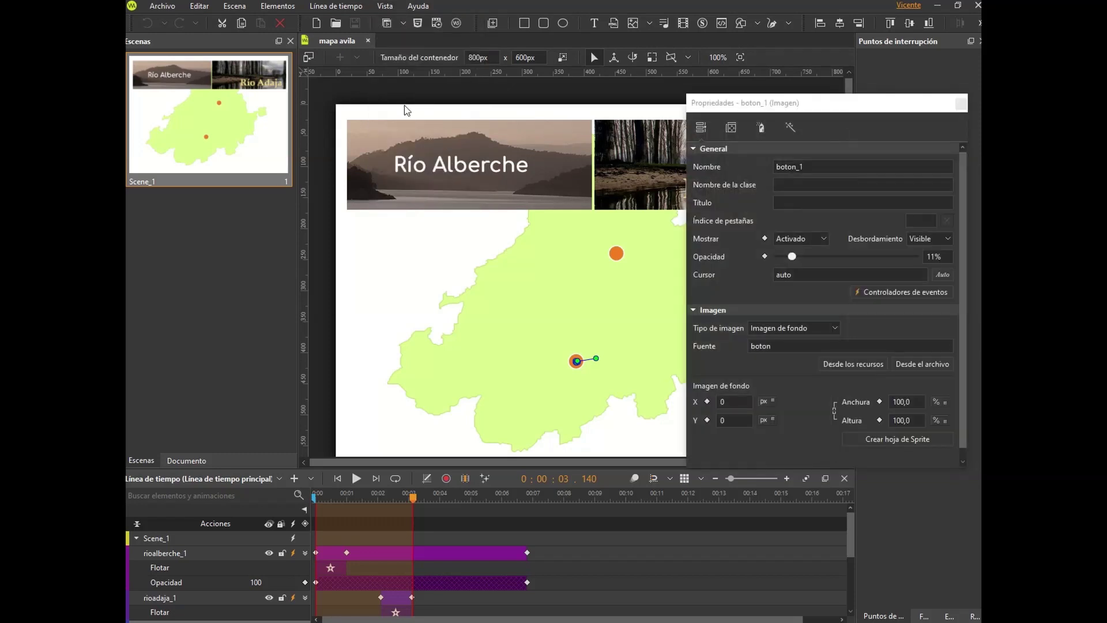
click(893, 291)
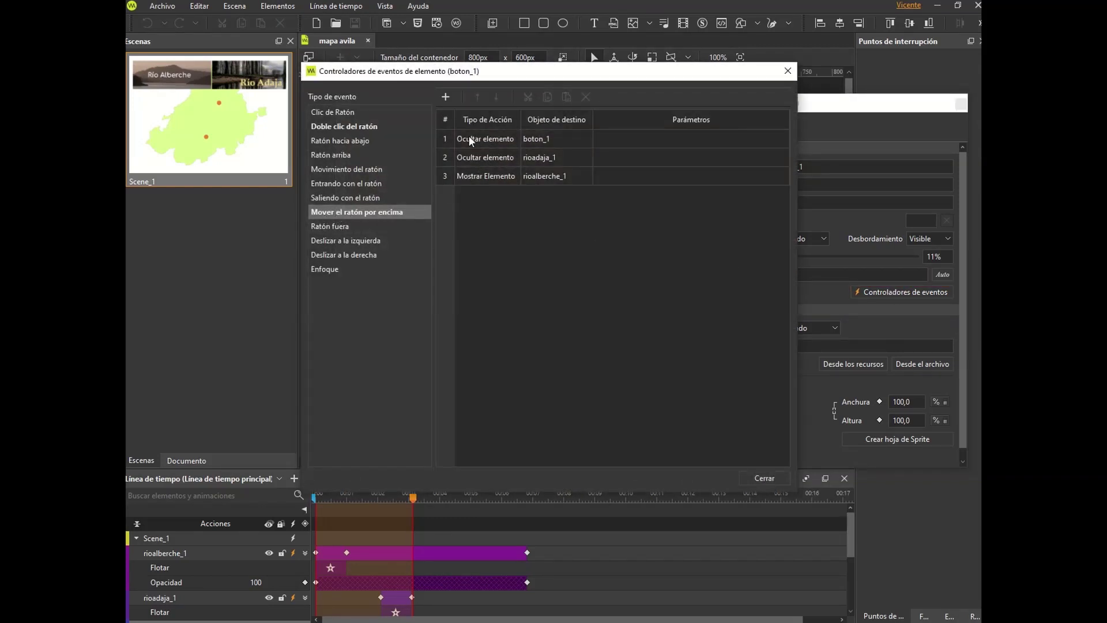
drag(542, 71, 580, 222)
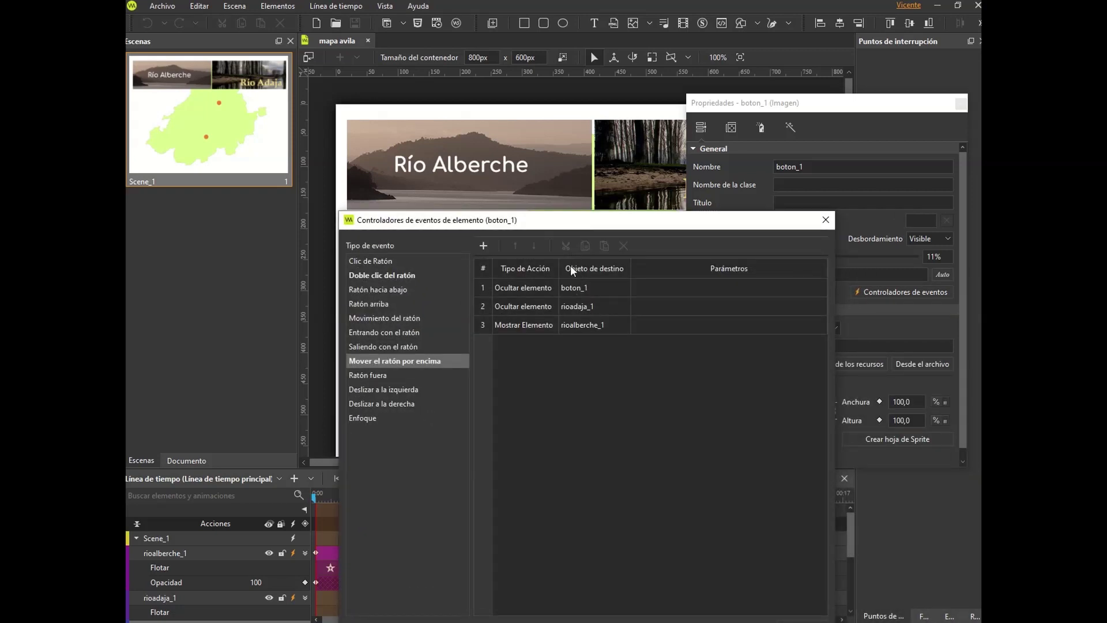
click(826, 219)
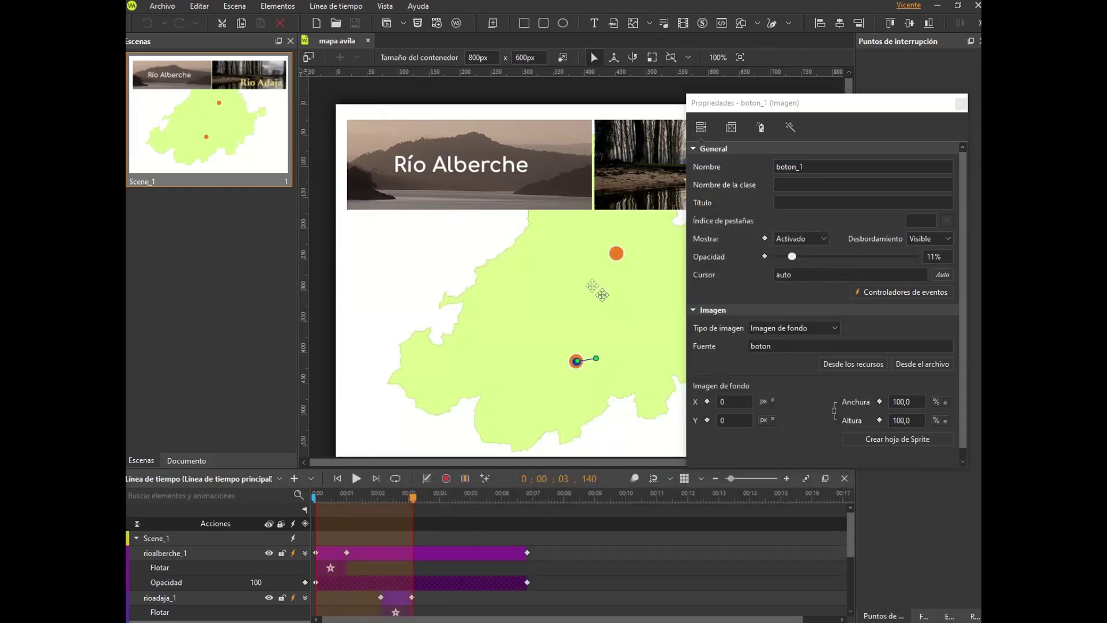
- Review the upper map marker's mouse-over event handlers and the URL parameters of its double-click action
click(616, 254)
click(882, 292)
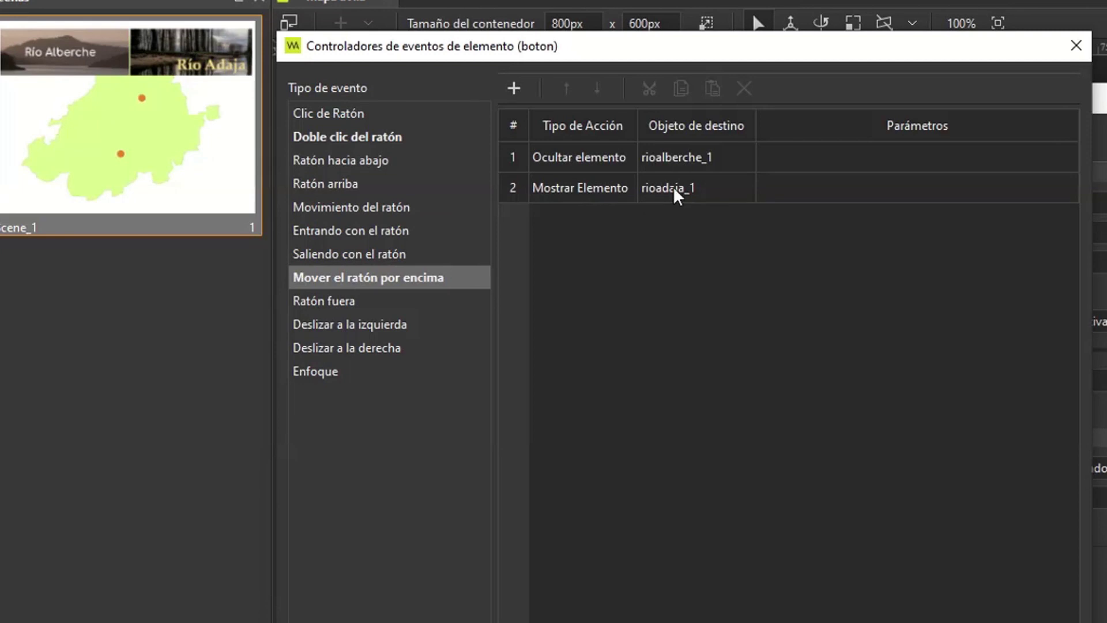
click(339, 139)
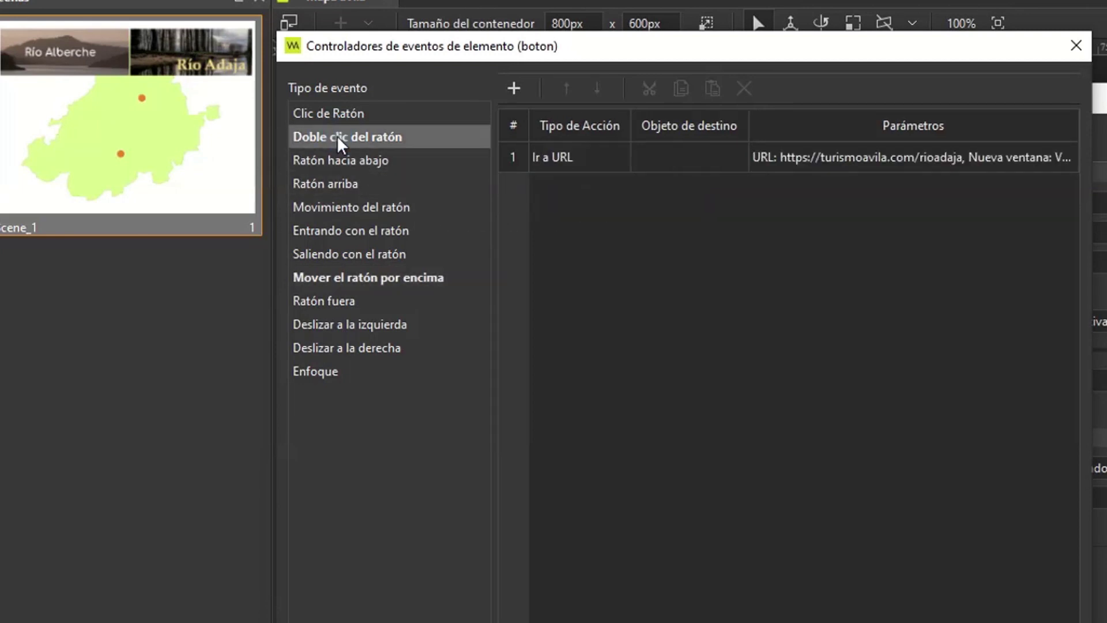
click(942, 160)
click(941, 158)
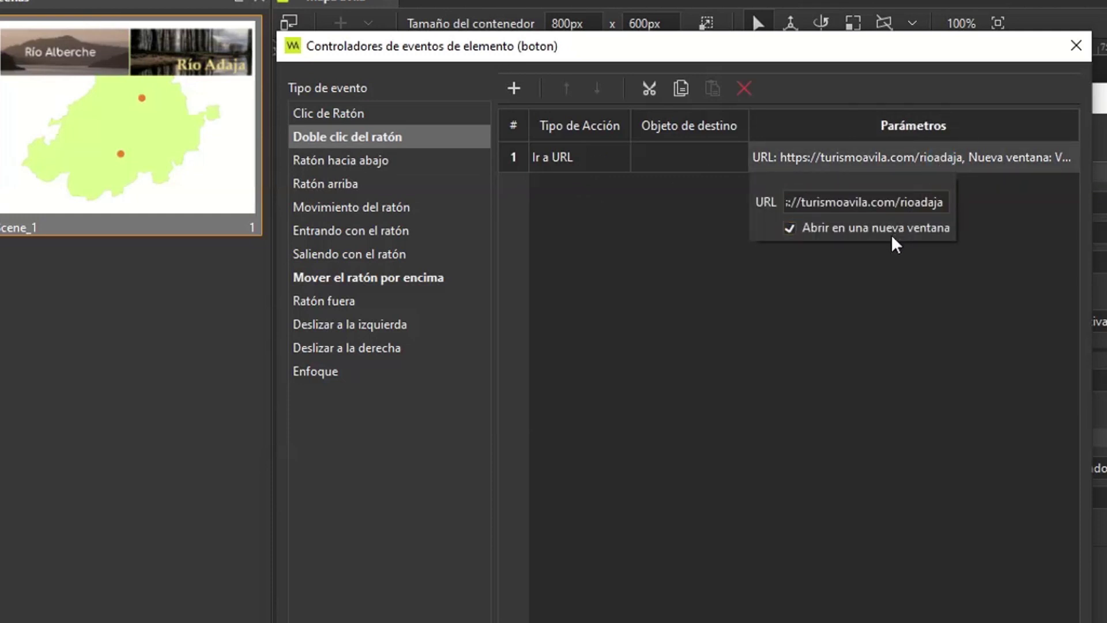
click(981, 222)
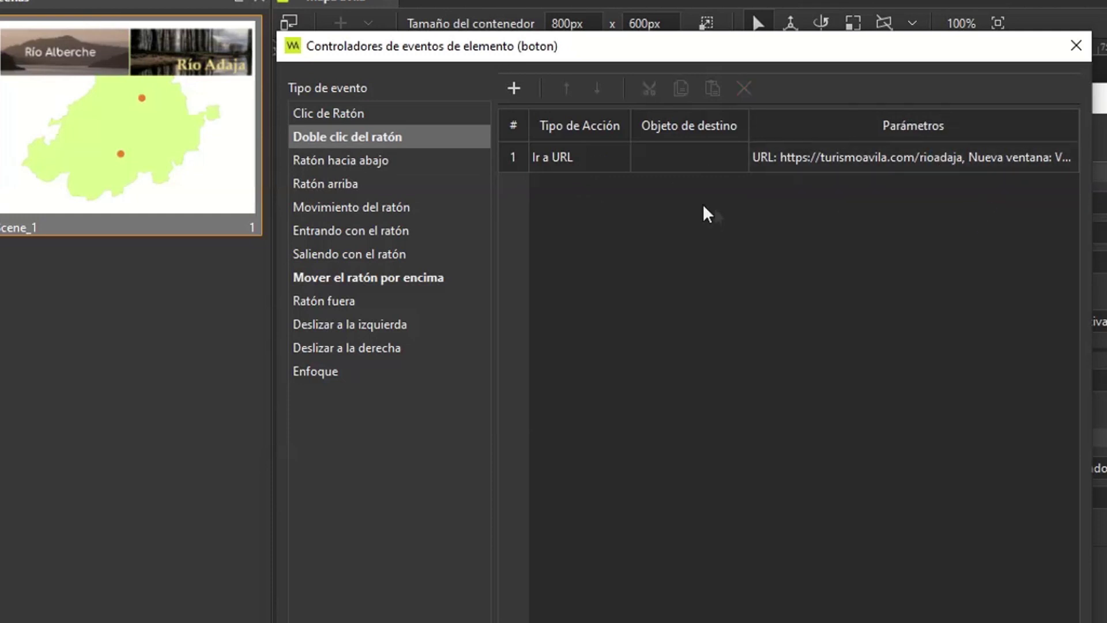
- Browse the actions available for the upper marker's double-click event, try adding an Ejecutar JavaScript action, and delete it
click(513, 88)
mouse_move(535, 121)
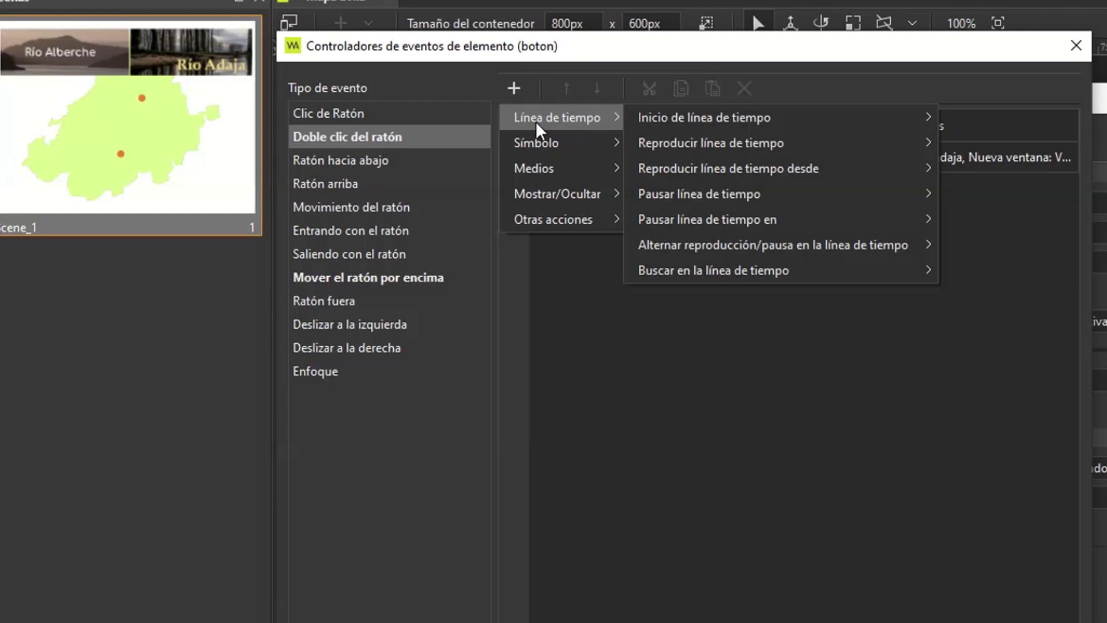
mouse_move(672, 119)
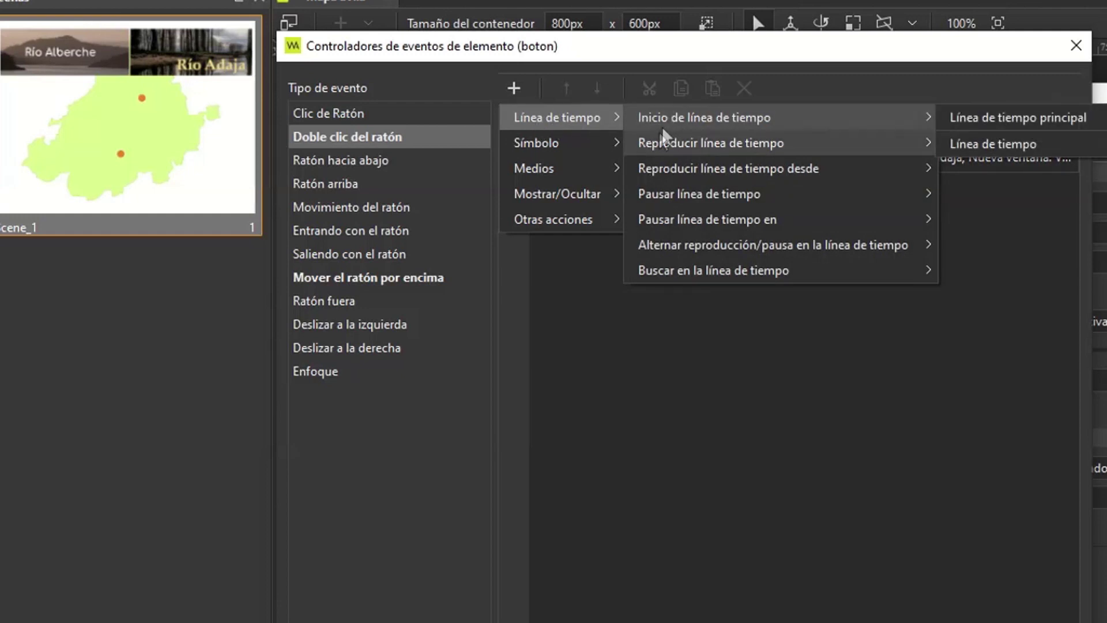
mouse_move(659, 134)
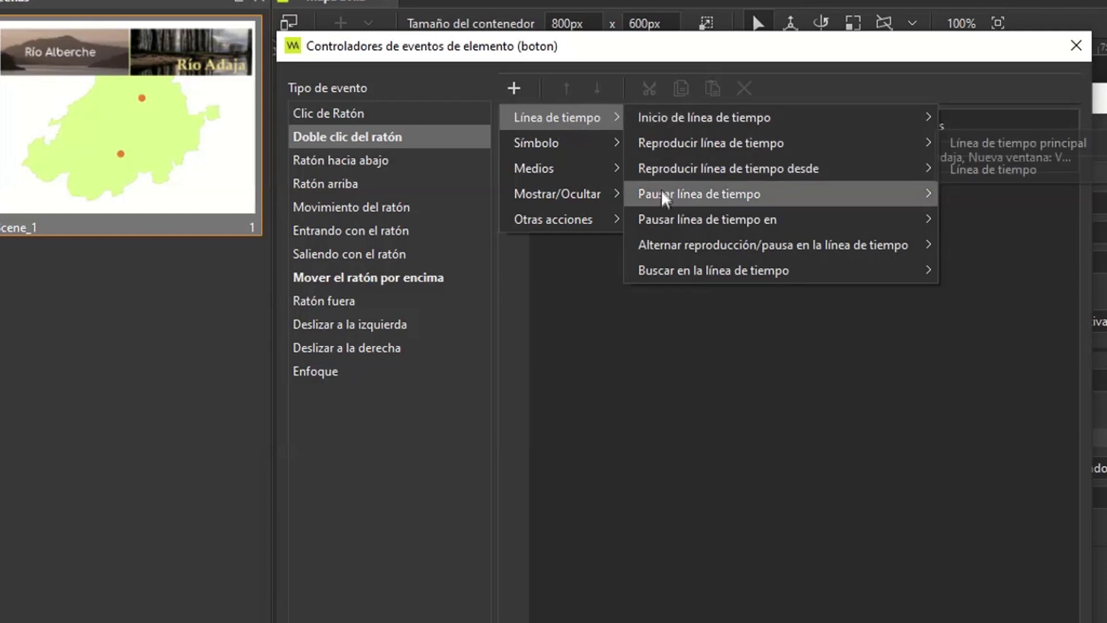
mouse_move(595, 181)
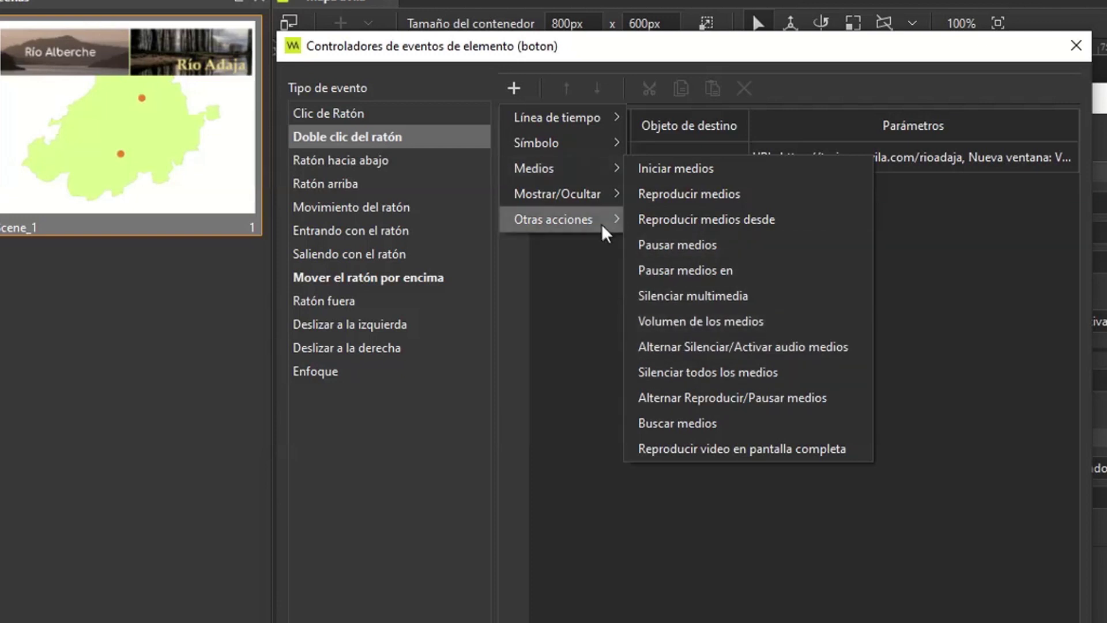
mouse_move(594, 226)
mouse_move(663, 227)
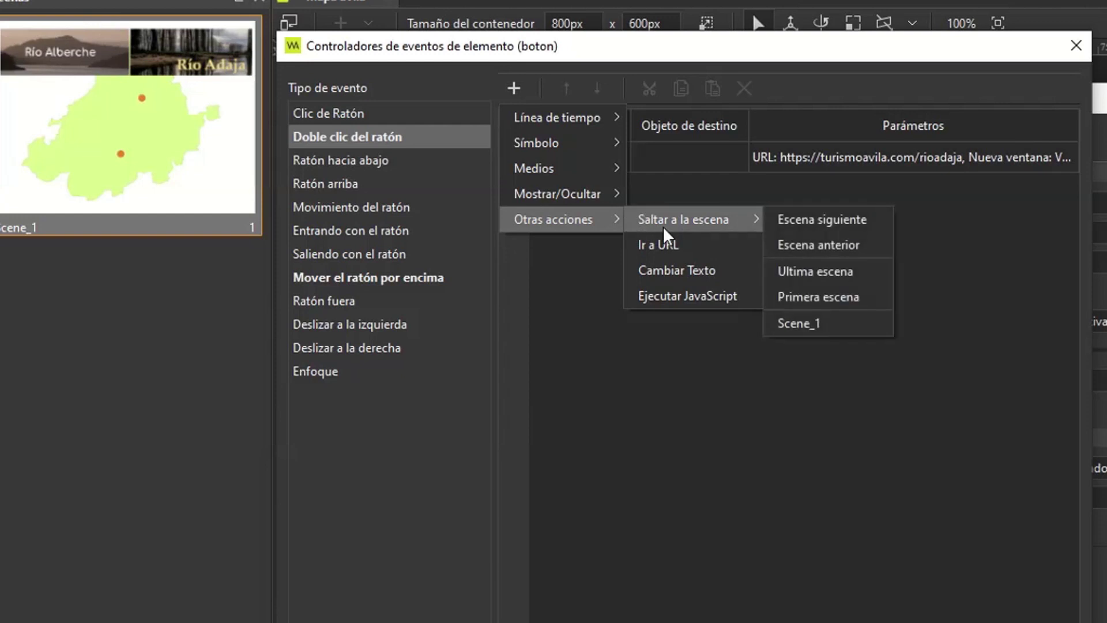
click(676, 295)
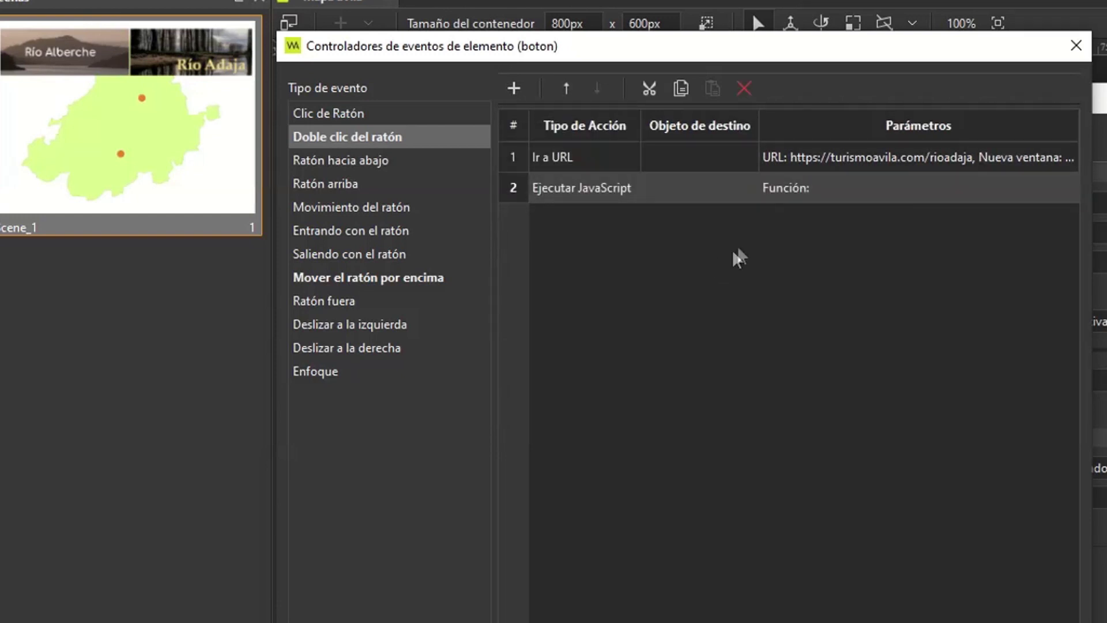
click(744, 88)
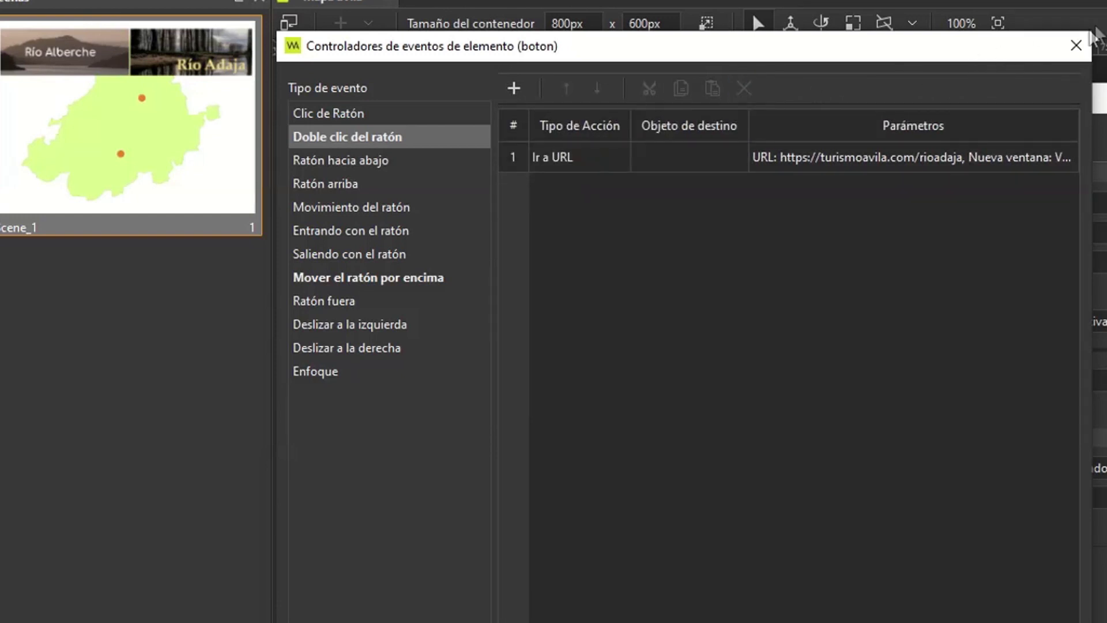
- Close the event handlers and properties windows, and preview the whole project in the browser
click(1075, 46)
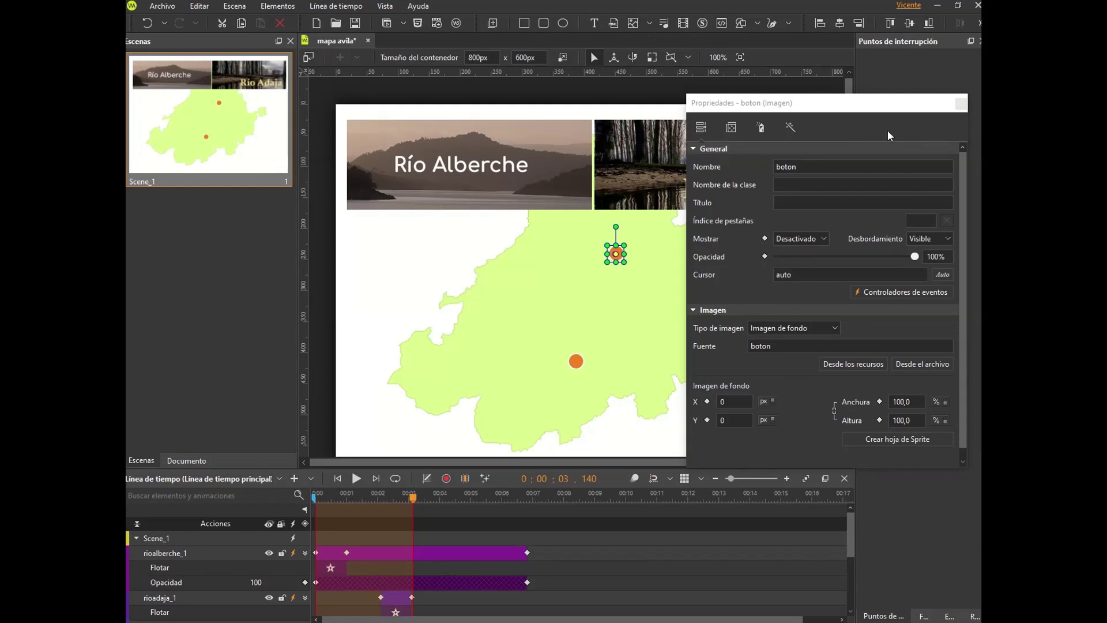
click(934, 106)
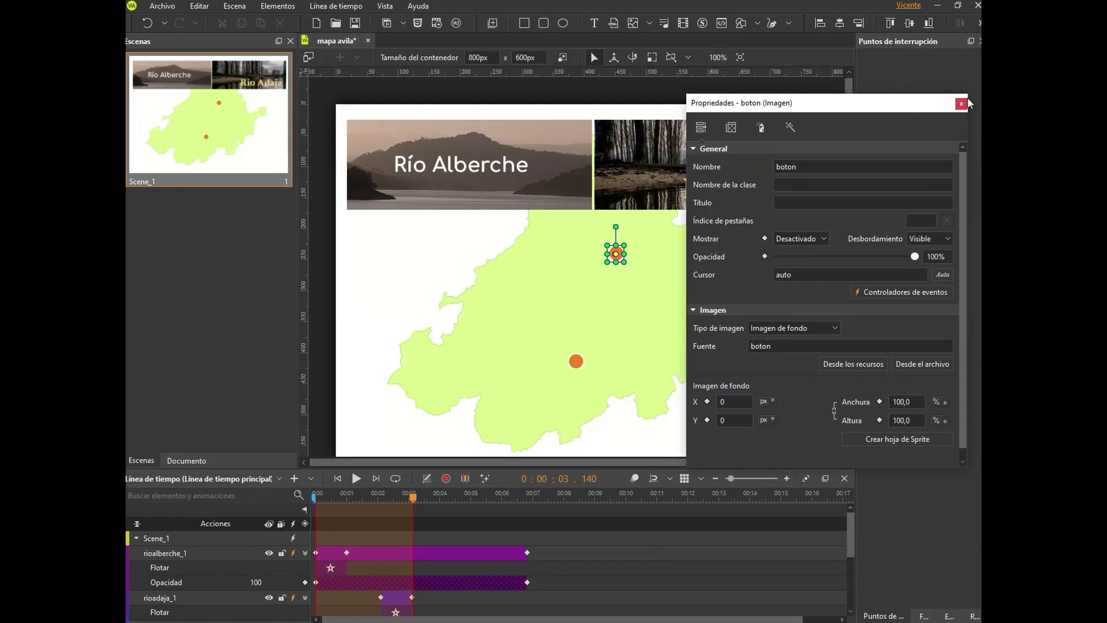
click(961, 103)
click(162, 6)
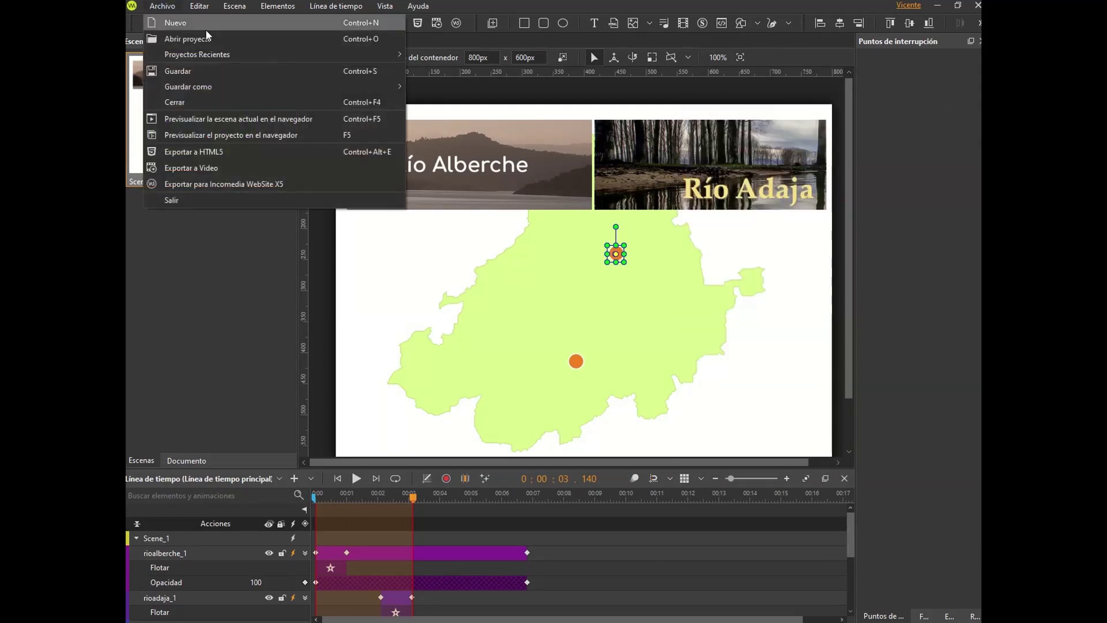
click(286, 135)
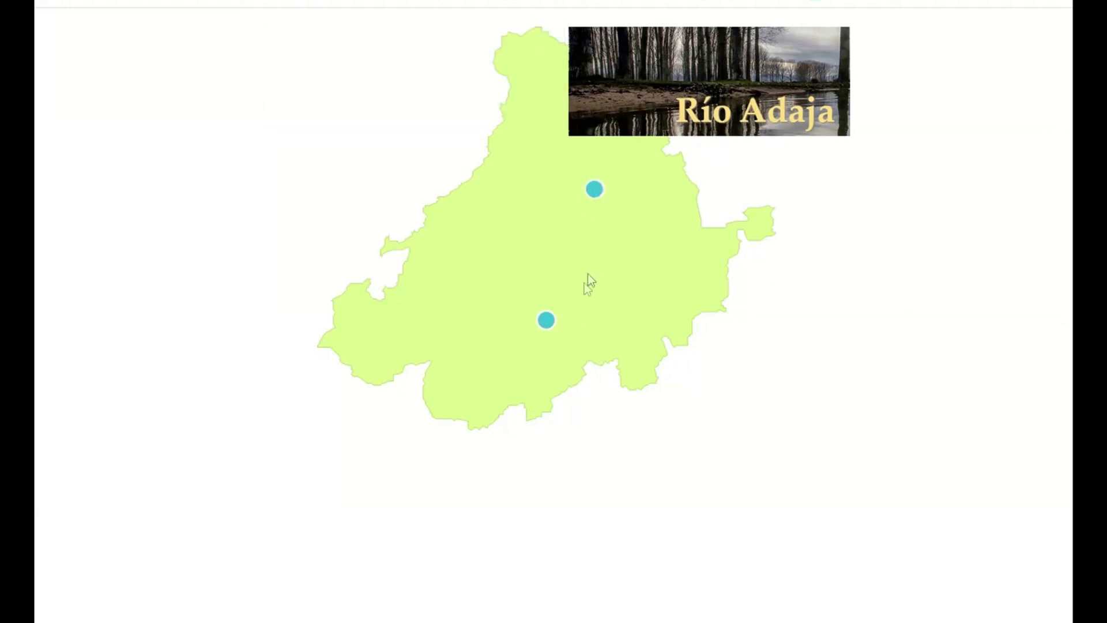
- Reveal the Río Alberche banner from the lower map marker and open the page it links to
click(545, 324)
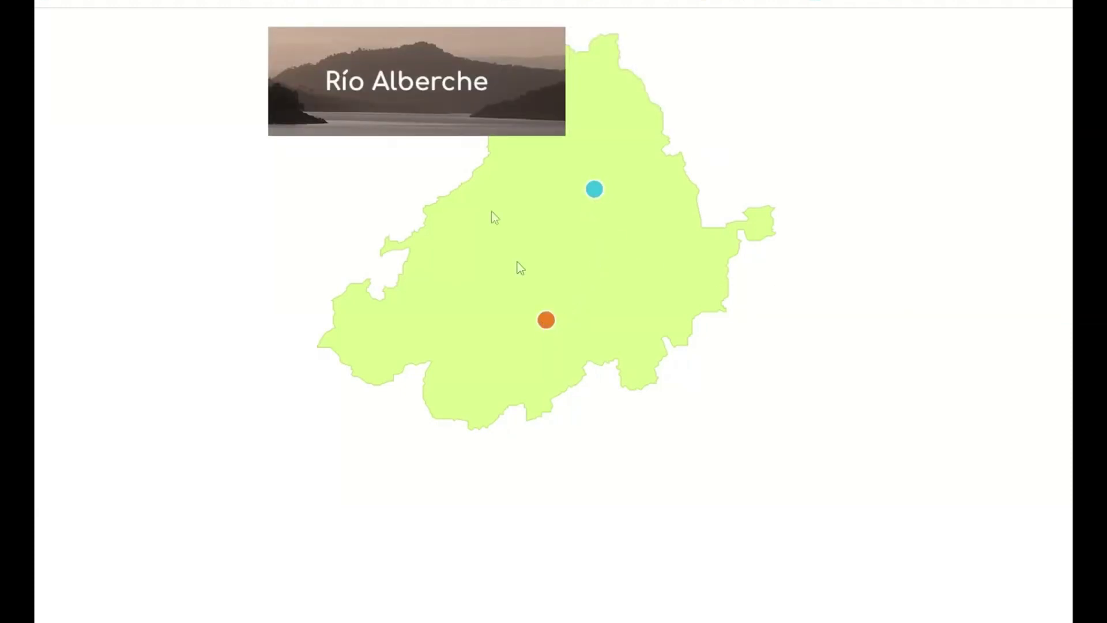
click(435, 95)
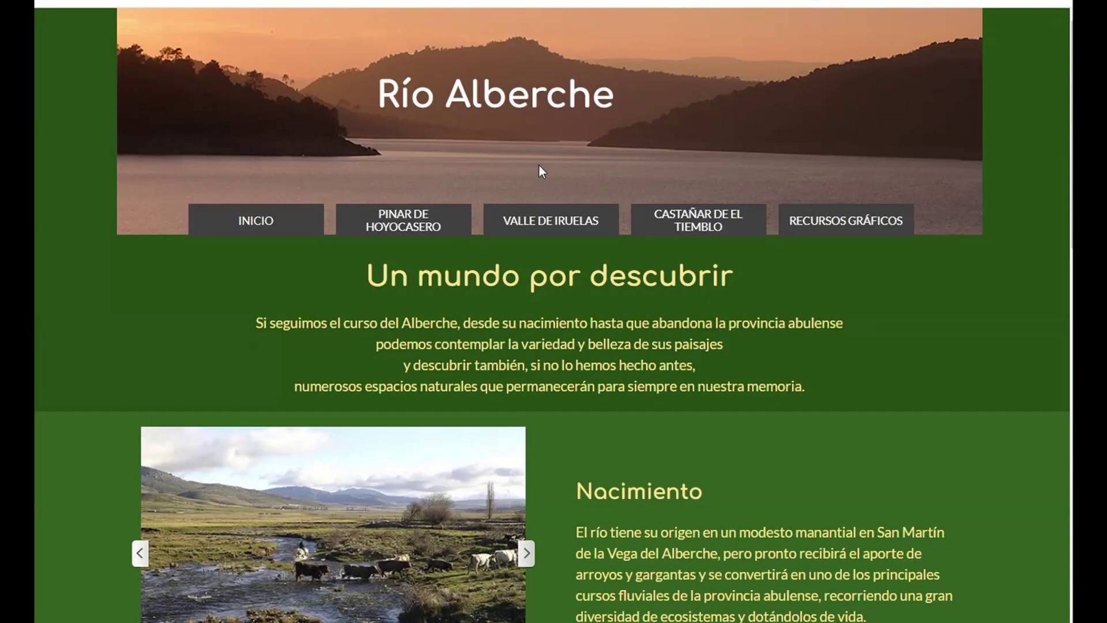
- Find the fish and mollusc gallery on the Río Alberche page, enlarge the Adononta sp. photo, and advance to the next image
scroll(540, 167, down, 9)
scroll(538, 163, down, 5)
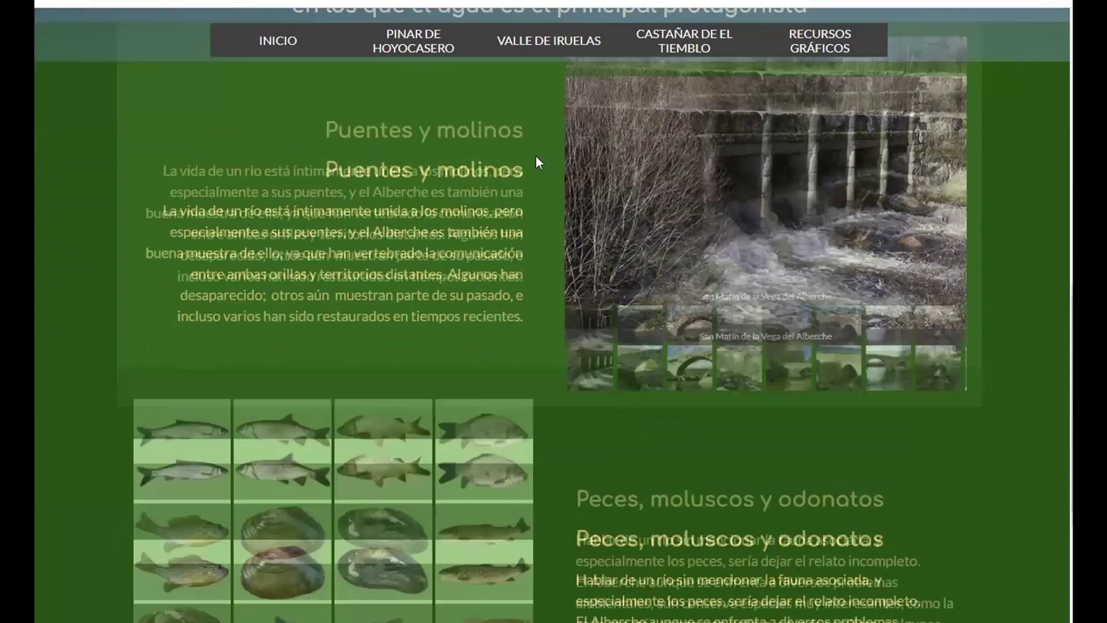
mouse_move(353, 404)
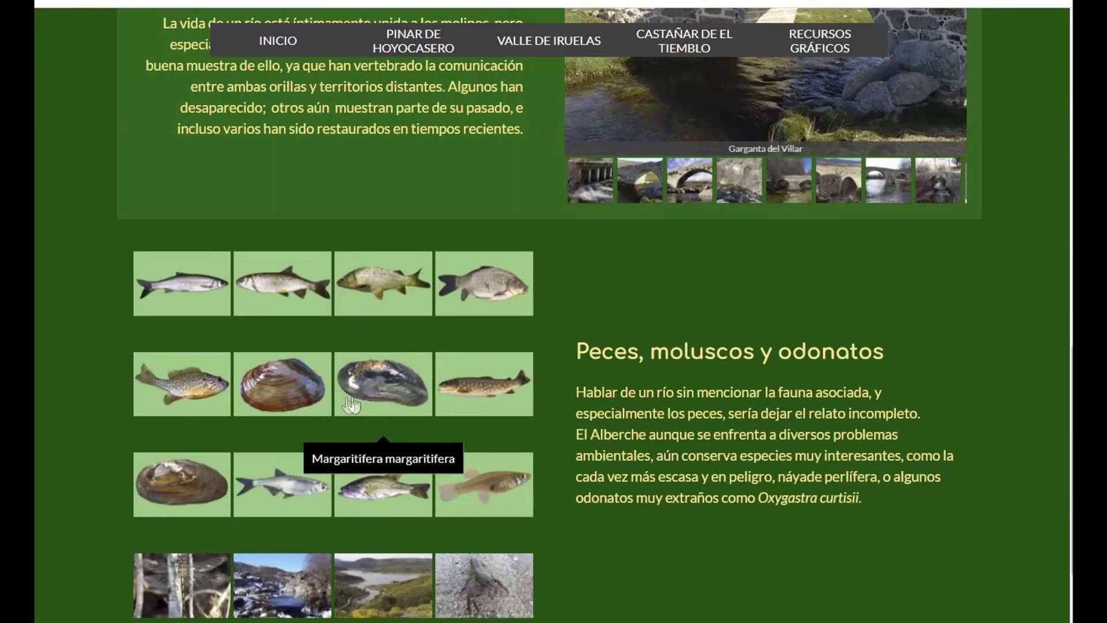
click(285, 399)
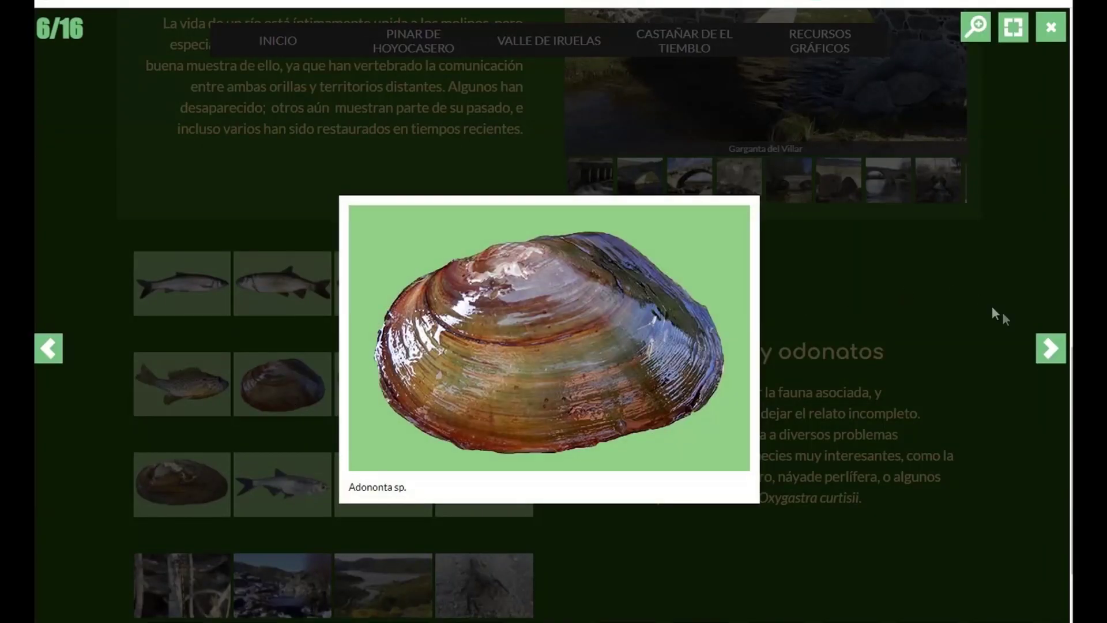
click(1047, 348)
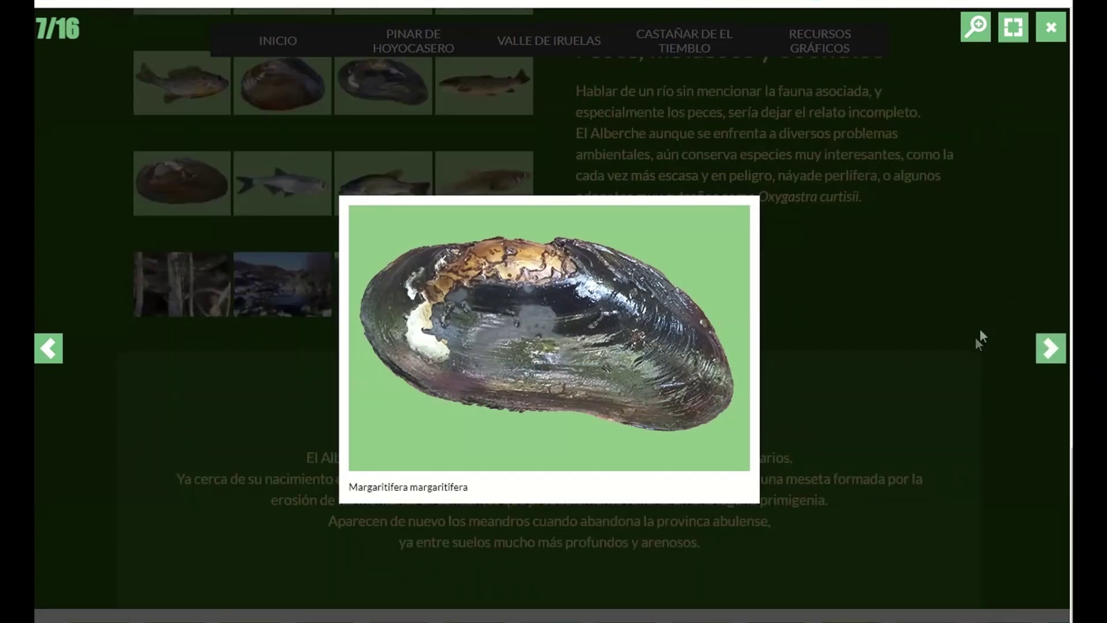
- Advance through the enlarged fish and mollusc photos to the Alburno image, and close the photo viewer
key(Right)
key(Right)
key(Right)
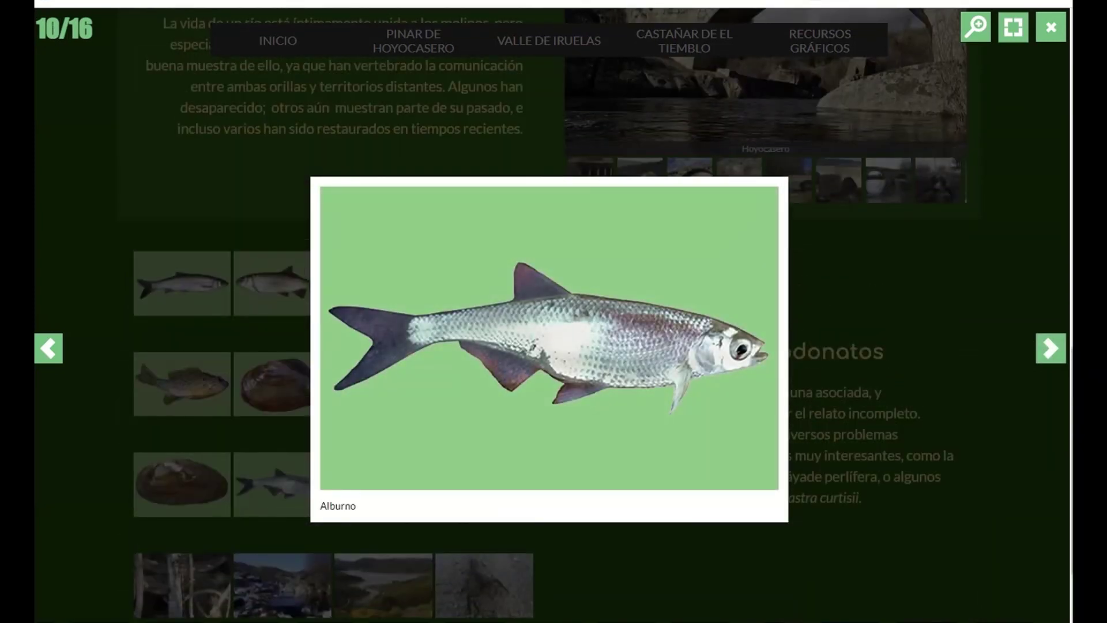
click(1051, 27)
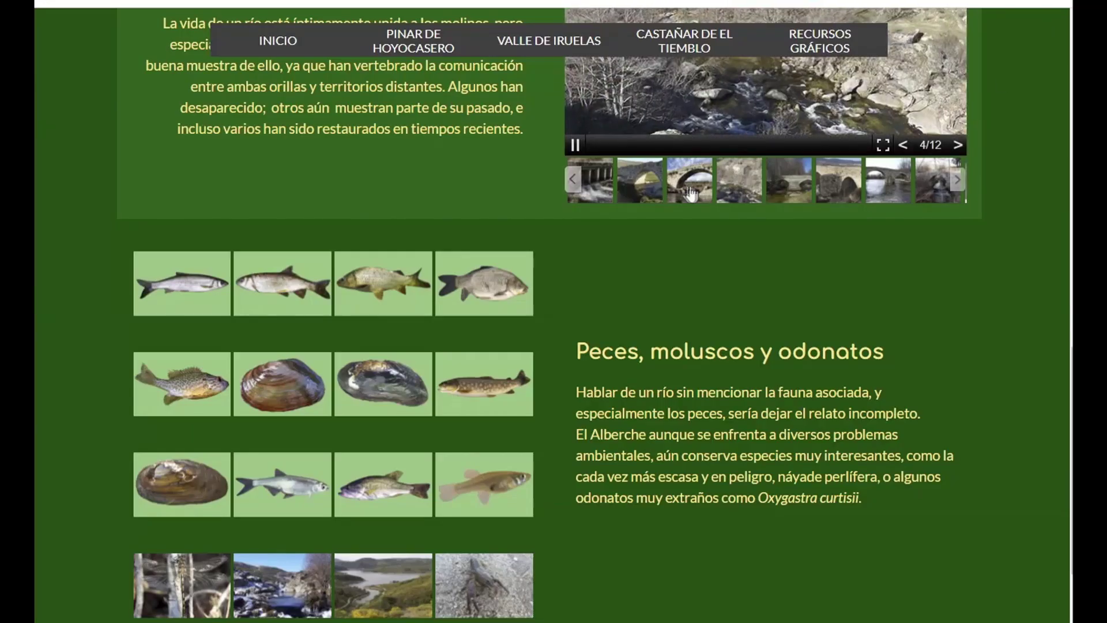
- Find the El Alberche 03 video on the Río Alberche page, play it, and toggle its sound
scroll(685, 195, up, 5)
scroll(685, 195, up, 2)
scroll(684, 182, up, 3)
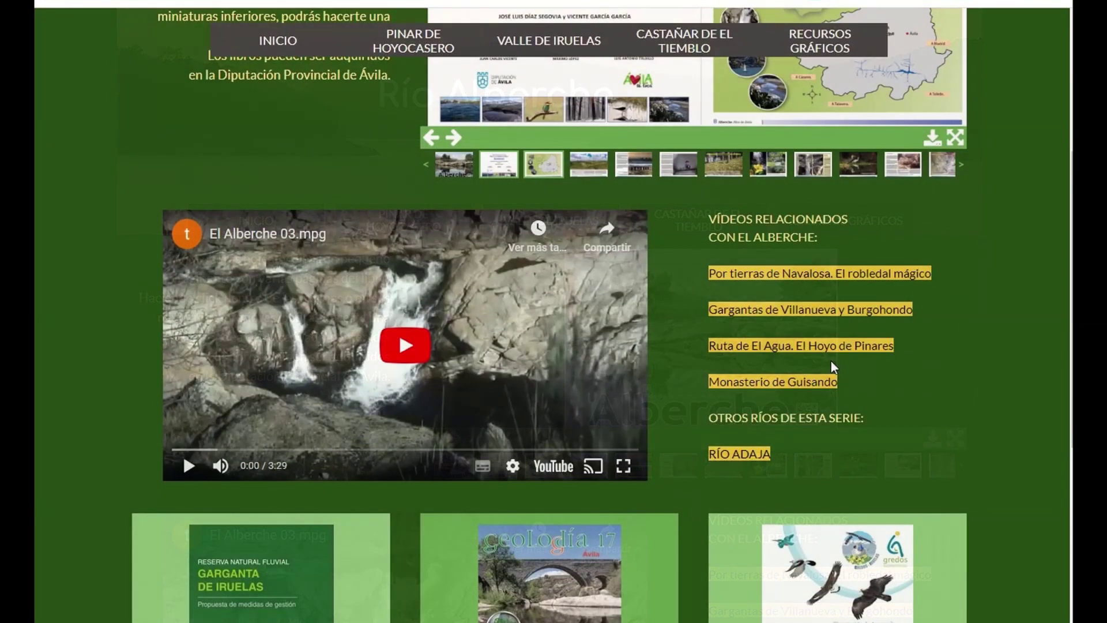
click(418, 356)
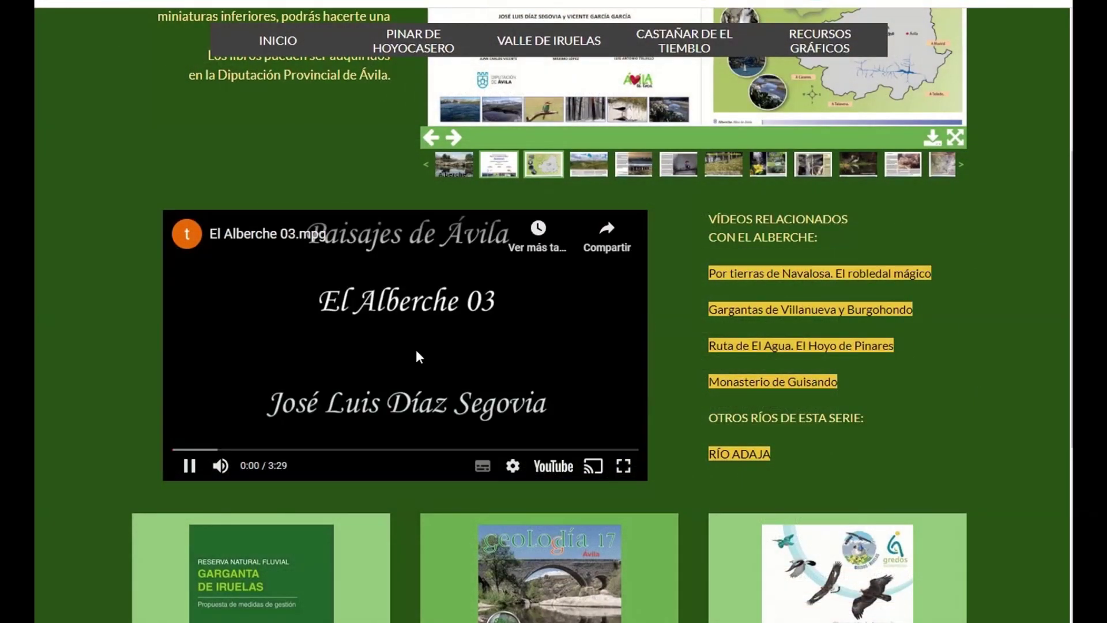
click(223, 463)
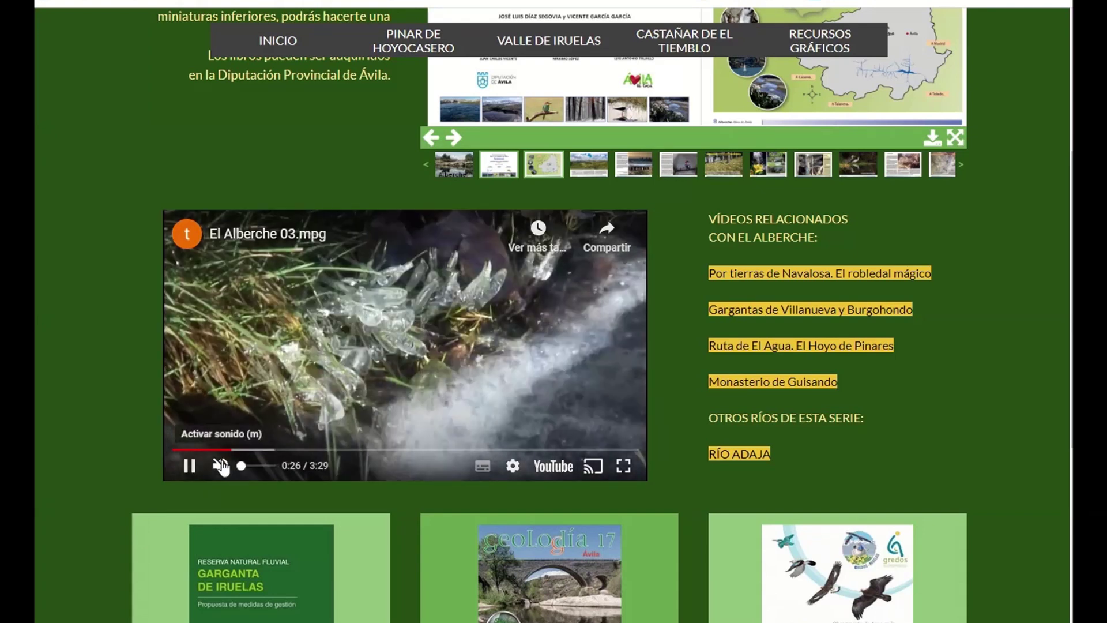
click(222, 464)
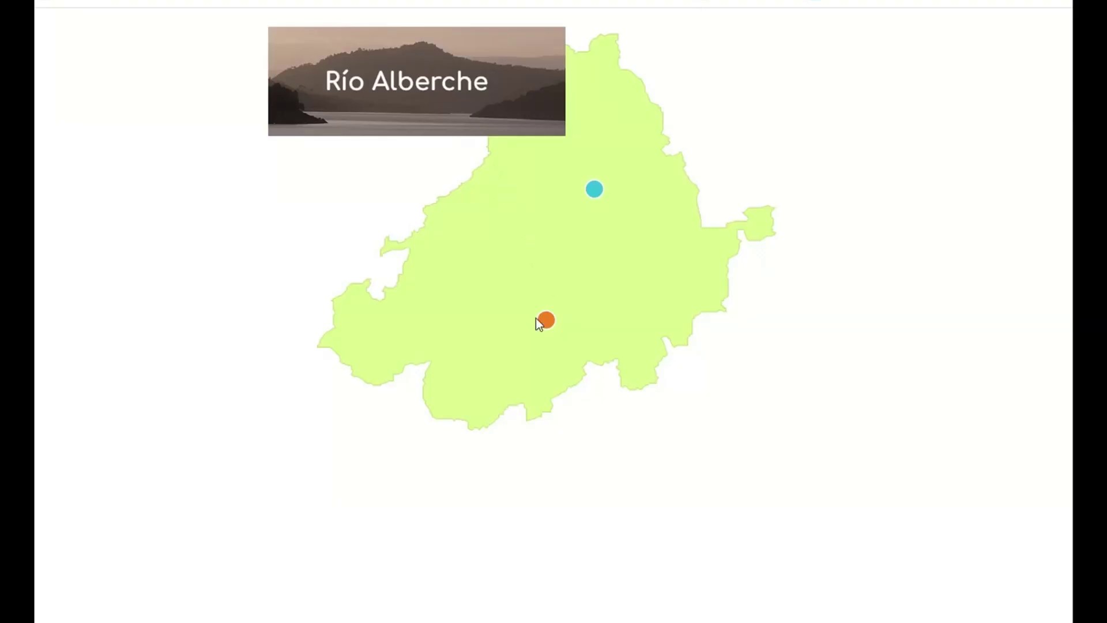
- Reveal the Río Adaja banner from the upper map marker, open its linked page, look through its photos, and open the Multimedia section
click(594, 189)
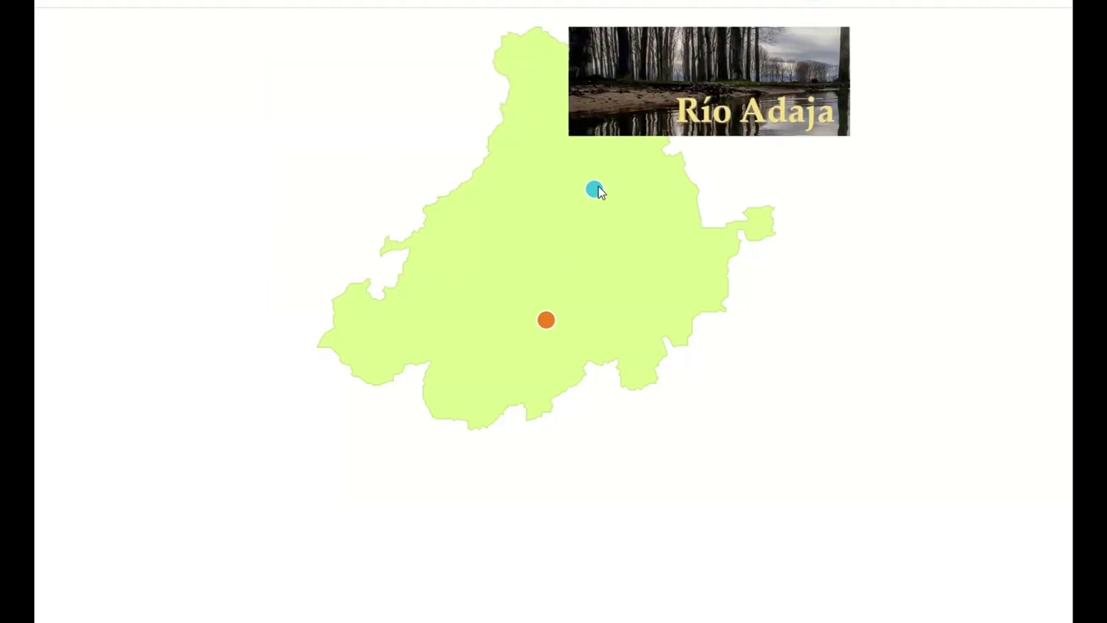
click(649, 101)
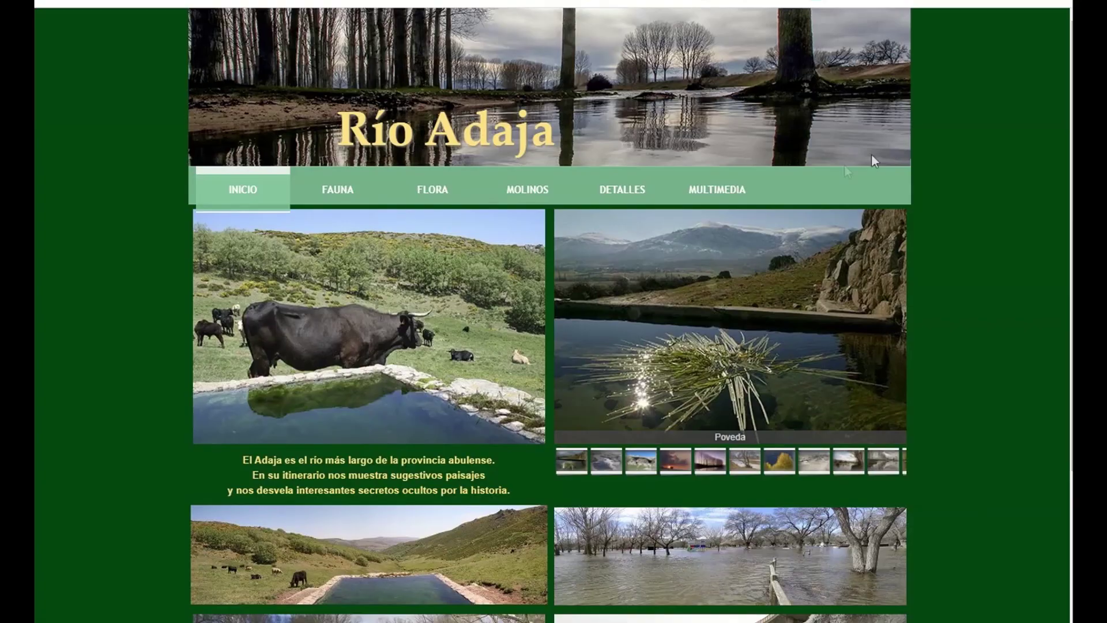
scroll(735, 179, down, 5)
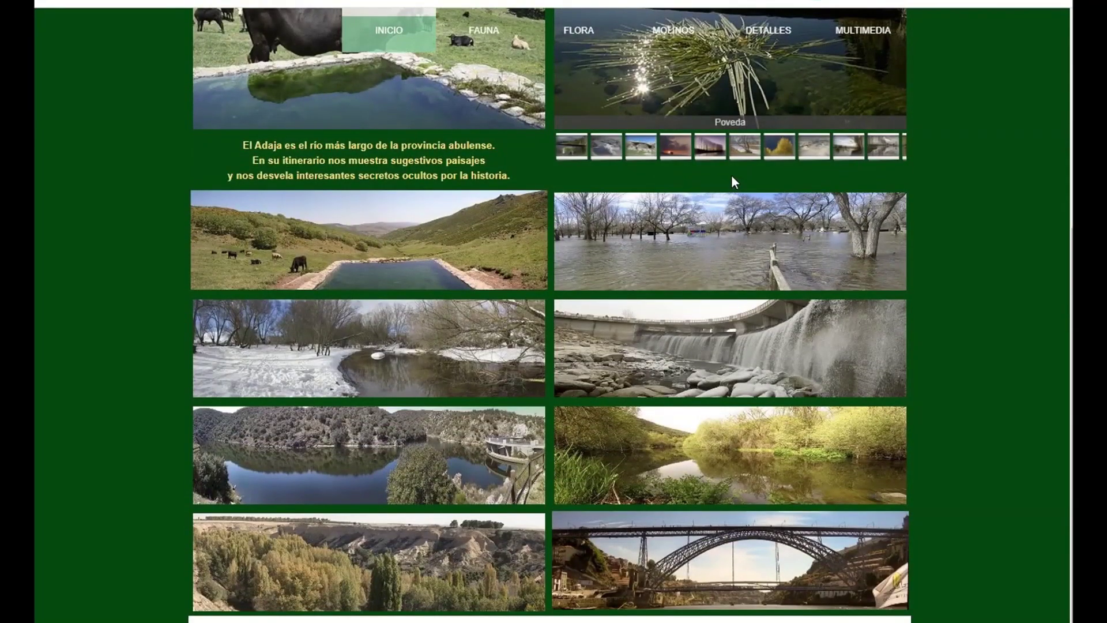
mouse_move(383, 279)
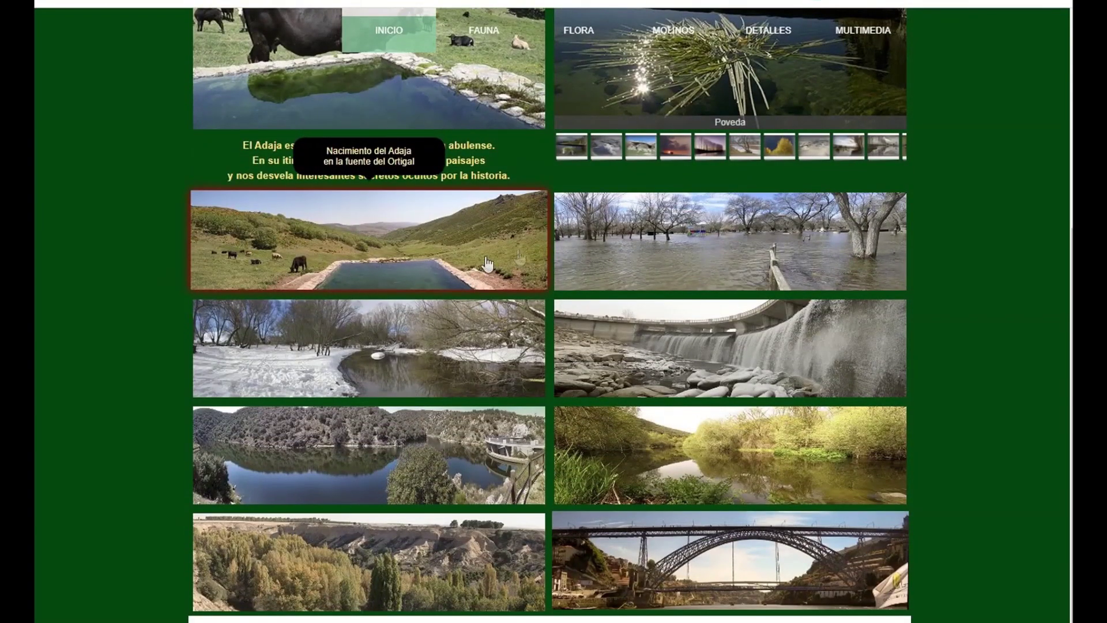
scroll(487, 264, up, 5)
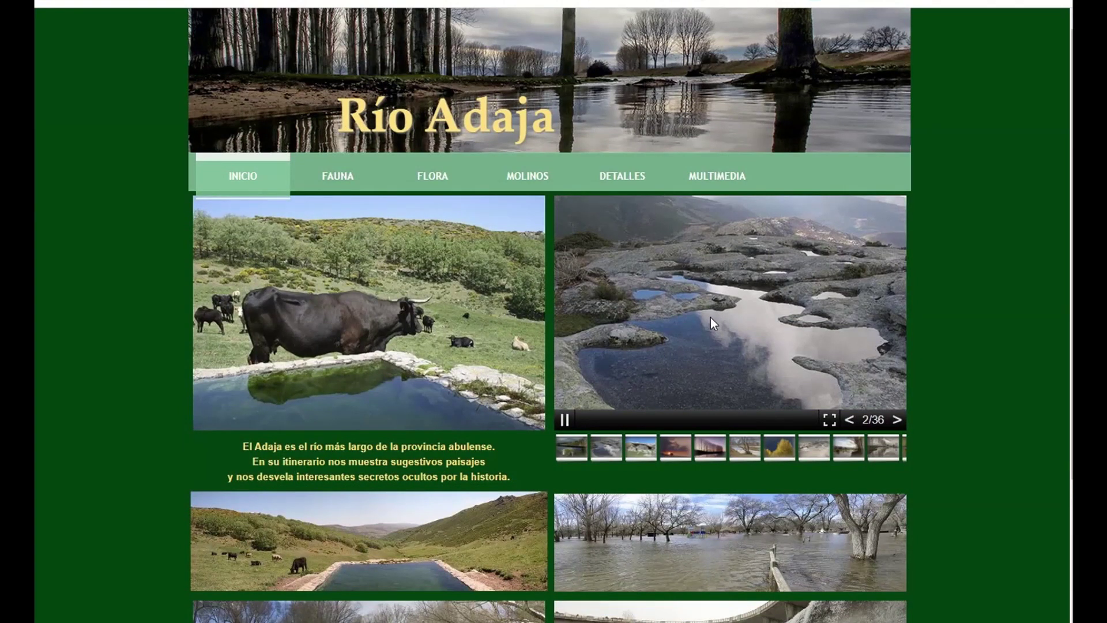
scroll(700, 312, up, 1)
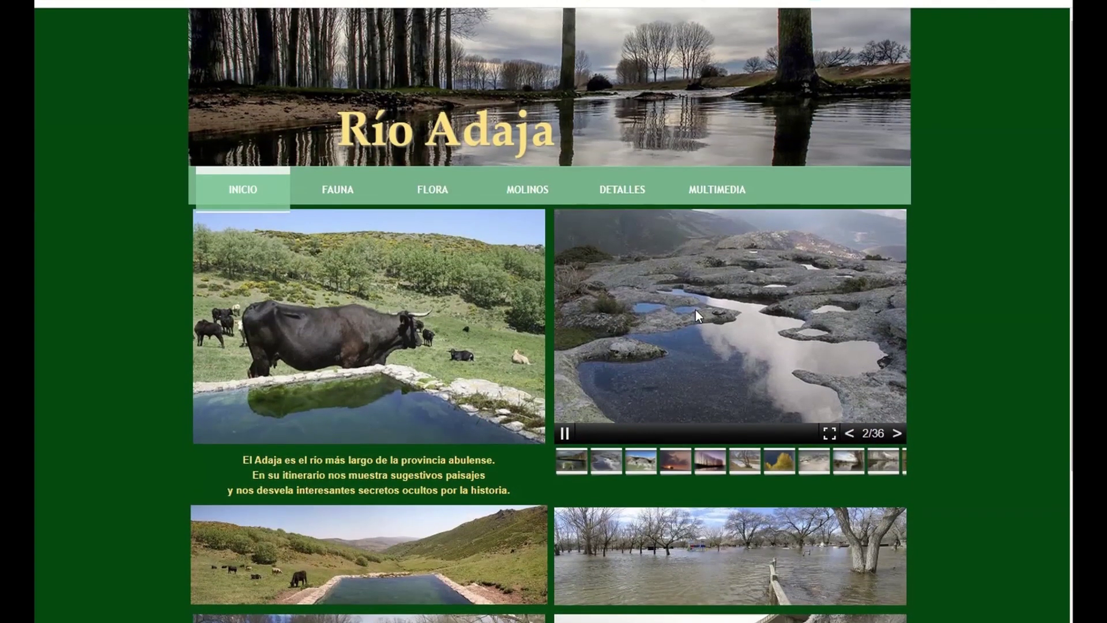
click(721, 192)
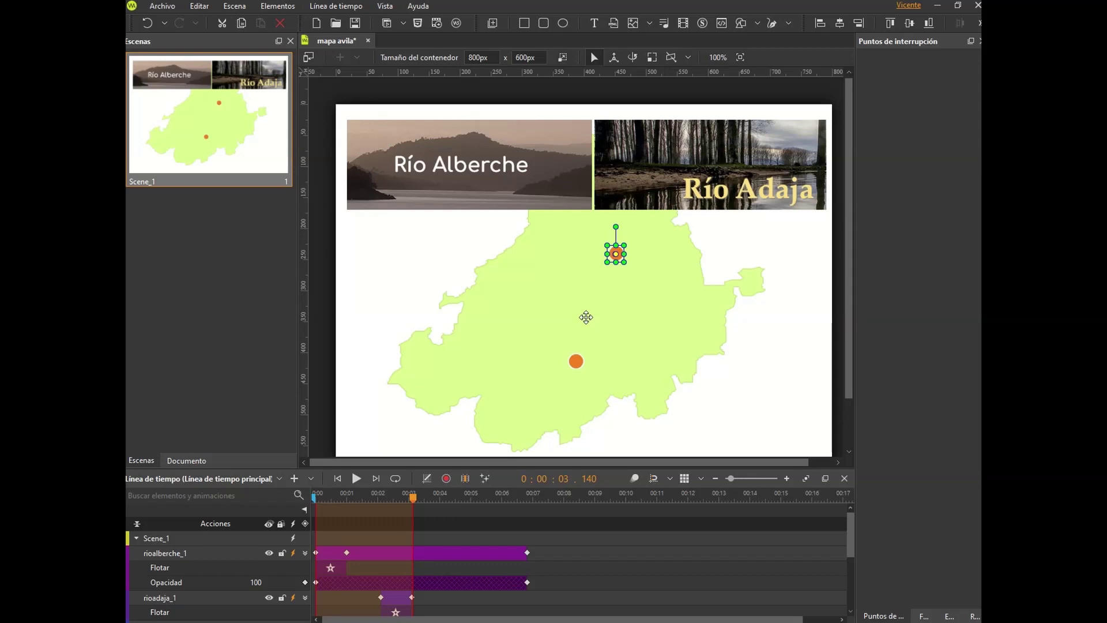
- Close the mapa avila project and import the Infografía interactiva de mapa de viaje example, overwriting the existing travel-map project
click(159, 6)
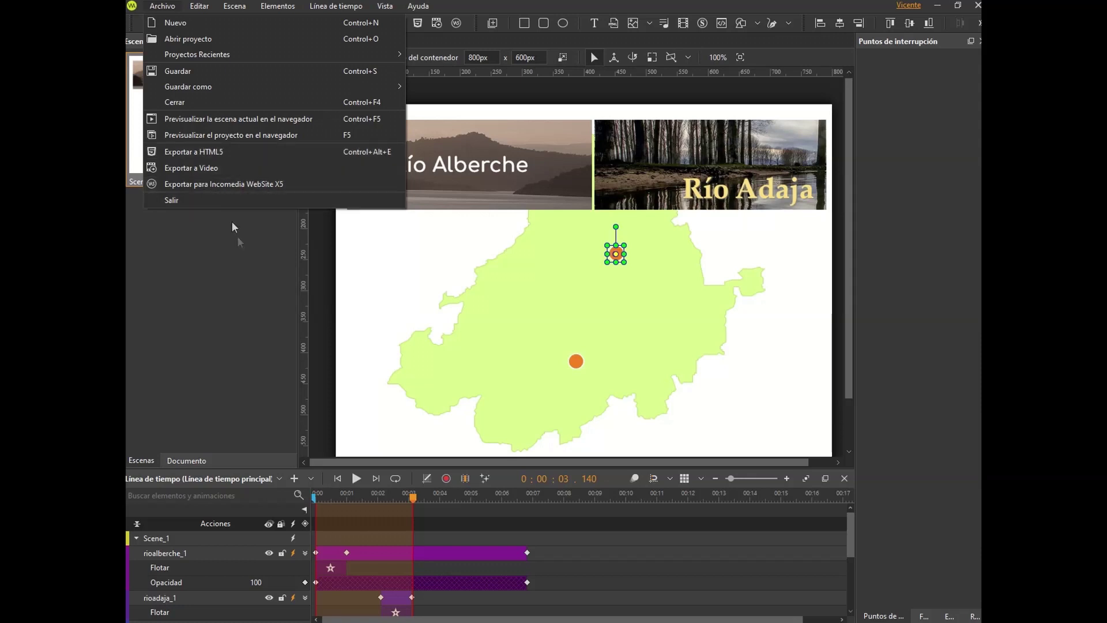
click(894, 113)
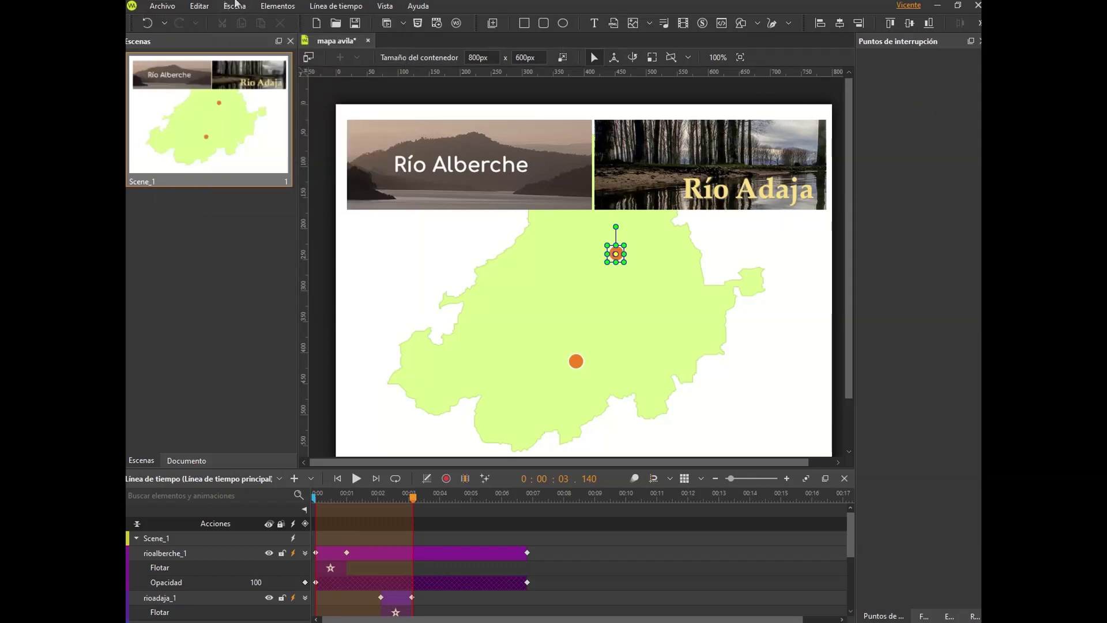
click(162, 7)
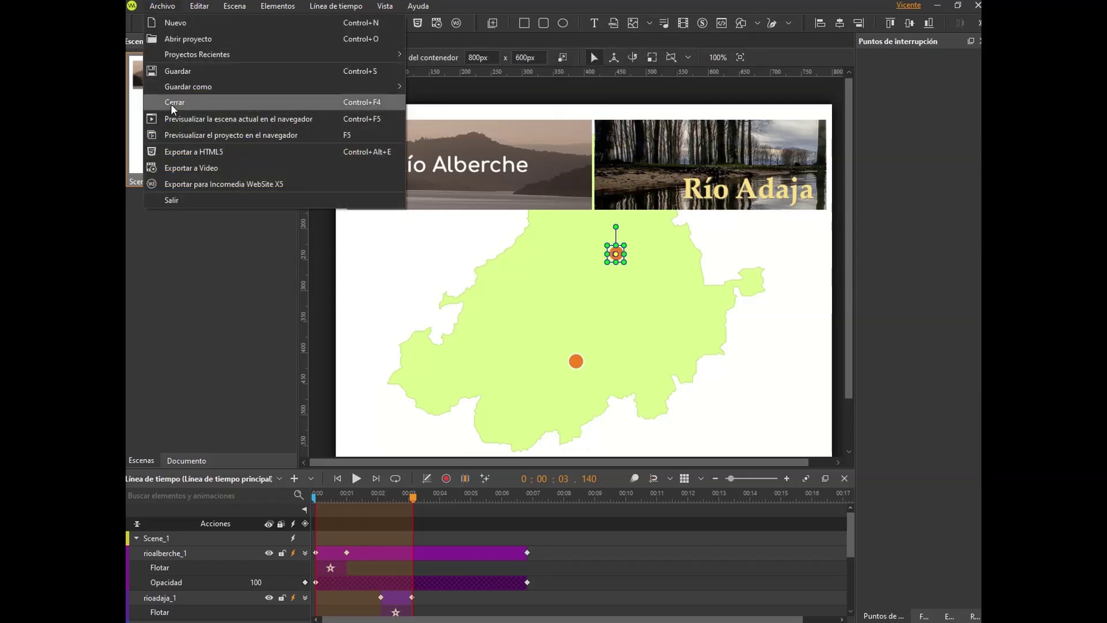
click(187, 46)
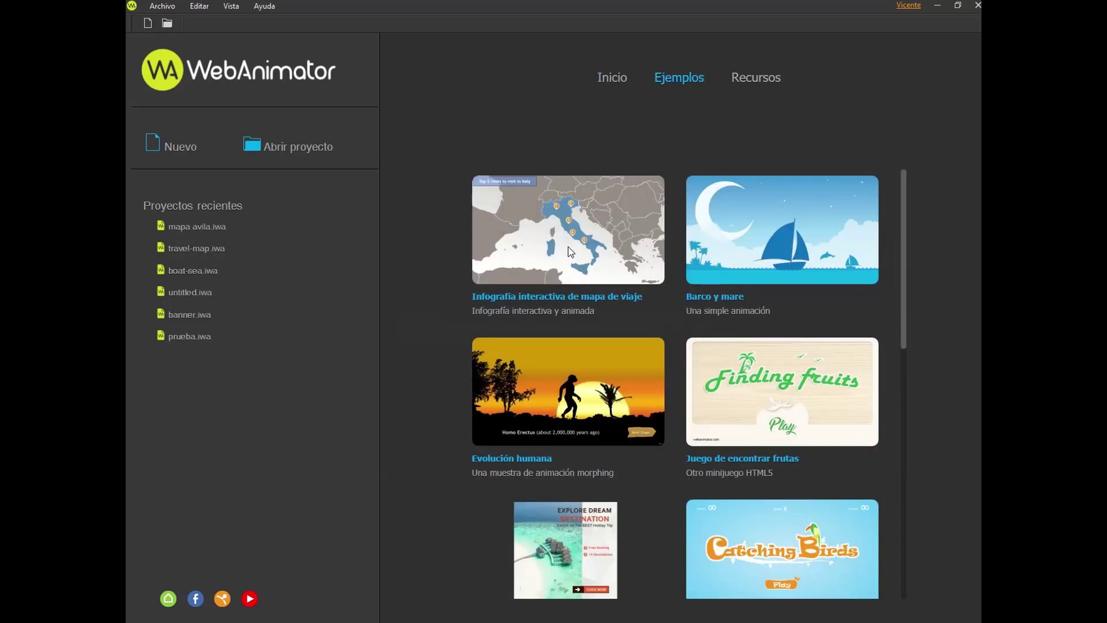
click(571, 251)
click(650, 339)
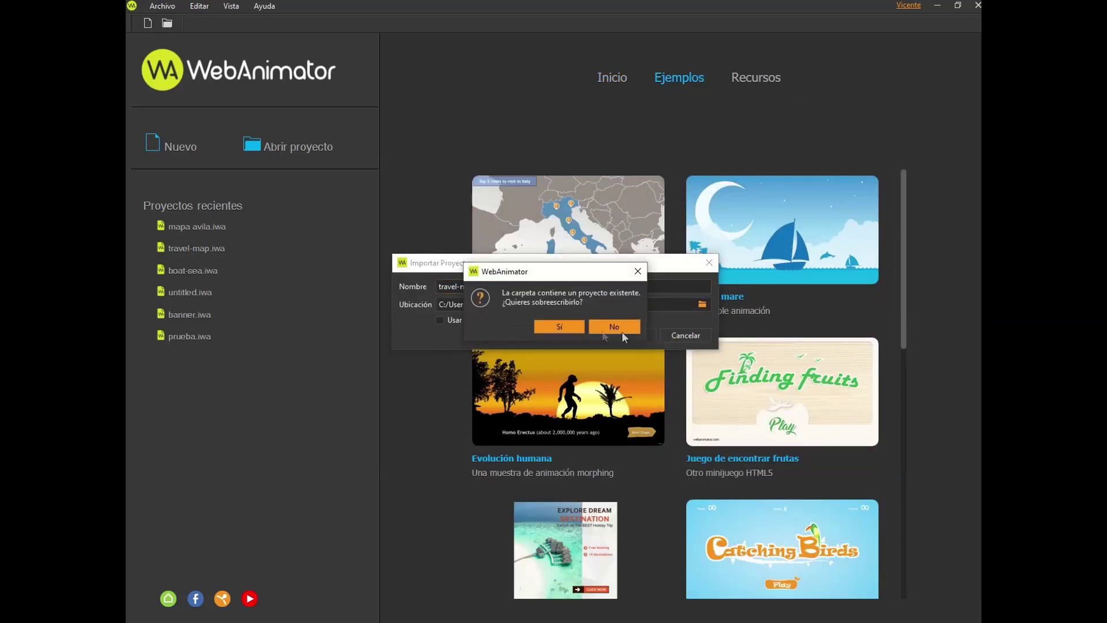
click(560, 326)
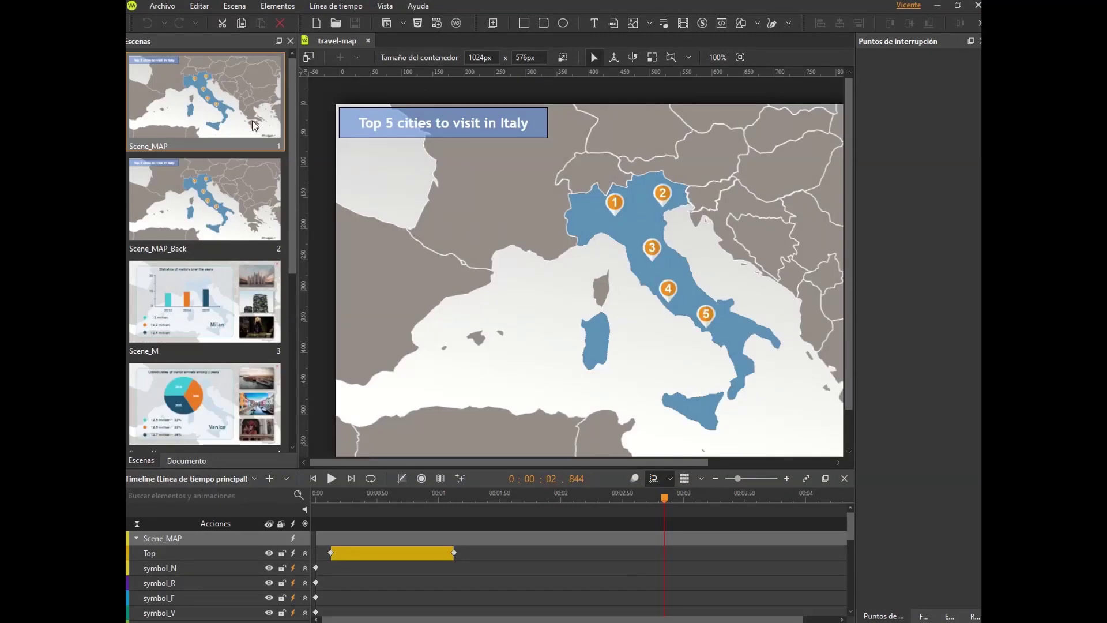
- Inspect numbered markers 1 to 4 on the Italy map in Scene_MAP by selecting each in turn
click(615, 205)
click(662, 196)
click(654, 254)
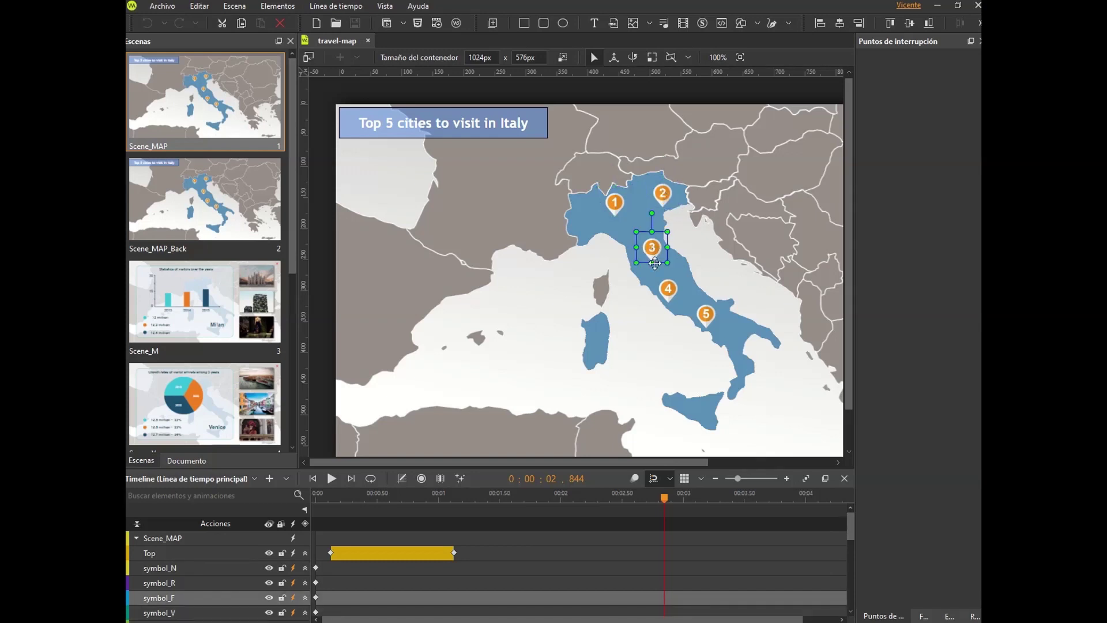
click(668, 288)
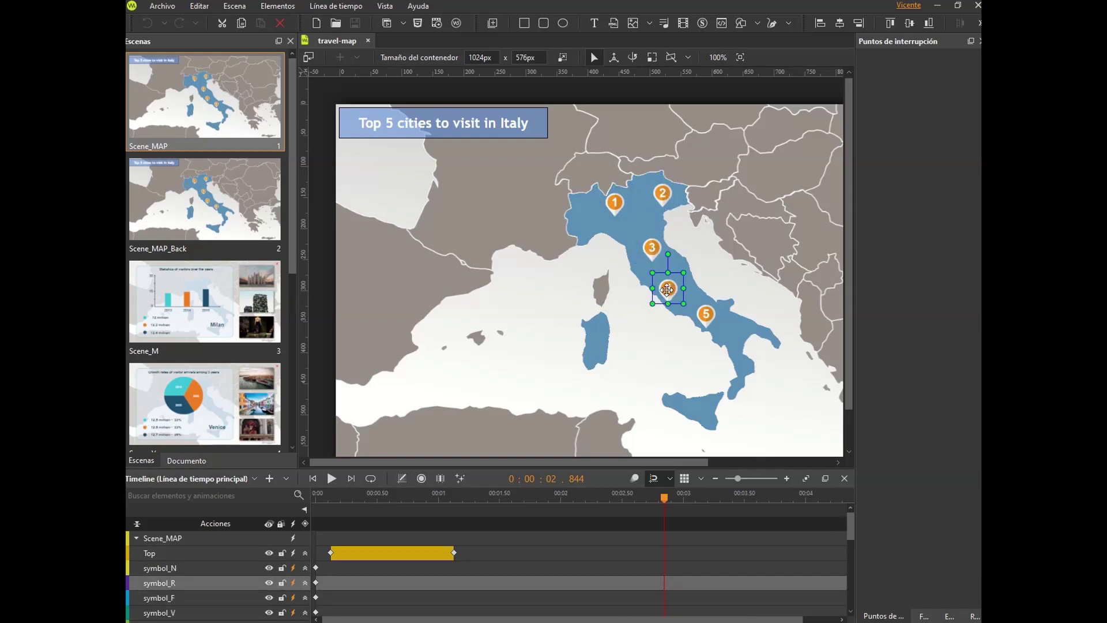
- View Scene_MAP_Back, open the Milan statistics scene Scene_M, and play its timeline animation
click(208, 206)
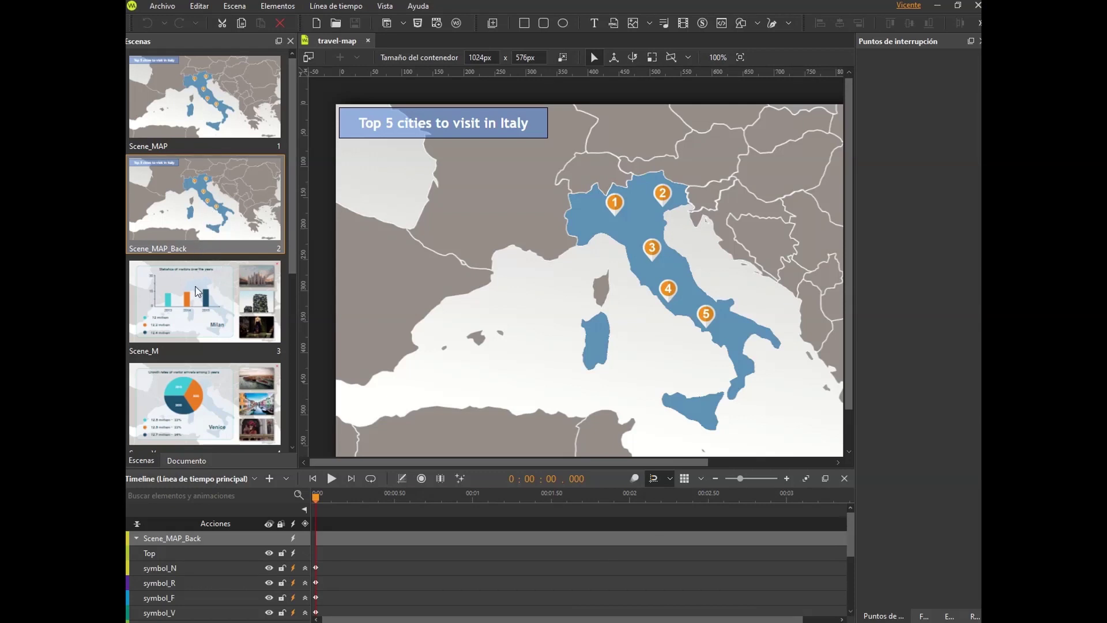
click(198, 291)
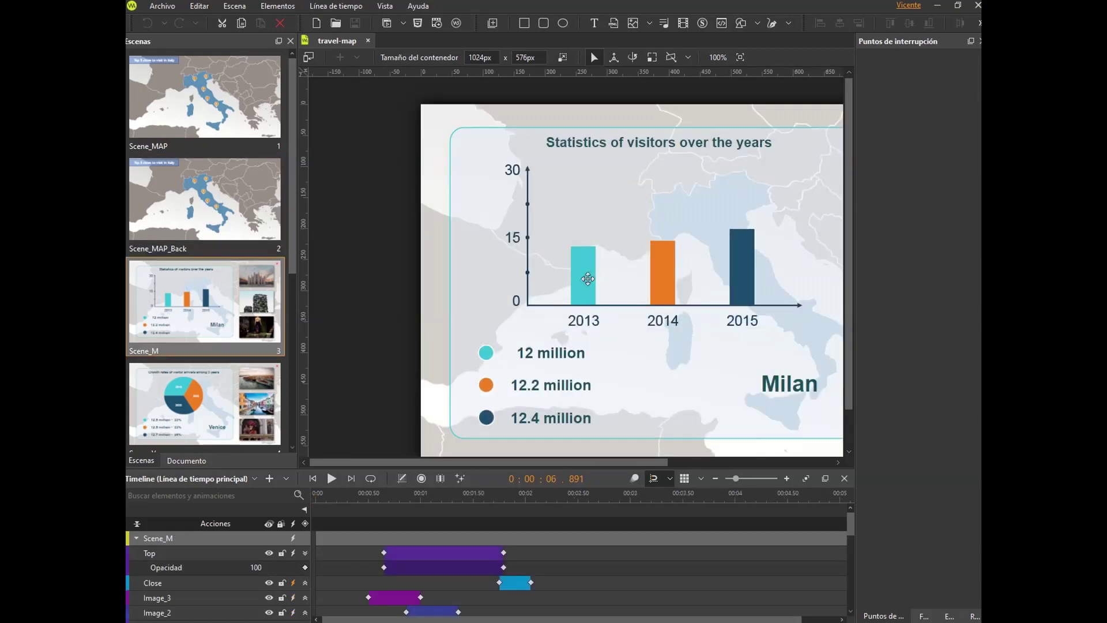
click(333, 479)
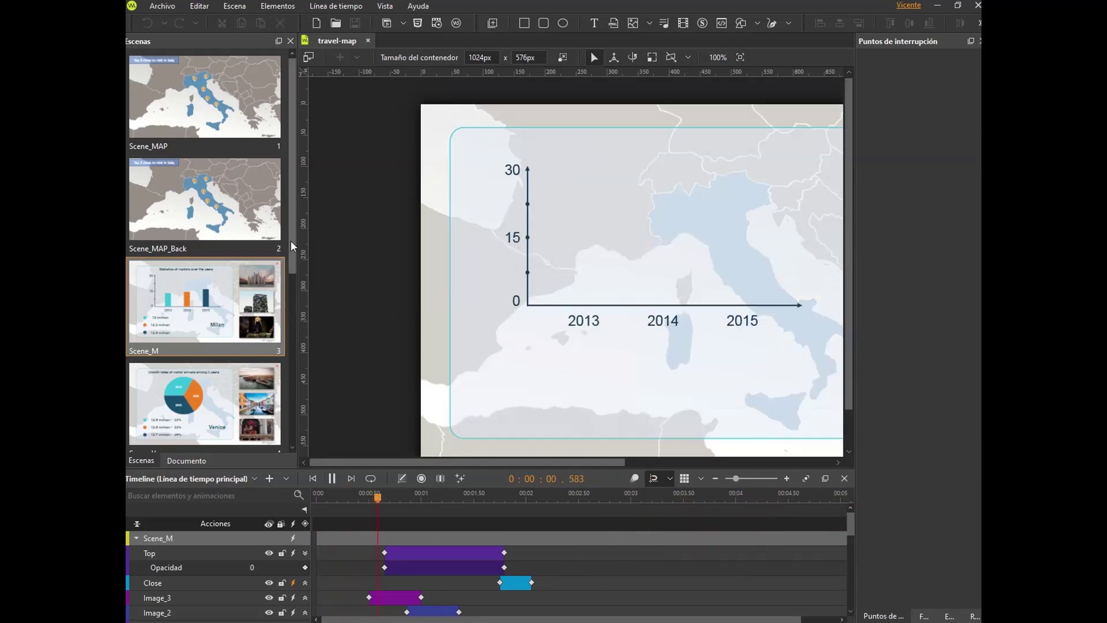
- Open the Rome scene Scene_R and select the title above its pie chart
scroll(297, 324, down, 2)
scroll(216, 316, down, 3)
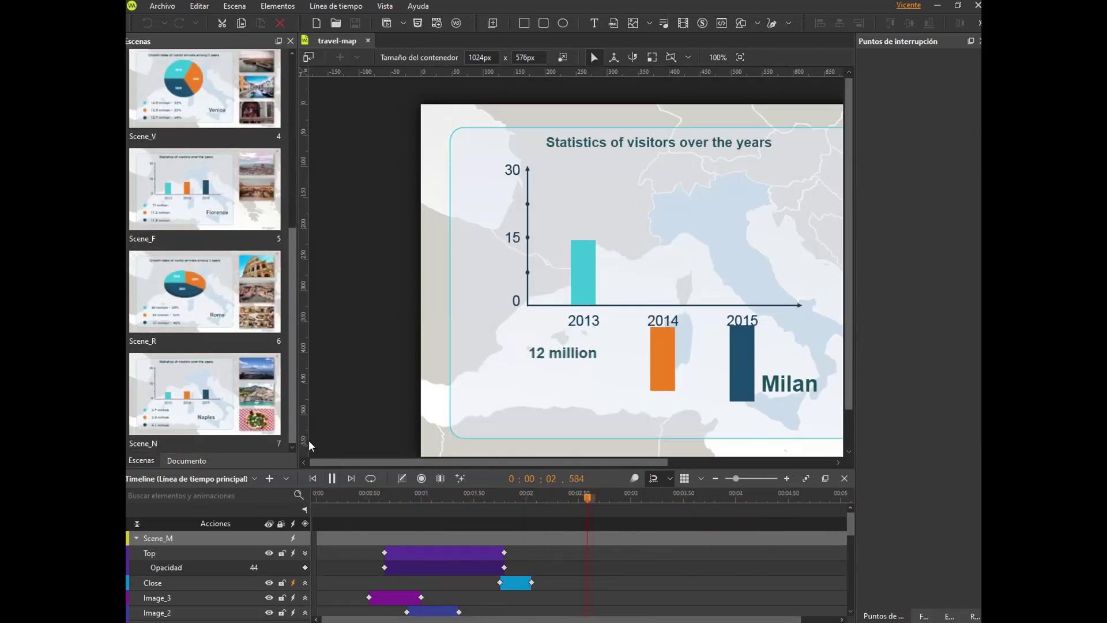
click(215, 314)
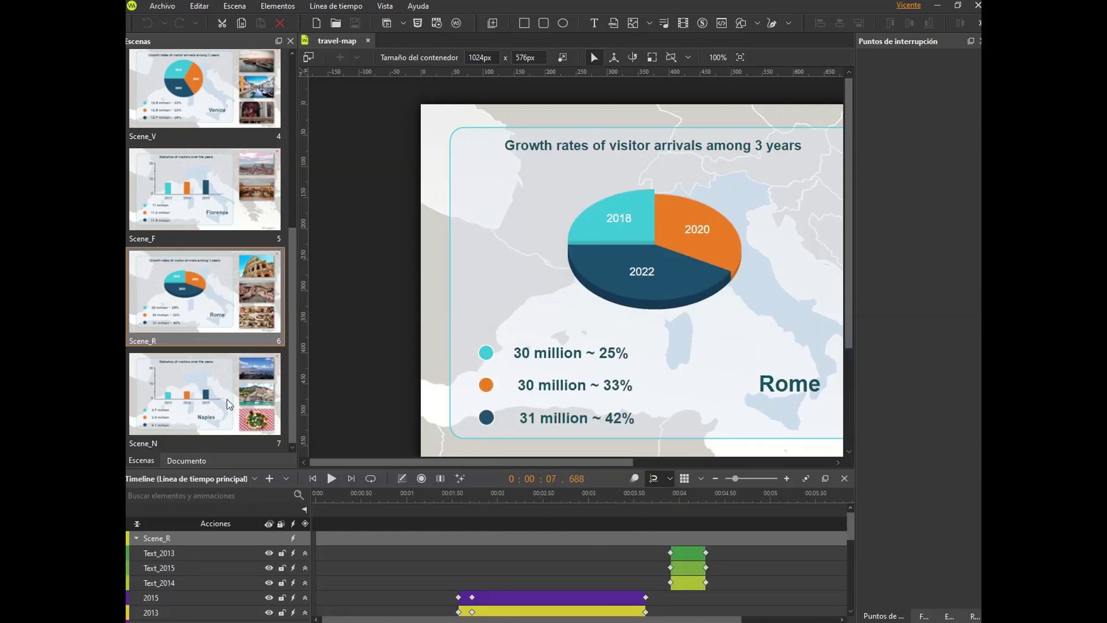
click(674, 145)
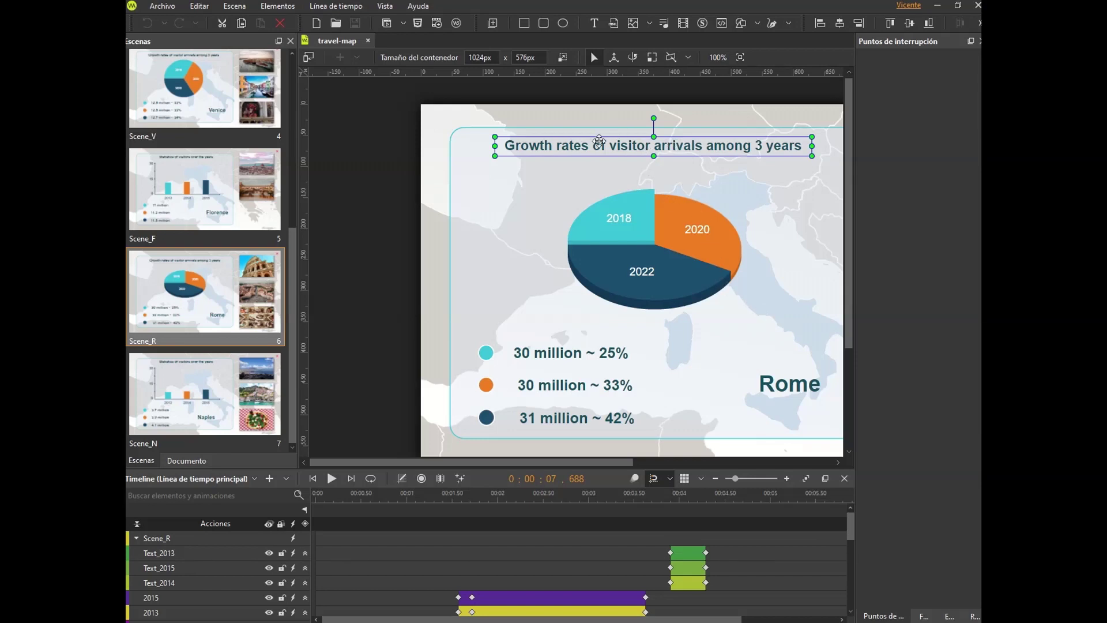
- Replace the chart title in the Florence scene Scene_F with "Estadísticas de visitantes por años"
click(219, 189)
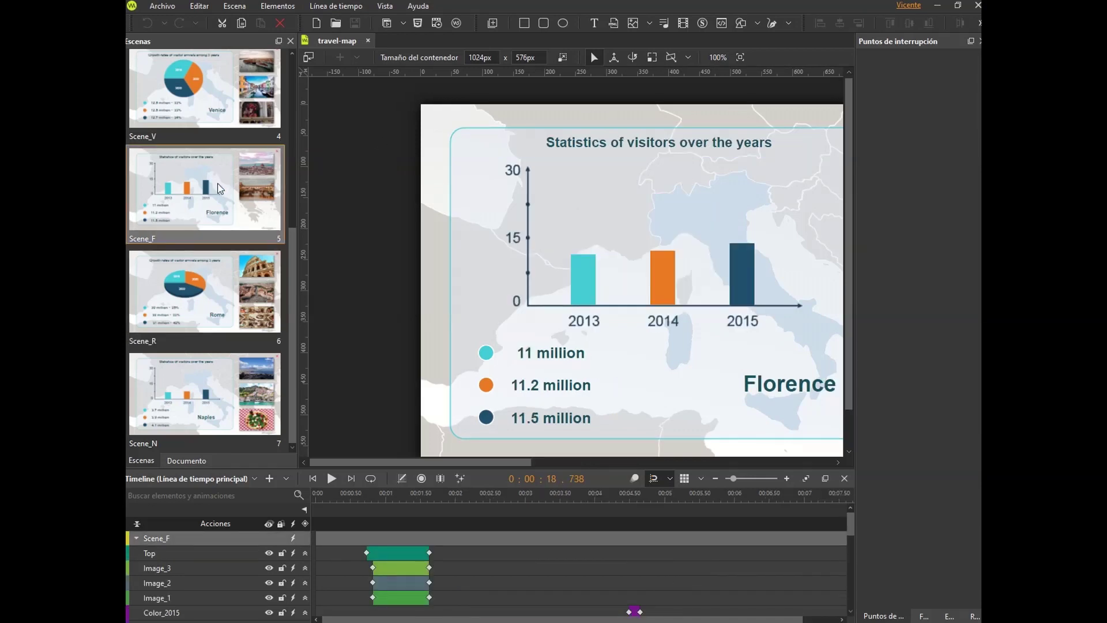
double_click(616, 142)
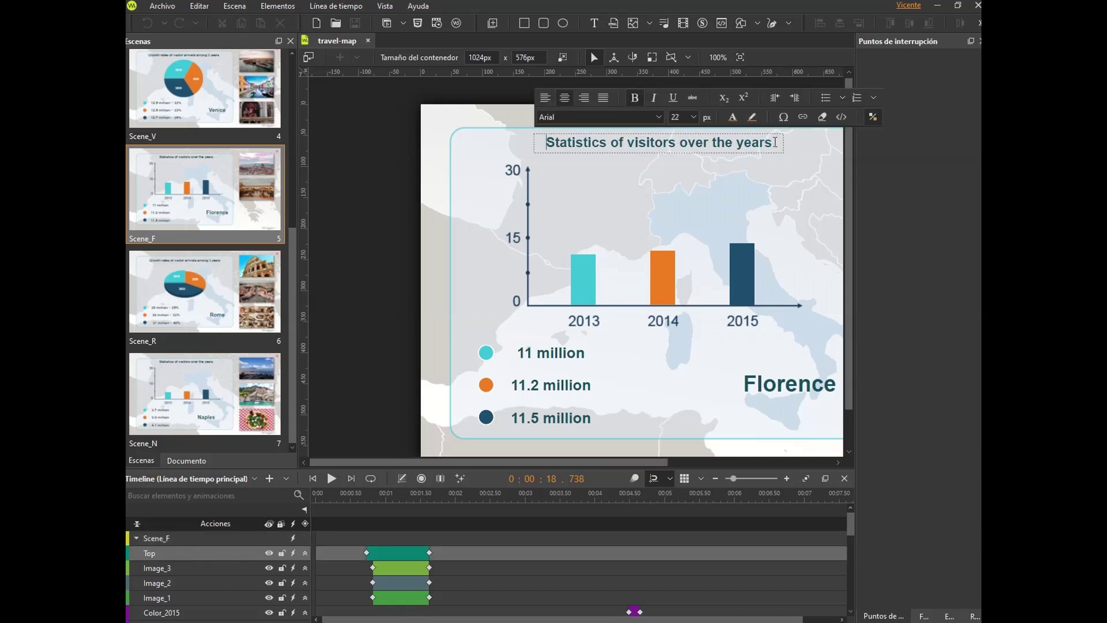
shift+click(609, 143)
drag(531, 143, 610, 142)
text(Esdtad´ç)
key(BackSpace)
key(BackSpace)
key(BackSpace)
key(BackSpace)
key(BackSpace)
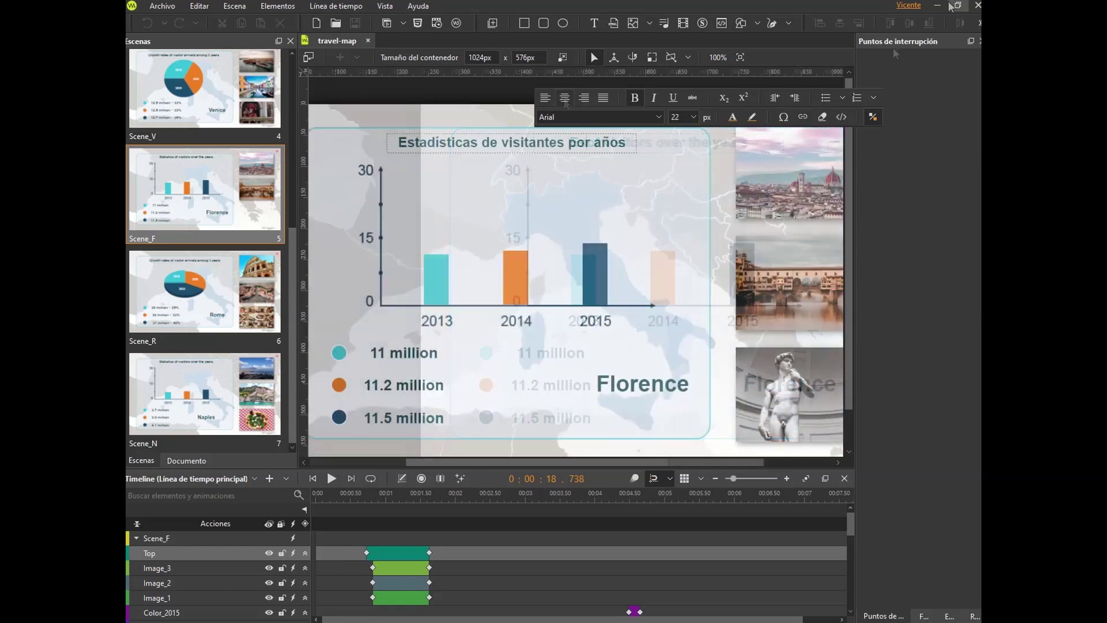
click(569, 377)
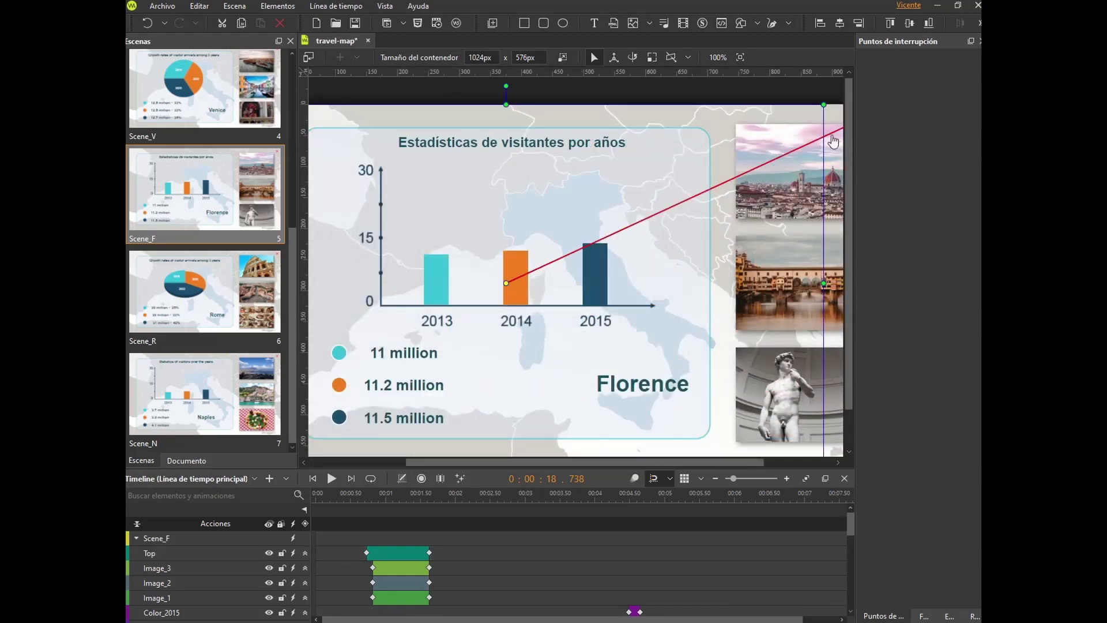
- Preview the travel-map project in the browser and choose marker 5 on the Italy map
click(162, 7)
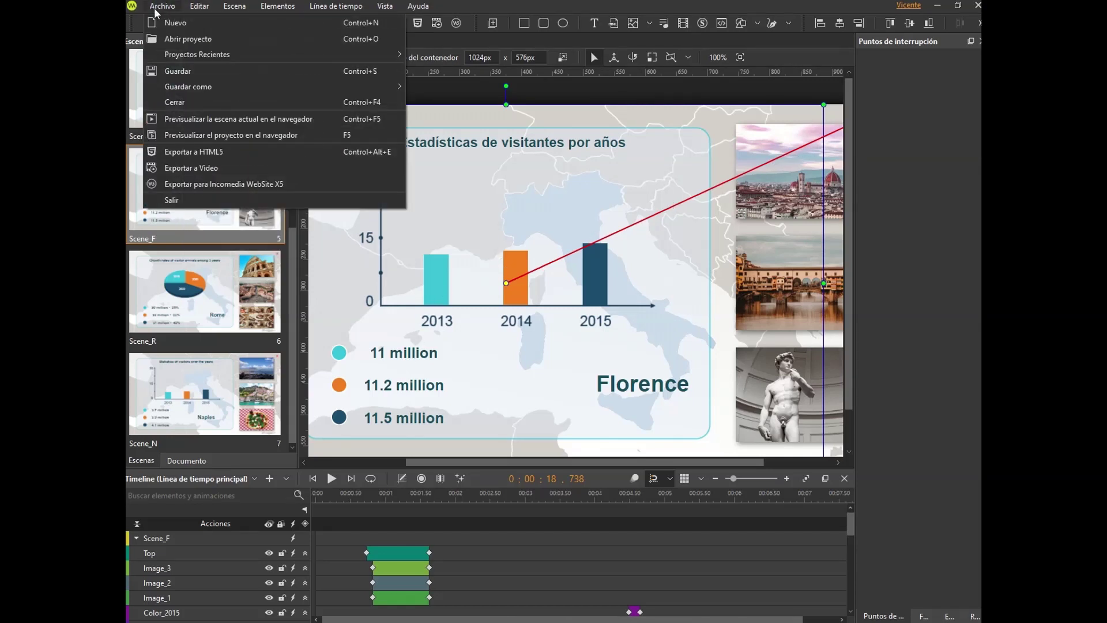
click(197, 124)
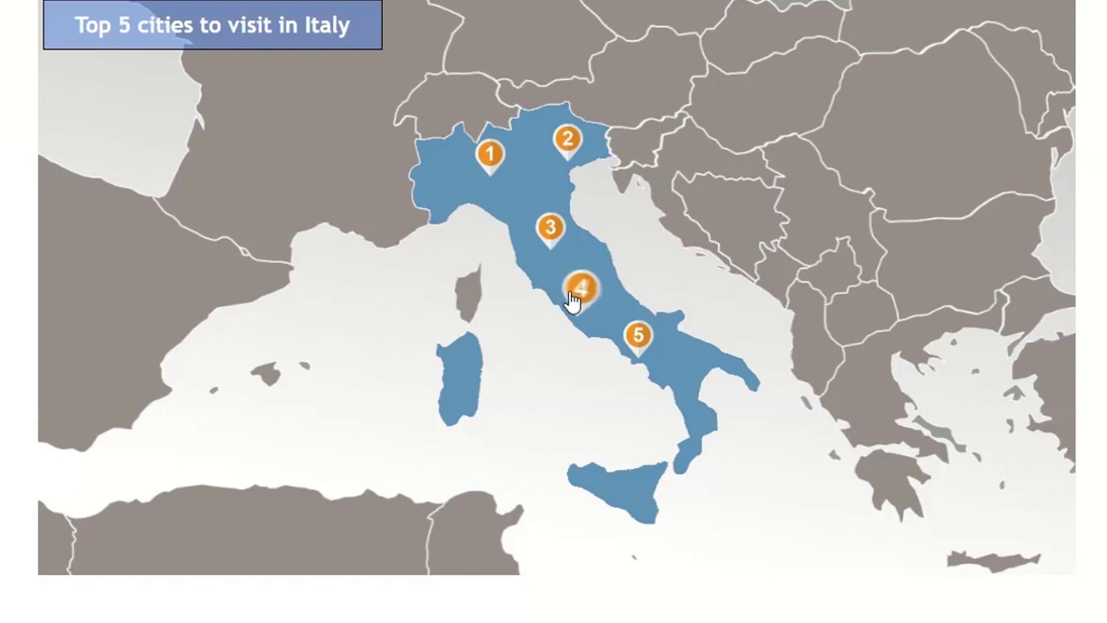
click(654, 345)
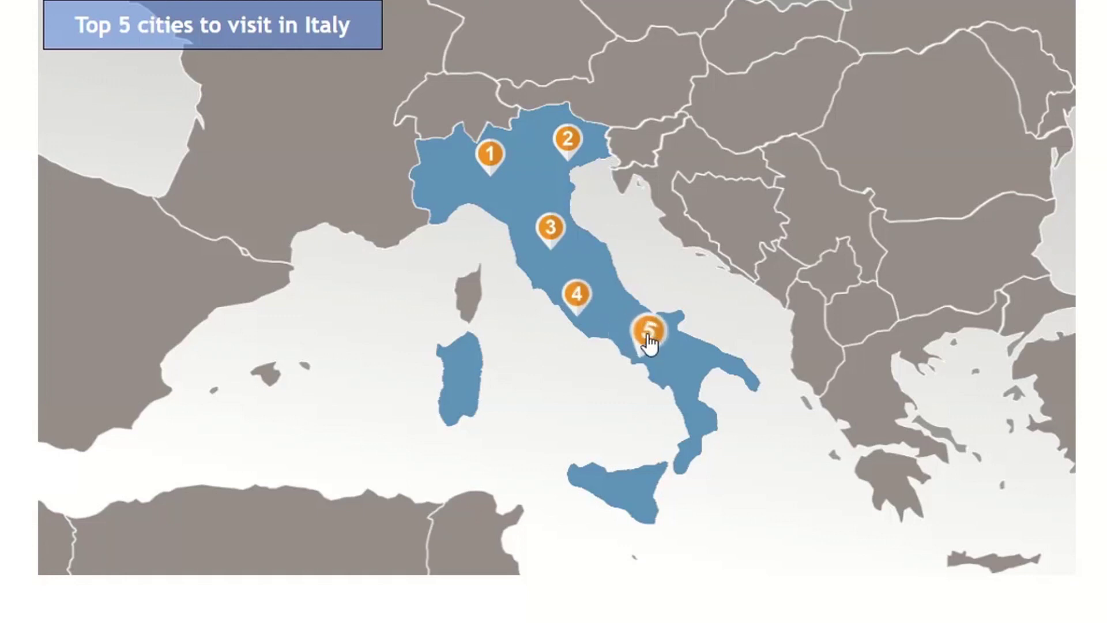